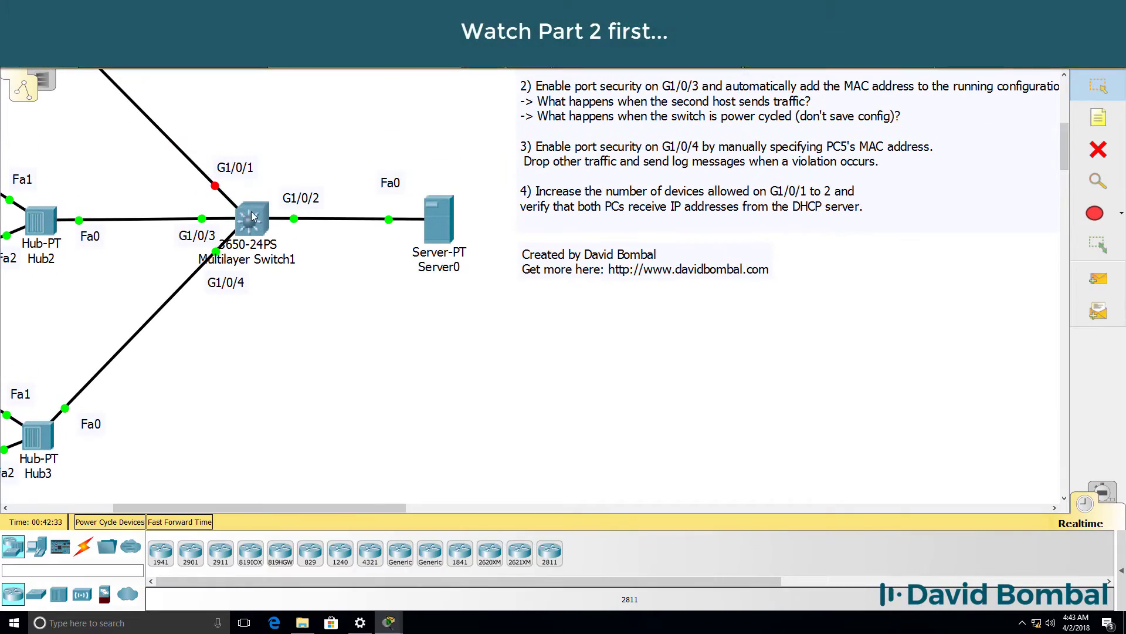
Open the command-line window of Multilayer Switch1 from the topology
{"action": "left_click", "coordinate": [252, 215]}
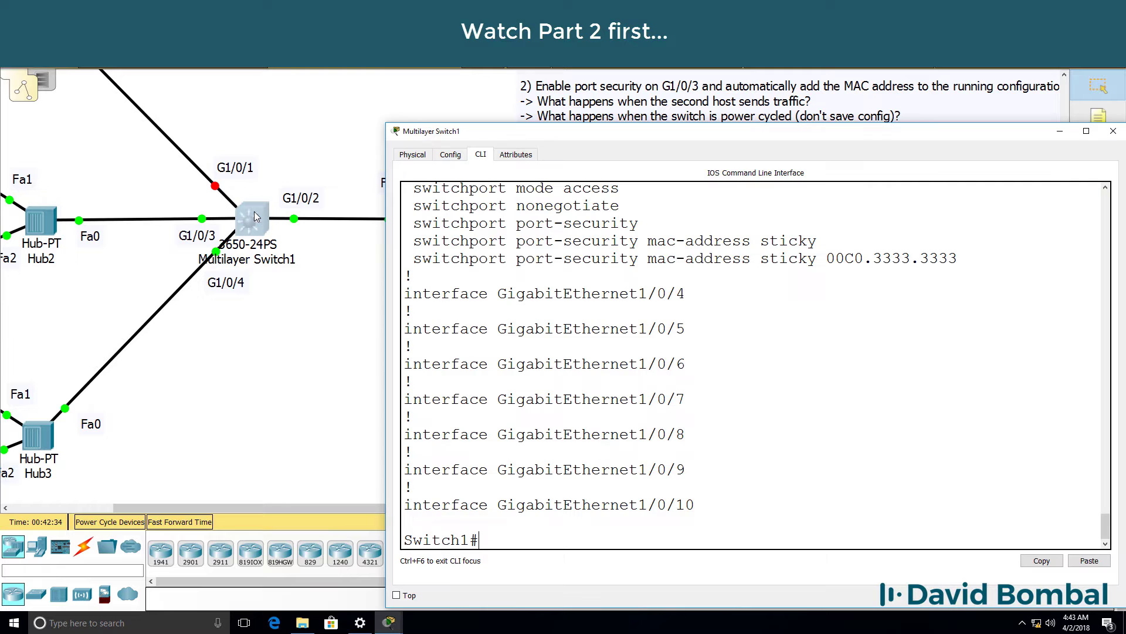
Page through Switch1's running configuration with sh run
{"action": "type", "text": "sh run"}
{"action": "key", "text": "Return"}
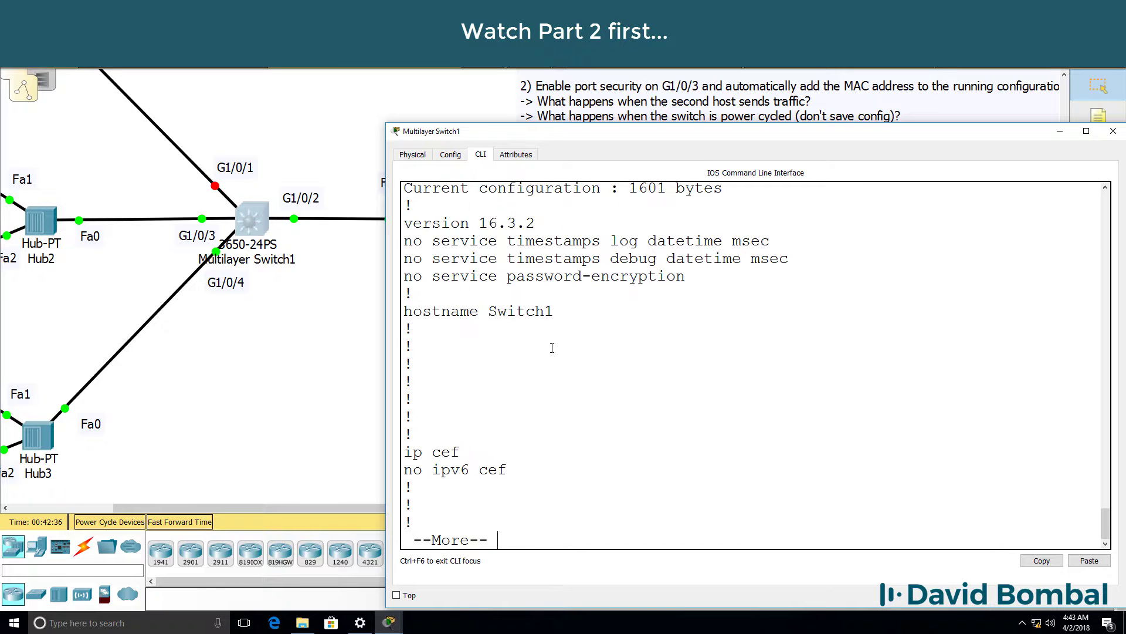
{"action": "key", "text": "space"}
{"action": "key", "text": "space"}
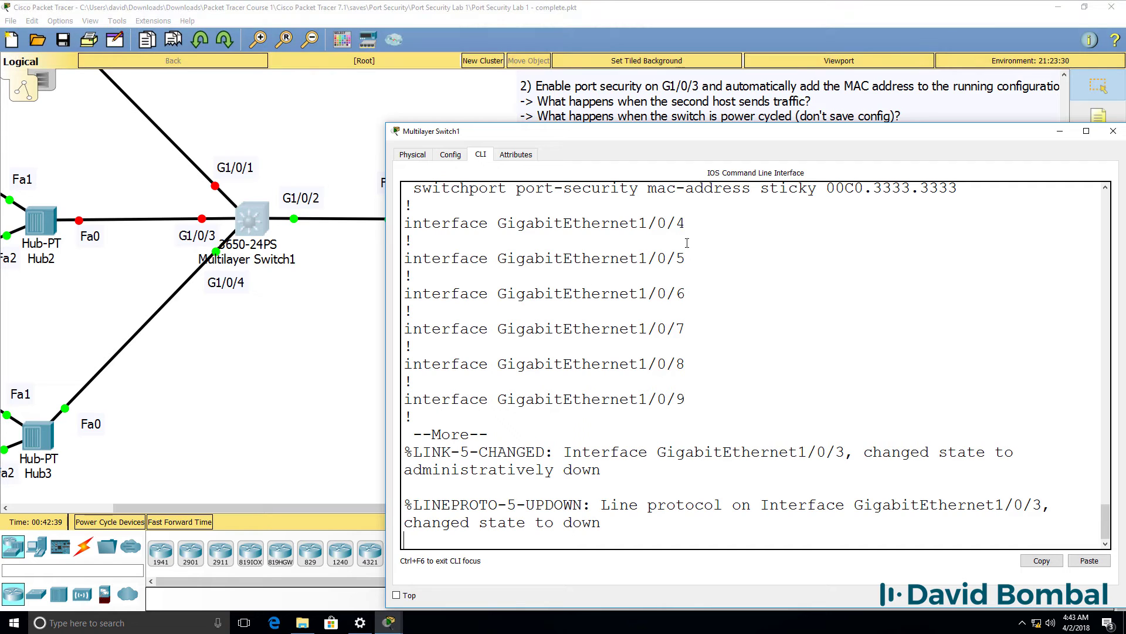
{"action": "key", "text": "Return"}
Enter configuration for interface G1/0/4 and attempt to enable switchport port-security
{"action": "type", "text": "qconf t"}
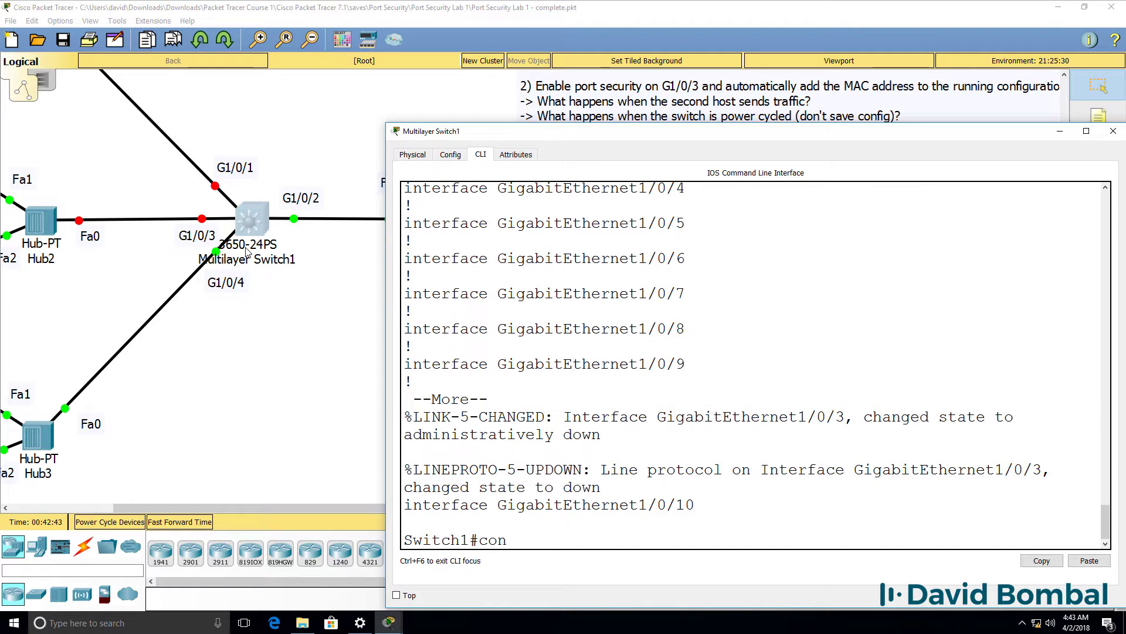
{"action": "key", "text": "Return"}
{"action": "type", "text": "int g1/0/4"}
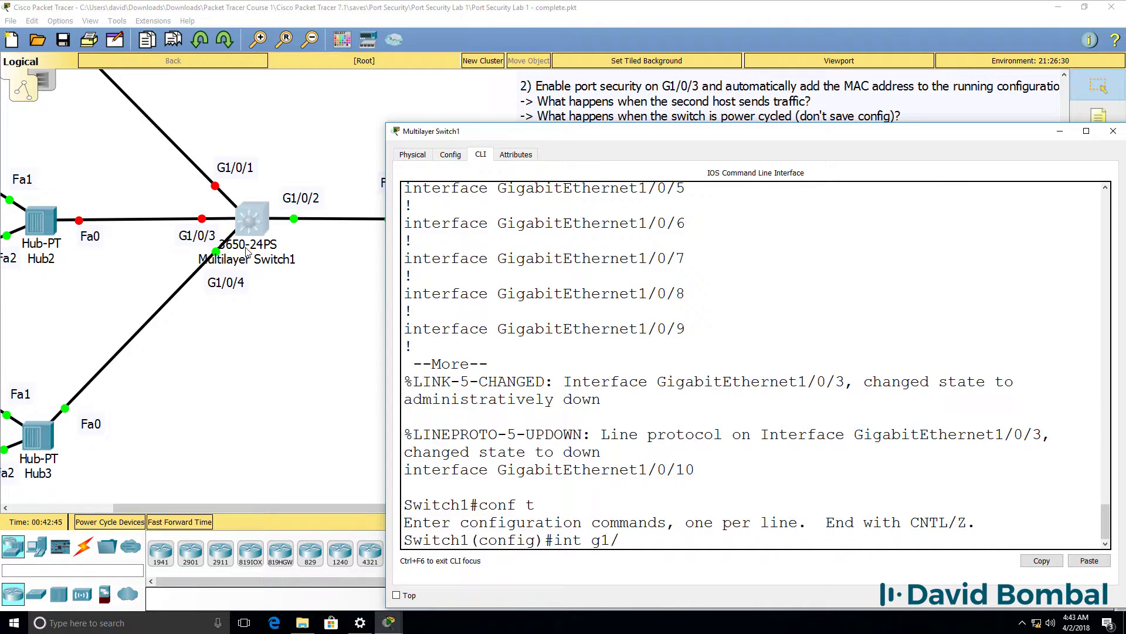
{"action": "key", "text": "Return"}
{"action": "type", "text": "sw"}
{"action": "key", "text": "Tab"}
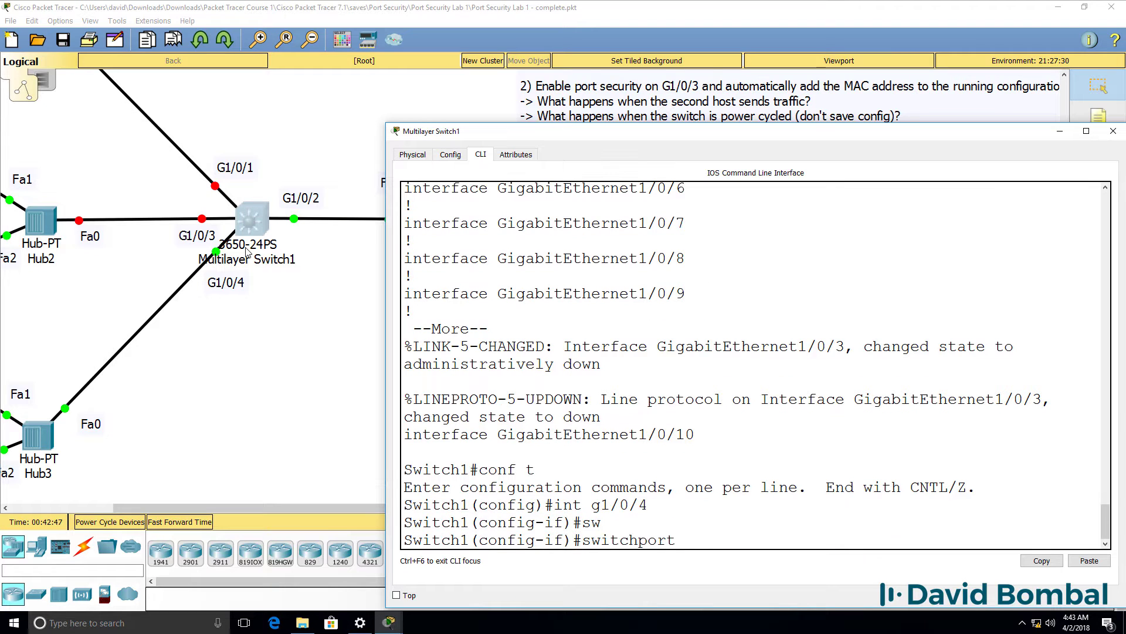
{"action": "type", "text": "po"}
{"action": "key", "text": "Tab"}
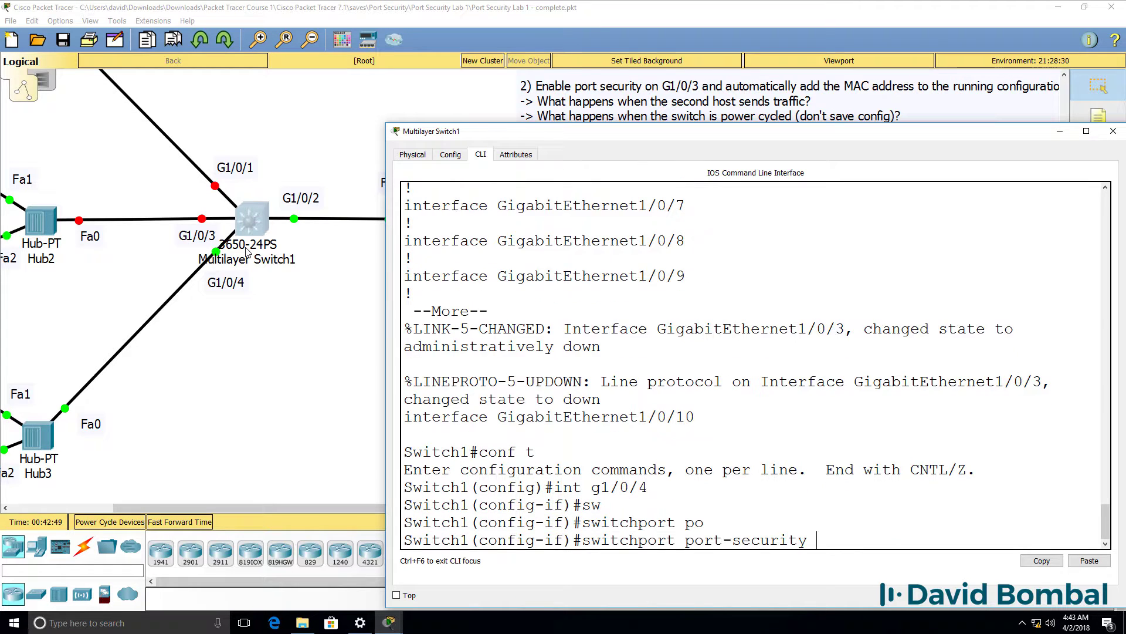
{"action": "key", "text": "Return"}
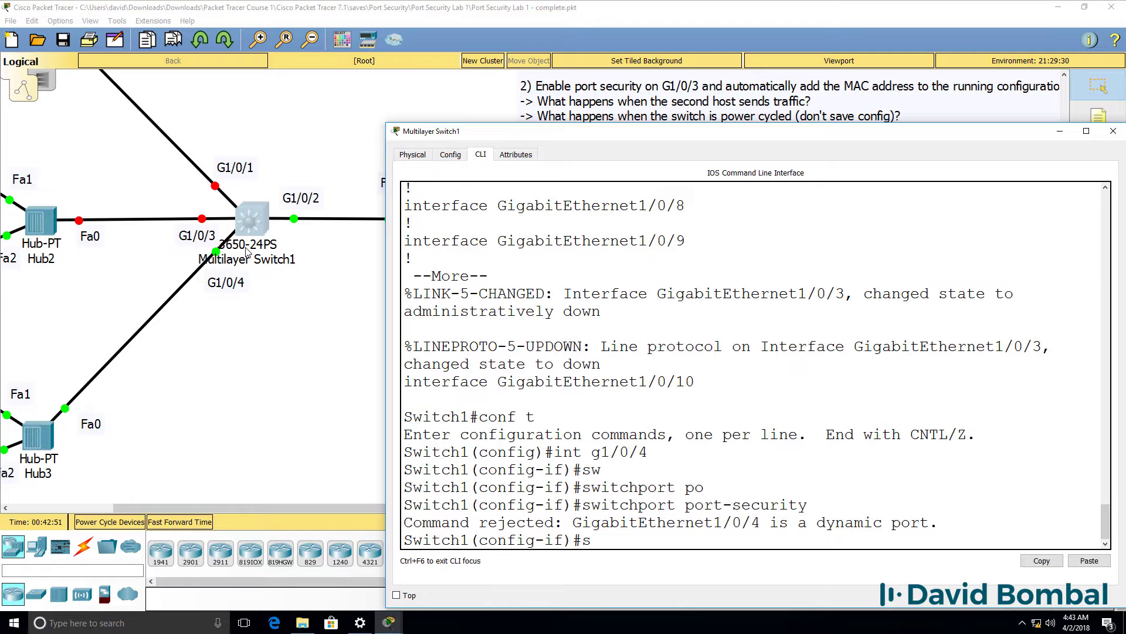
Set G1/0/4 to switchport mode access and enable port security on it
{"action": "type", "text": "sw"}
{"action": "key", "text": "Tab"}
{"action": "type", "text": "po"}
{"action": "key", "text": "BackSpace"}
{"action": "key", "text": "BackSpace"}
{"action": "type", "text": "m"}
{"action": "key", "text": "Tab"}
{"action": "type", "text": "acc"}
{"action": "key", "text": "Tab"}
{"action": "key", "text": "Return"}
{"action": "key", "text": "Up"}
{"action": "key", "text": "Up"}
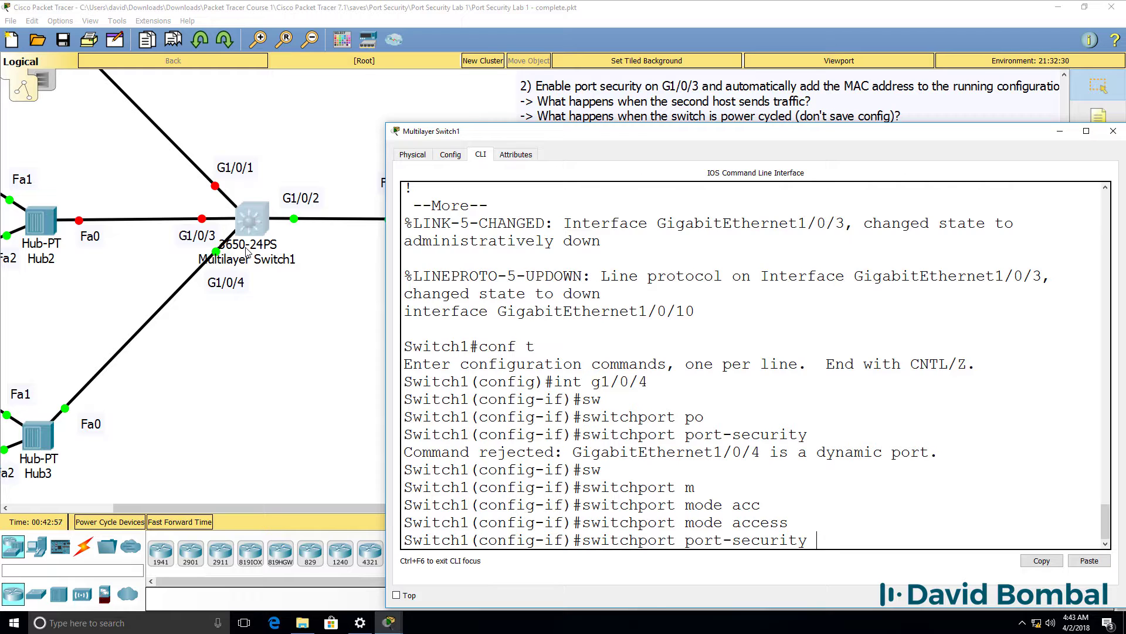
{"action": "key", "text": "Return"}
Assign 00c0.5555.5555 as G1/0/4's static port-security MAC address
{"action": "type", "text": "switchport"}
{"action": "key", "text": "Tab"}
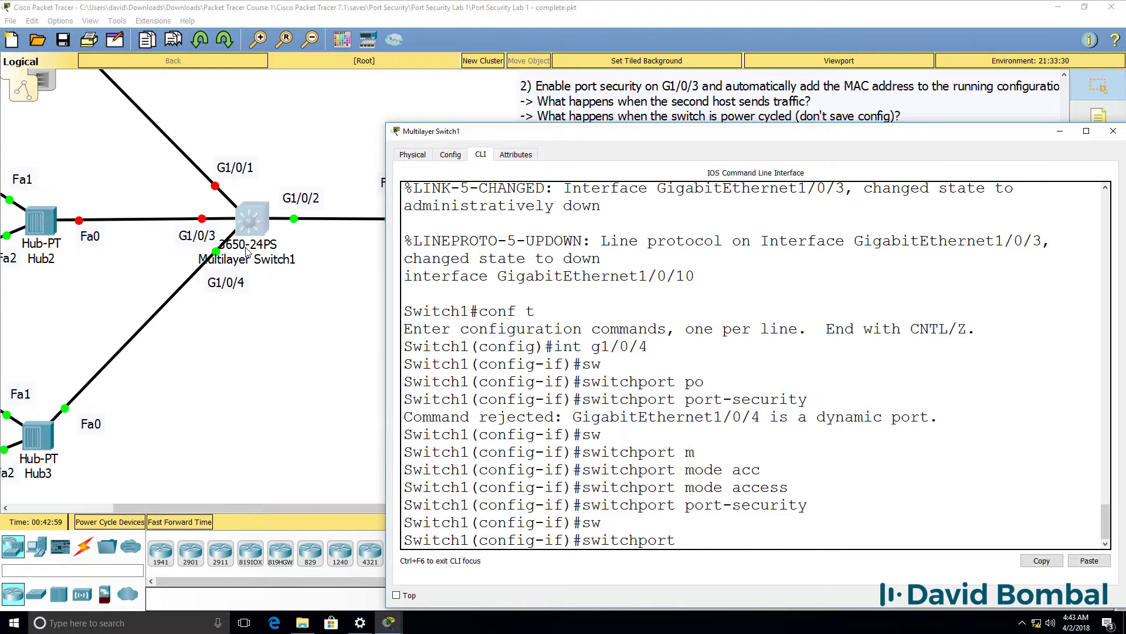
{"action": "type", "text": "ma"}
{"action": "key", "text": "Tab"}
{"action": "type", "text": "c"}
{"action": "key", "text": "BackSpace"}
{"action": "key", "text": "BackSpace"}
{"action": "key", "text": "BackSpace"}
{"action": "type", "text": "port"}
{"action": "key", "text": "Tab"}
{"action": "type", "text": "m"}
{"action": "key", "text": "Tab"}
{"action": "type", "text": "a"}
{"action": "key", "text": "Tab"}
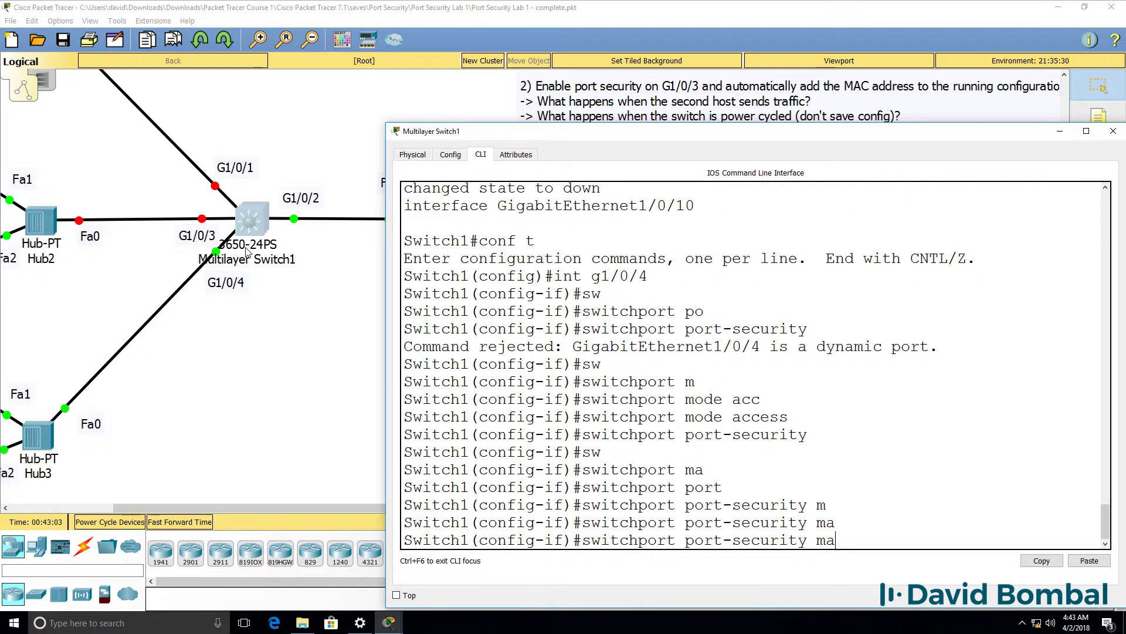
{"action": "type", "text": "?m"}
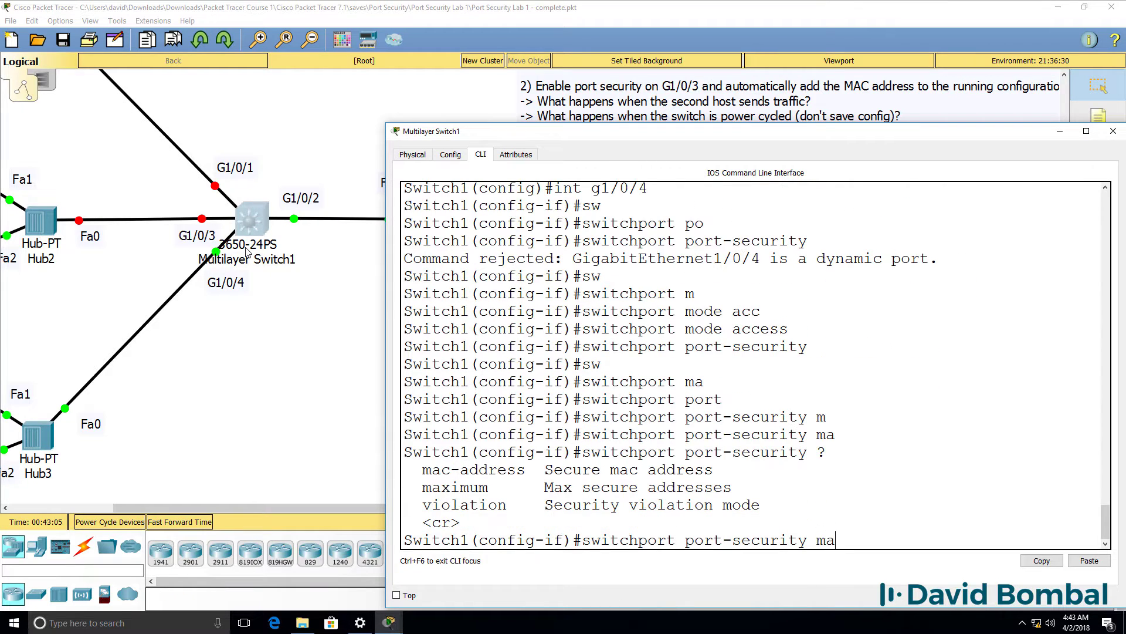
{"action": "type", "text": "ac"}
{"action": "key", "text": "Tab"}
{"action": "type", "text": "?"}
{"action": "type", "text": "00c0."}
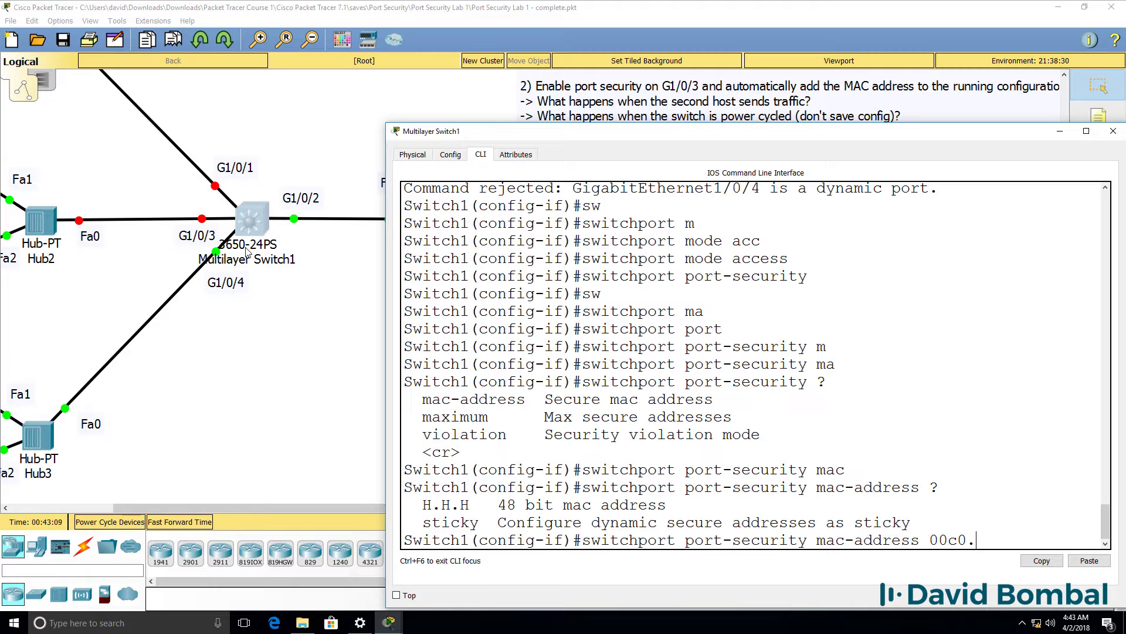
{"action": "type", "text": "5555.5555"}
{"action": "key", "text": "Return"}
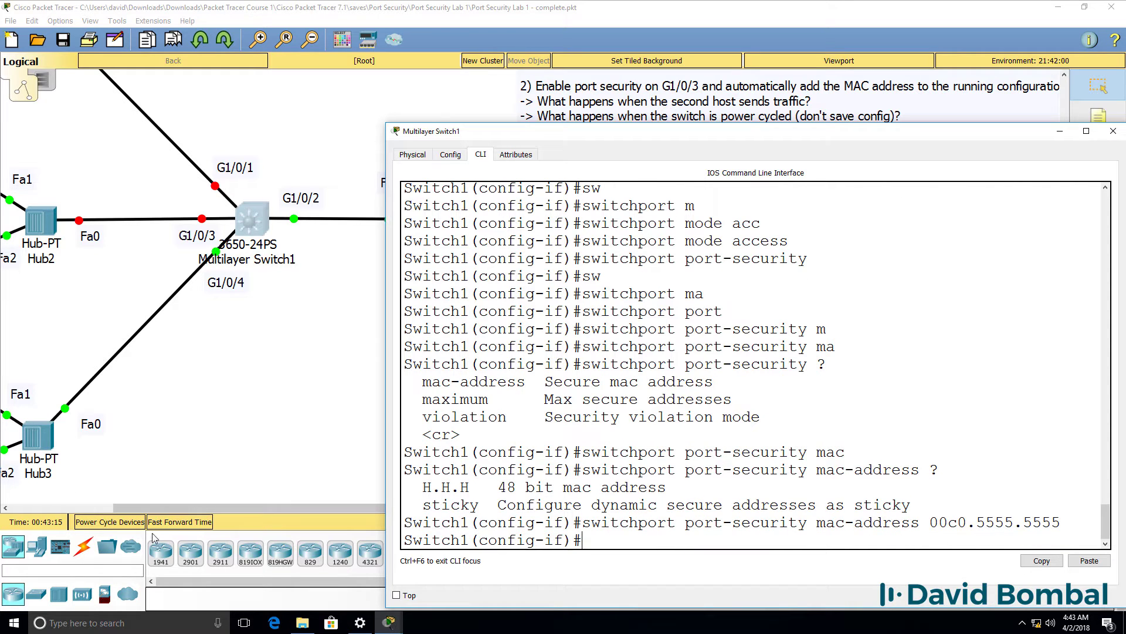
{"action": "left_click_drag", "start_coordinate": [154, 508], "coordinate": [109, 508]}
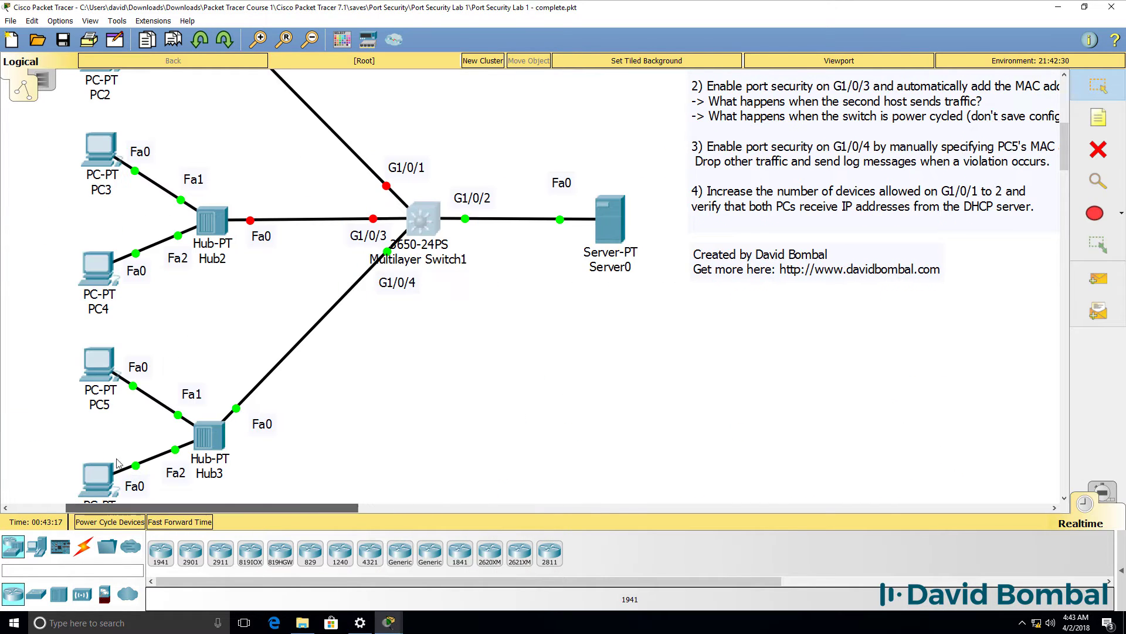
Check PC5's FastEthernet0 MAC address in its Config settings
{"action": "left_click", "coordinate": [102, 368]}
{"action": "left_click", "coordinate": [375, 115]}
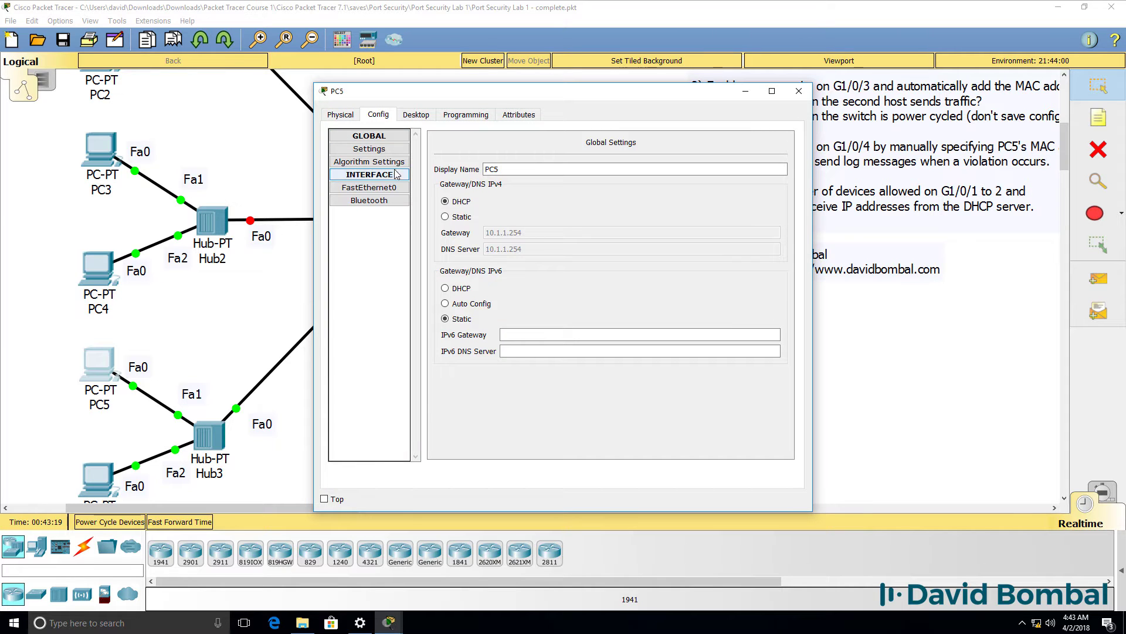
{"action": "left_click", "coordinate": [375, 187]}
{"action": "double_click", "coordinate": [683, 180]}
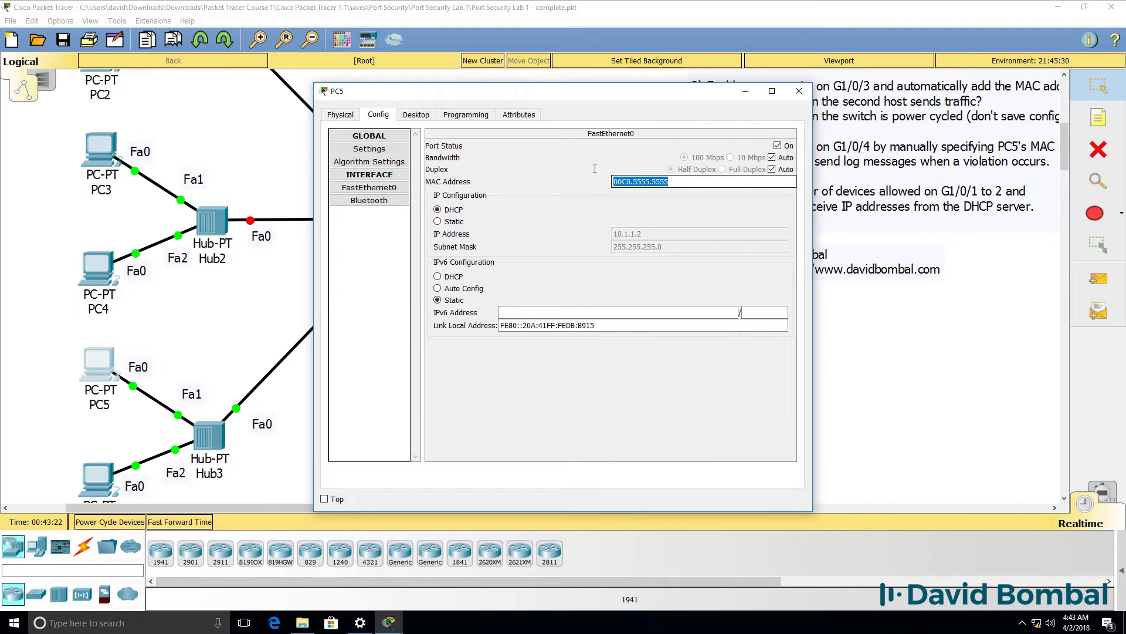
Run ipconfig /all on PC5 and highlight its physical address 00C0.5555.5555
{"action": "left_click", "coordinate": [417, 116]}
{"action": "left_click", "coordinate": [649, 161]}
{"action": "type", "text": "ipconfig /all"}
{"action": "key", "text": "Return"}
{"action": "left_click_drag", "start_coordinate": [812, 207], "coordinate": [1122, 208]}
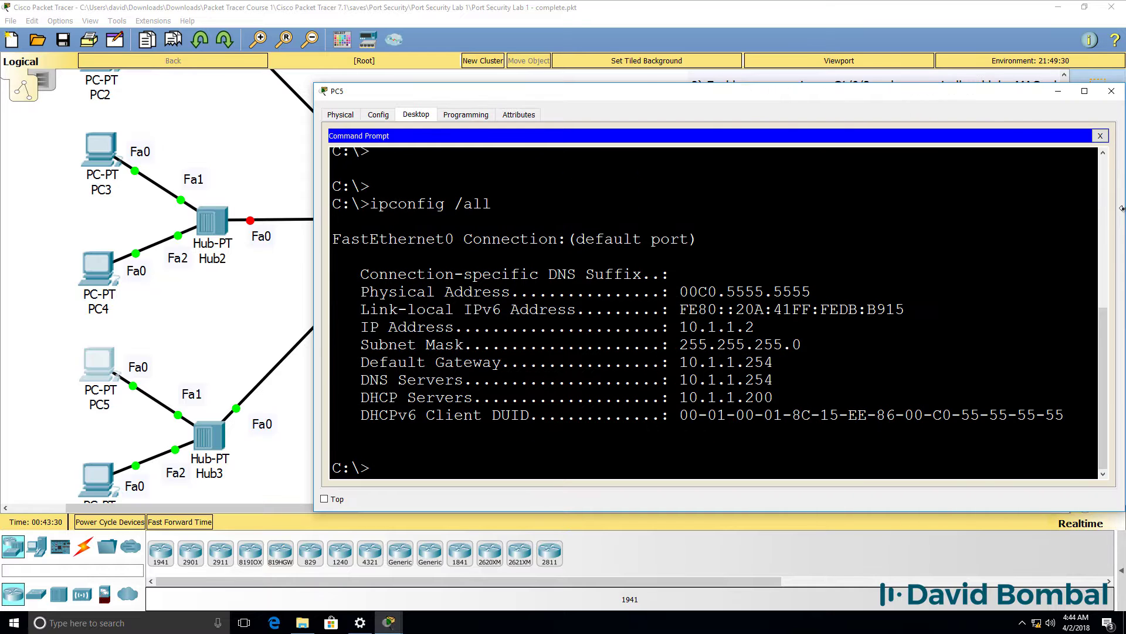
{"action": "left_click_drag", "start_coordinate": [814, 289], "coordinate": [669, 292]}
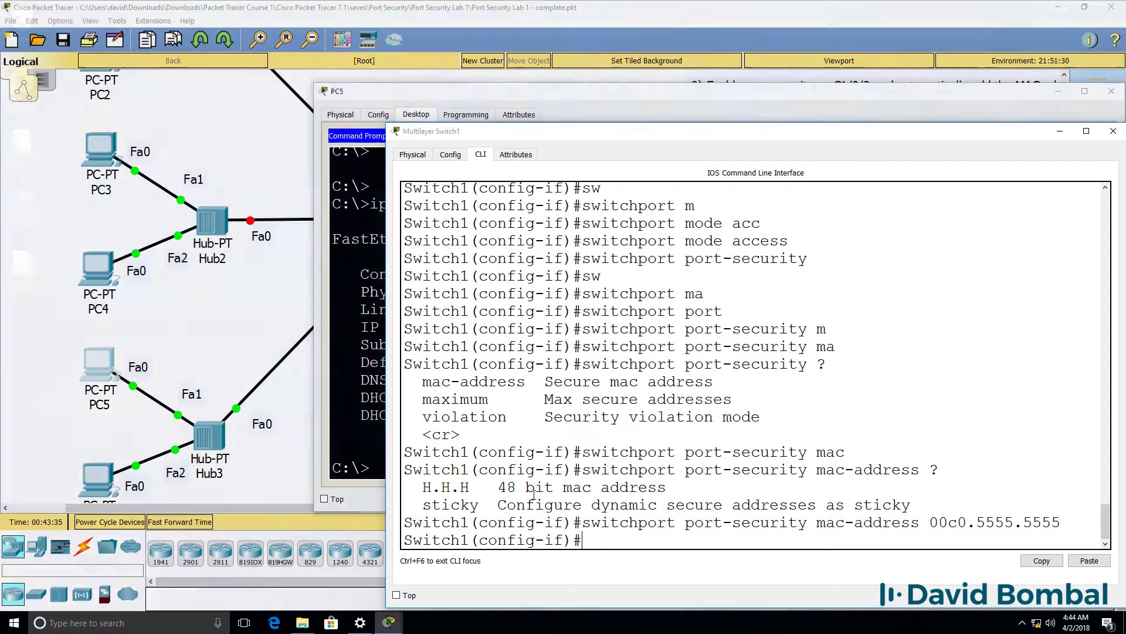
{"action": "left_click", "coordinate": [773, 428]}
Exit to privileged mode, run sh run, and highlight G1/0/4's port-security and 00C0.5555.5555 lines
{"action": "type", "text": "end"}
{"action": "key", "text": "Return"}
{"action": "key", "text": "Return"}
{"action": "type", "text": "sh run"}
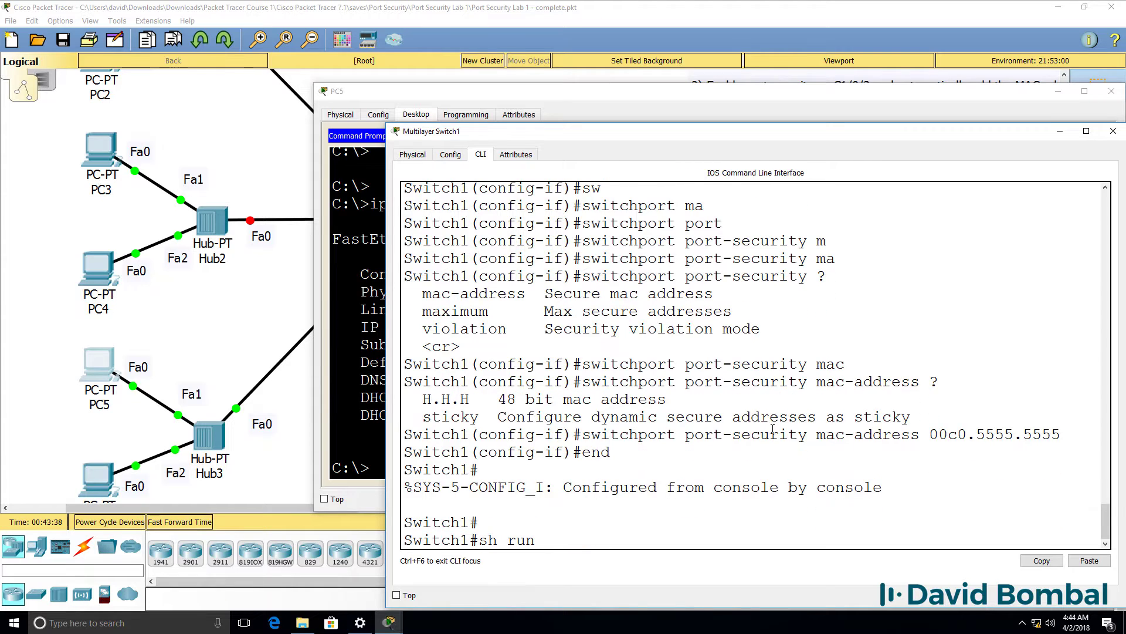
{"action": "key", "text": "Return"}
{"action": "key", "text": "space"}
{"action": "key", "text": "space"}
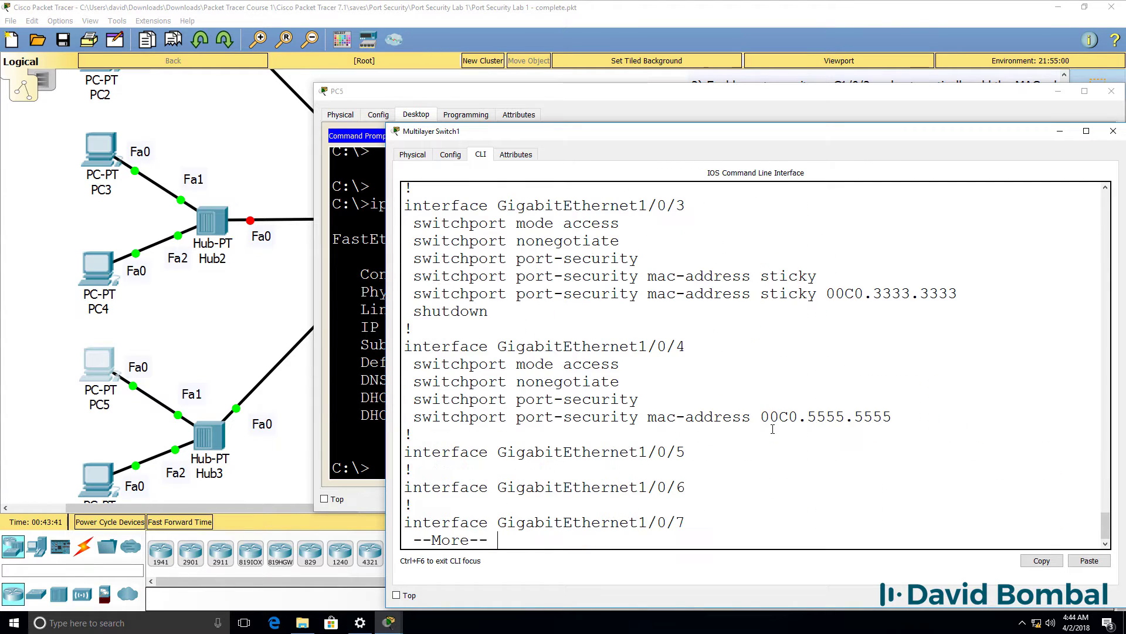
{"action": "left_click_drag", "start_coordinate": [689, 342], "coordinate": [394, 335]}
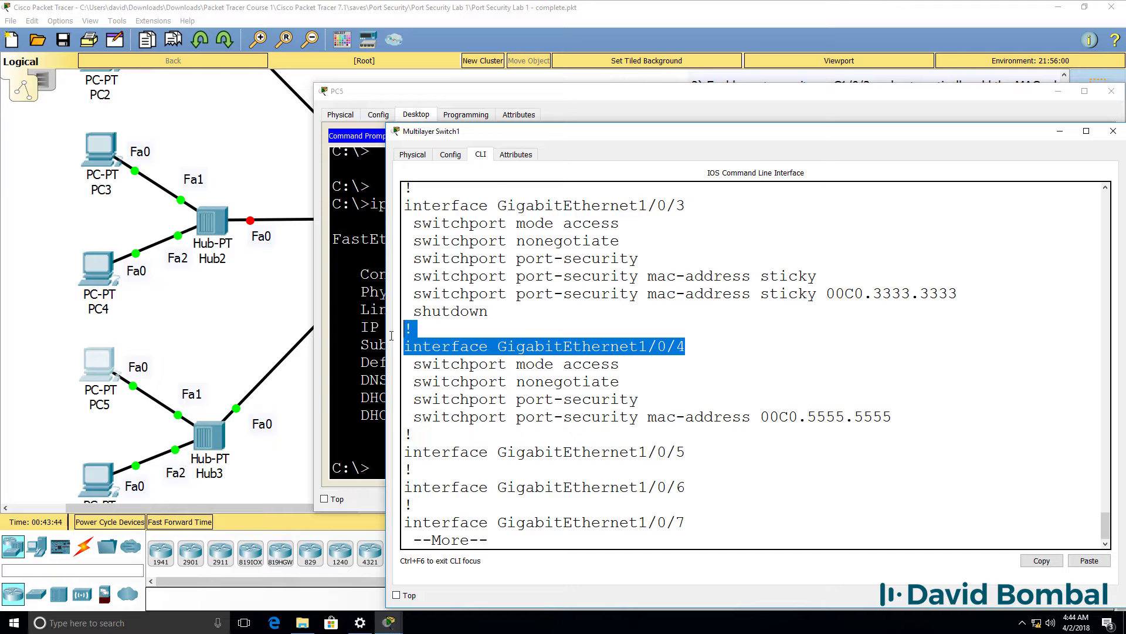
{"action": "left_click_drag", "start_coordinate": [654, 405], "coordinate": [404, 402]}
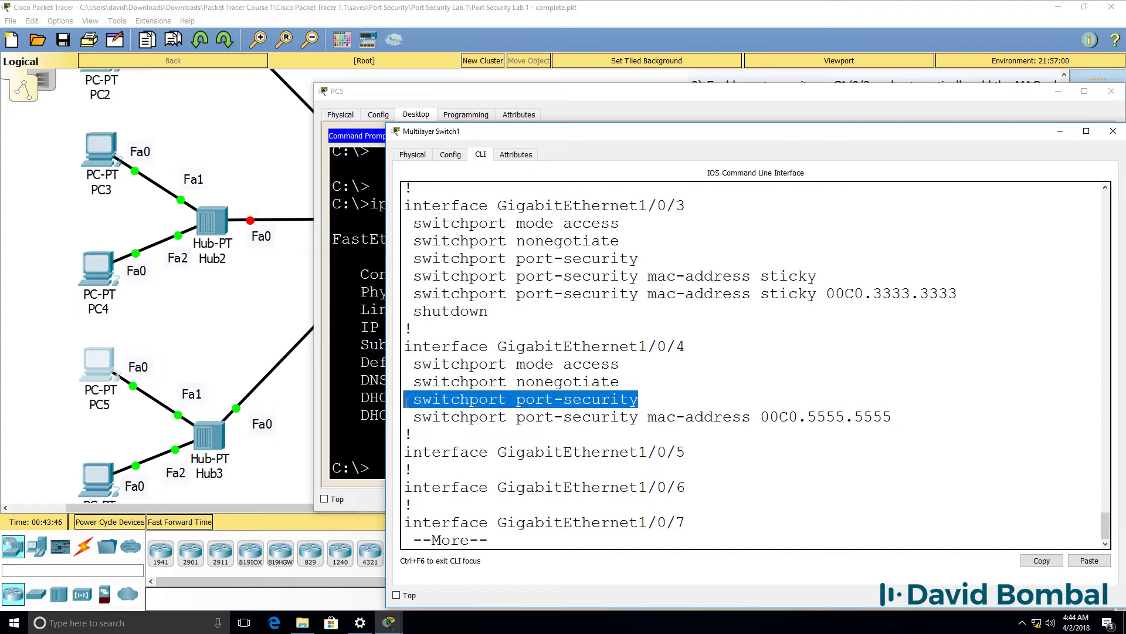
{"action": "left_click_drag", "start_coordinate": [911, 422], "coordinate": [337, 415]}
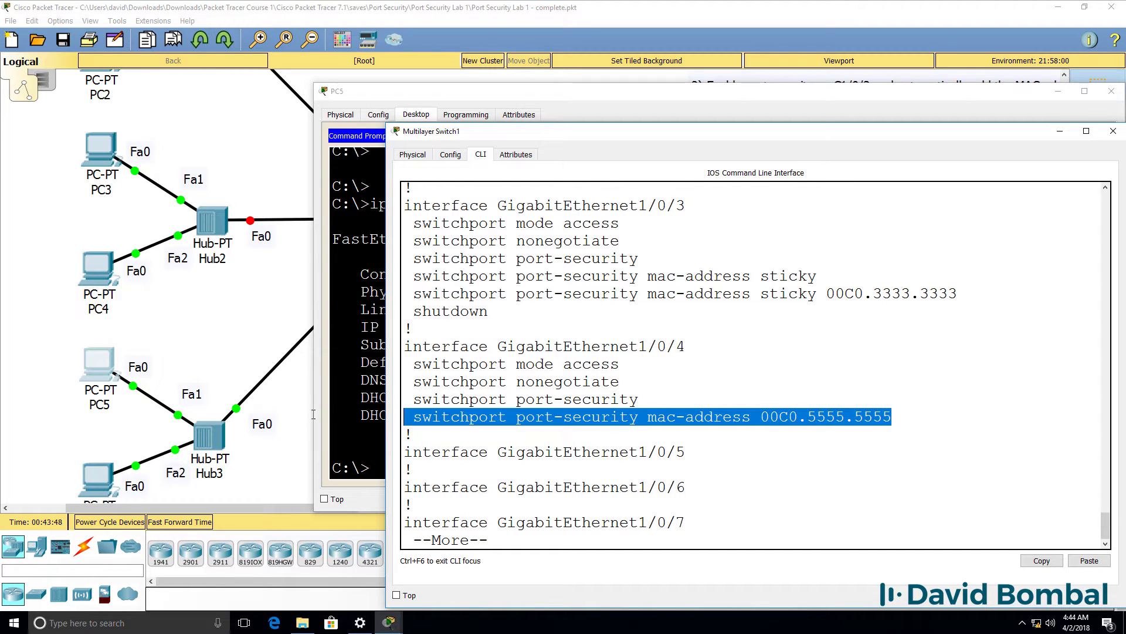
{"action": "left_click", "coordinate": [835, 13]}
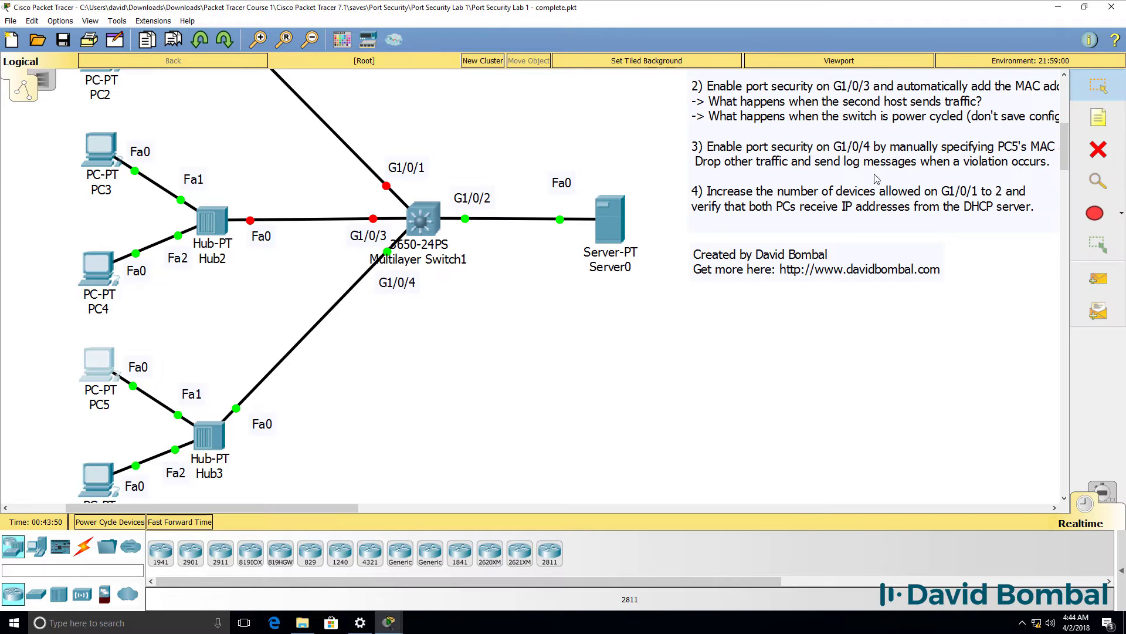
{"action": "left_click_drag", "start_coordinate": [276, 506], "coordinate": [334, 508]}
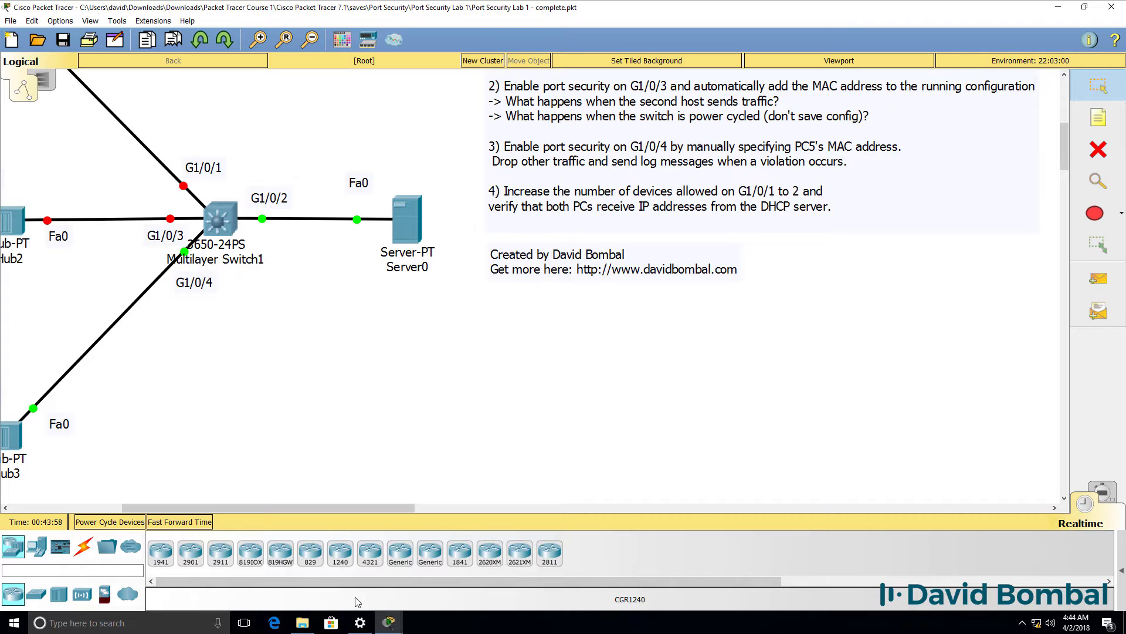
Show port-security status for G1/0/4, noting its Shutdown violation mode
{"action": "mouse_move", "coordinate": [378, 626]}
{"action": "left_click", "coordinate": [318, 575]}
{"action": "type", "text": "sh port in"}
{"action": "key", "text": "Tab"}
{"action": "type", "text": "g1/0/4"}
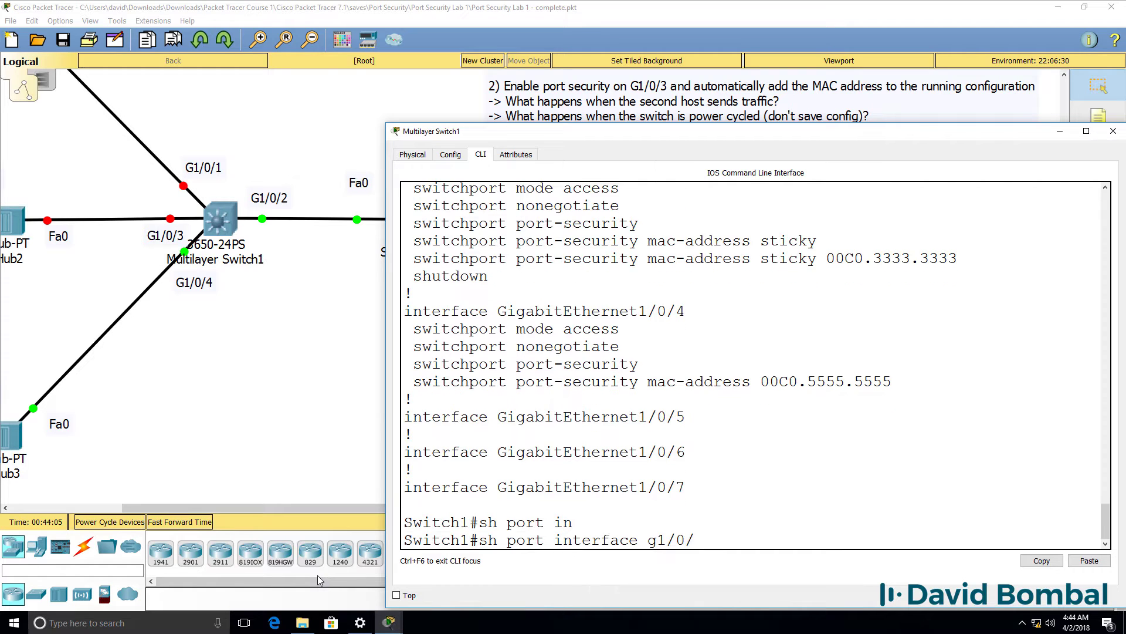
{"action": "key", "text": "Return"}
{"action": "left_click_drag", "start_coordinate": [759, 346], "coordinate": [346, 351]}
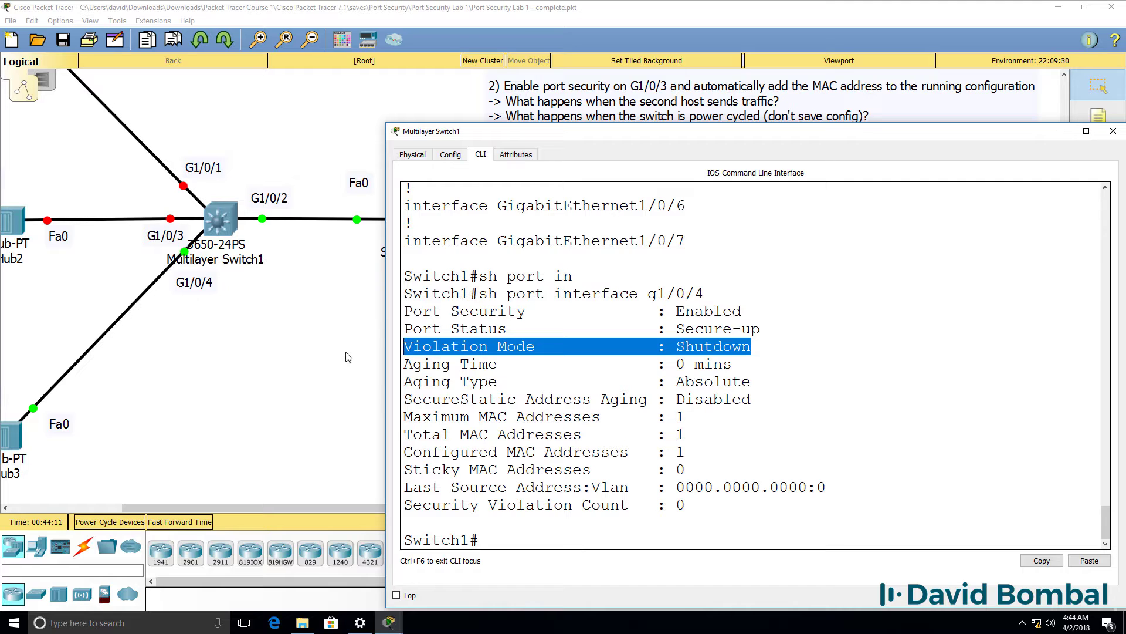
Under interface g1/0/4, set switchport port-security violation to restrict
{"action": "type", "text": "conf t"}
{"action": "key", "text": "Return"}
{"action": "type", "text": "int g1/0/4"}
{"action": "key", "text": "Return"}
{"action": "type", "text": "sw"}
{"action": "key", "text": "Tab"}
{"action": "type", "text": "po"}
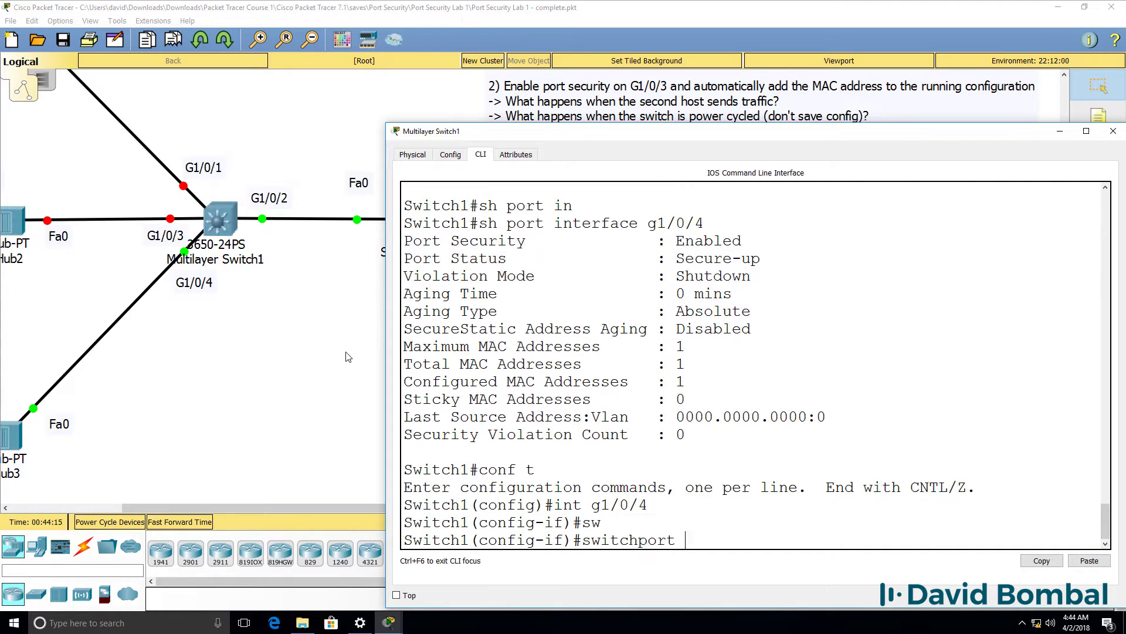
{"action": "key", "text": "Tab"}
{"action": "type", "text": "?"}
{"action": "type", "text": "v"}
{"action": "key", "text": "Tab"}
{"action": "type", "text": "?"}
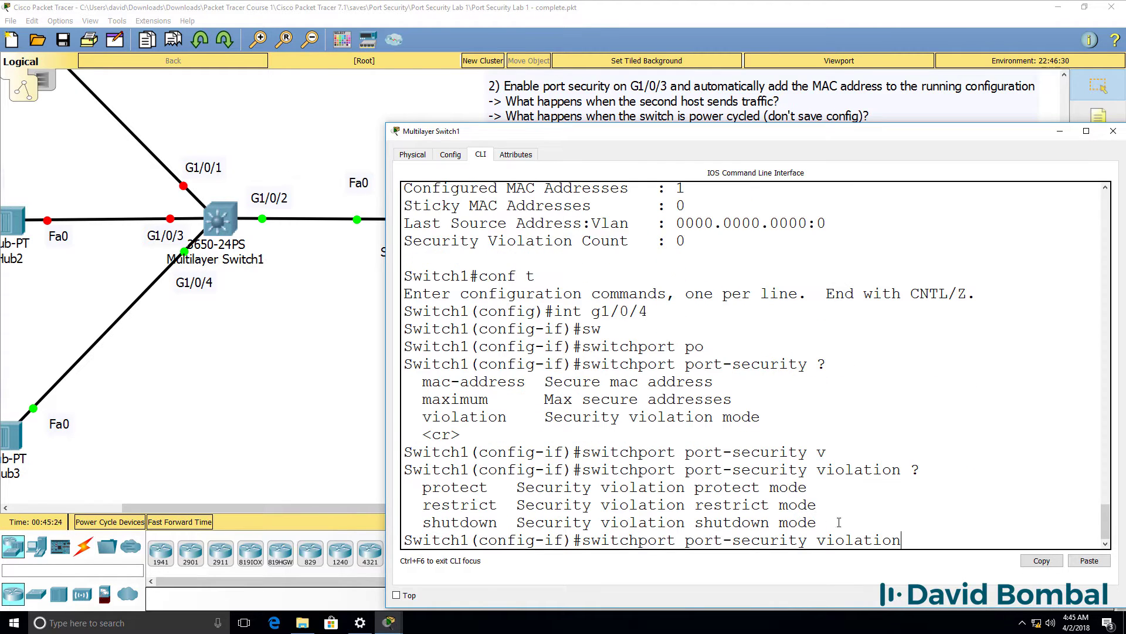
{"action": "left_click_drag", "start_coordinate": [415, 488], "coordinate": [850, 516]}
{"action": "left_click", "coordinate": [1011, 511]}
{"action": "type", "text": "re"}
{"action": "key", "text": "Tab"}
{"action": "key", "text": "Return"}
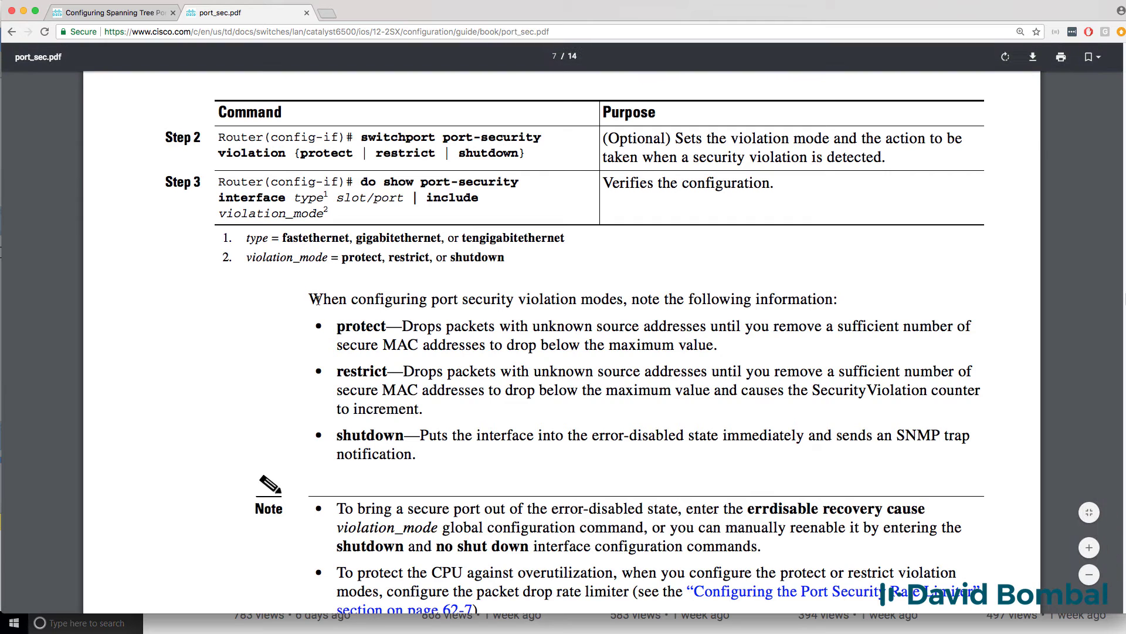
{"action": "left_click_drag", "start_coordinate": [317, 300], "coordinate": [428, 482]}
{"action": "left_click", "coordinate": [364, 333]}
{"action": "left_click_drag", "start_coordinate": [337, 327], "coordinate": [725, 352]}
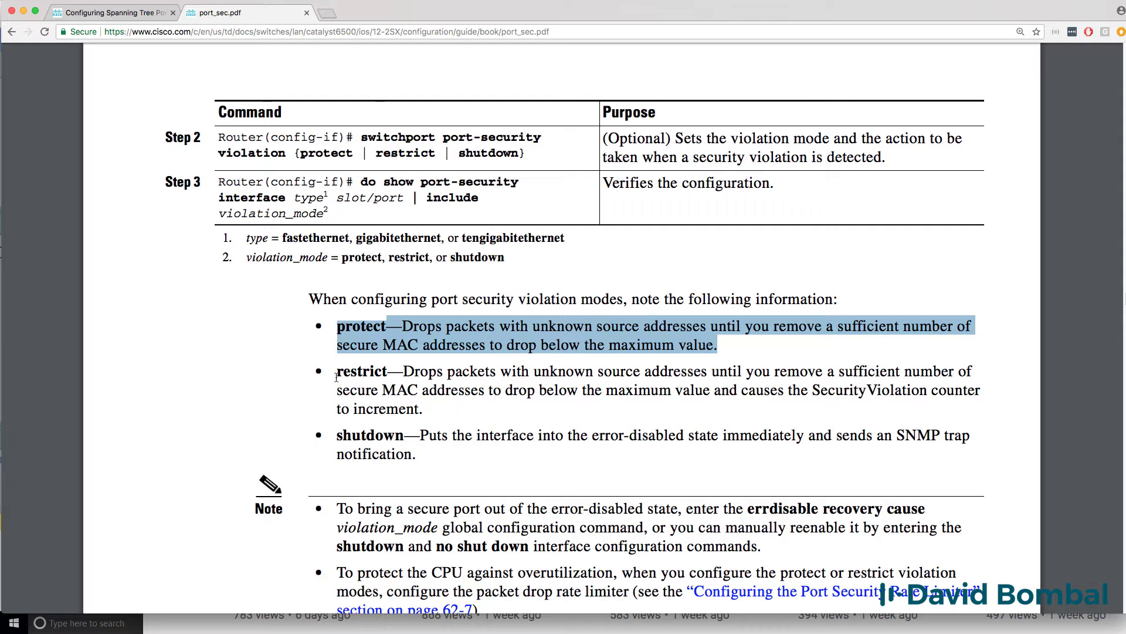
{"action": "left_click_drag", "start_coordinate": [337, 374], "coordinate": [404, 411]}
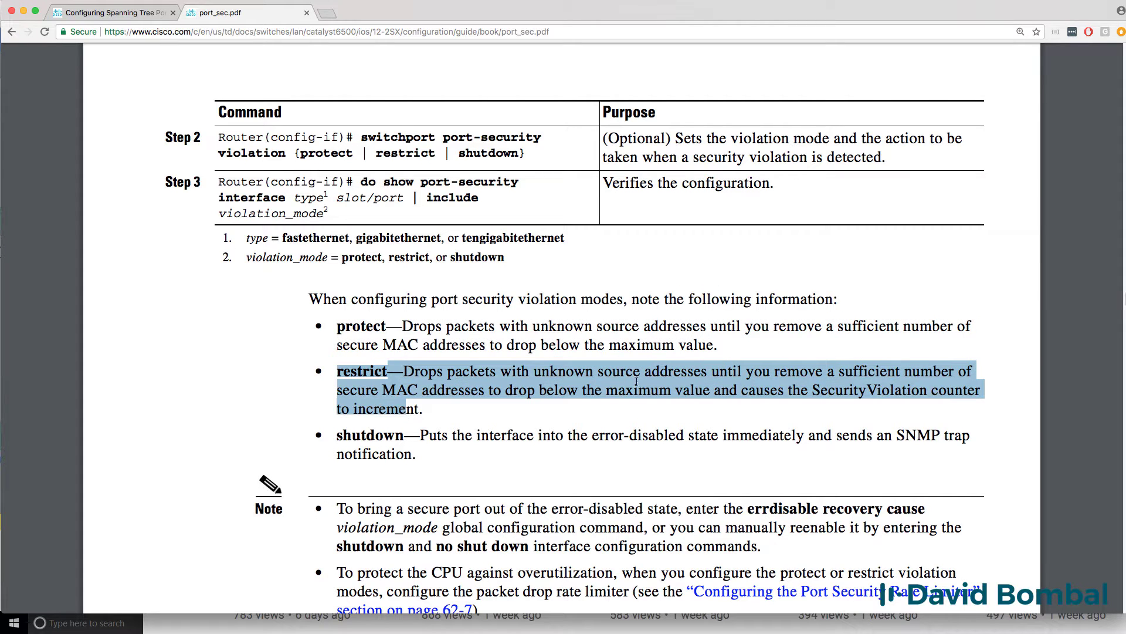
{"action": "left_click_drag", "start_coordinate": [731, 390], "coordinate": [1001, 392]}
{"action": "left_click_drag", "start_coordinate": [909, 410], "coordinate": [427, 418]}
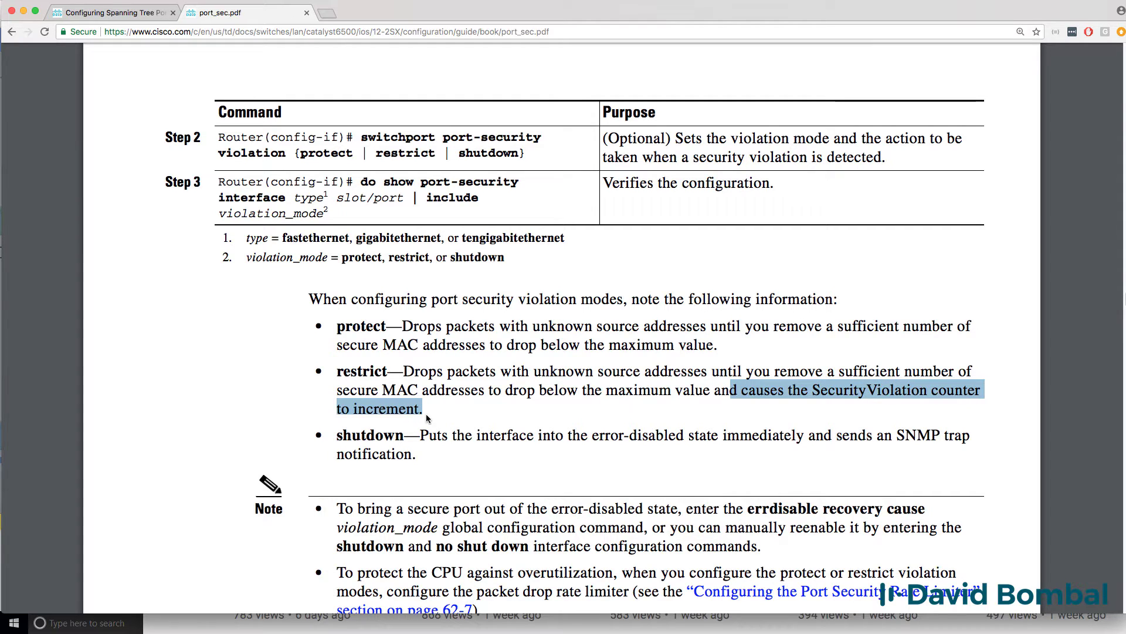
{"action": "left_click_drag", "start_coordinate": [335, 435], "coordinate": [409, 509]}
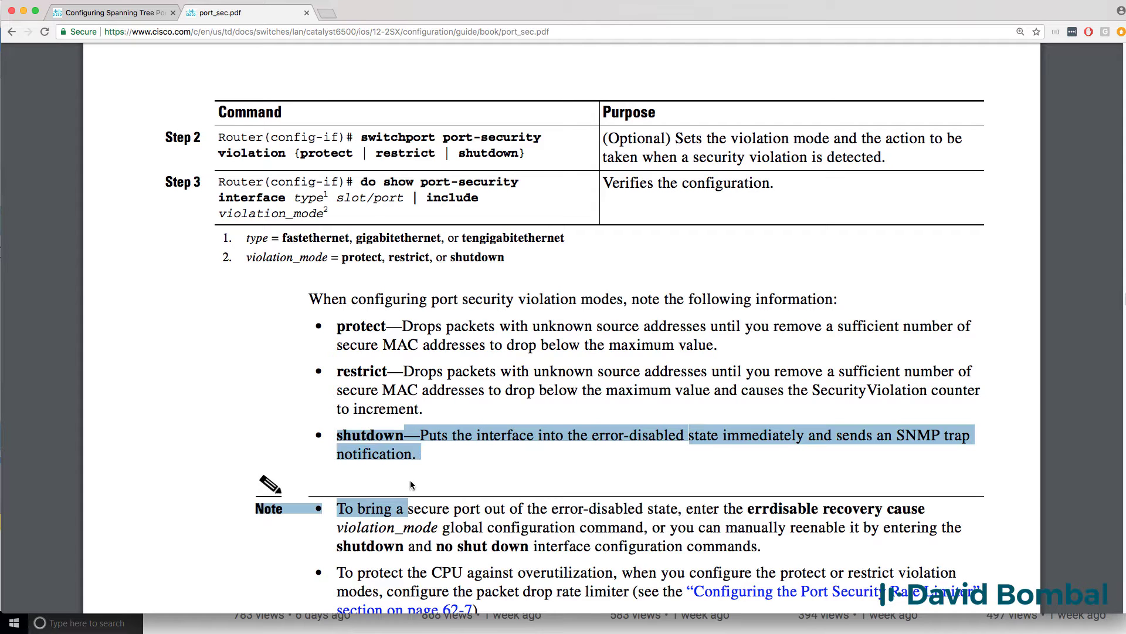
{"action": "left_click", "coordinate": [619, 444]}
{"action": "left_click_drag", "start_coordinate": [339, 436], "coordinate": [408, 458]}
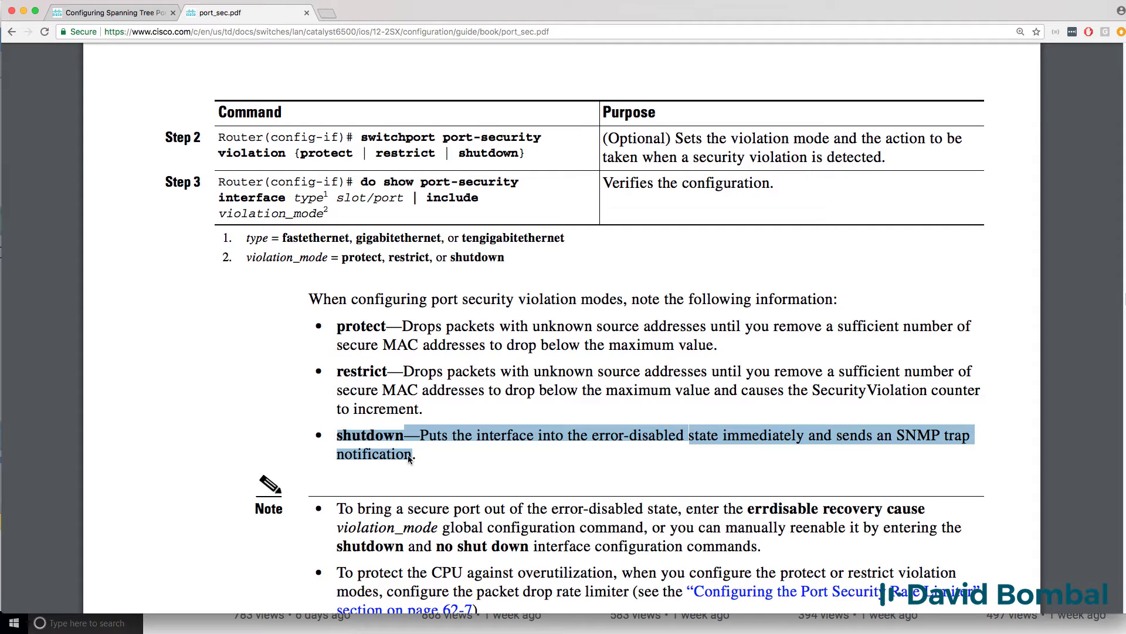
{"action": "key", "text": "super+Tab"}
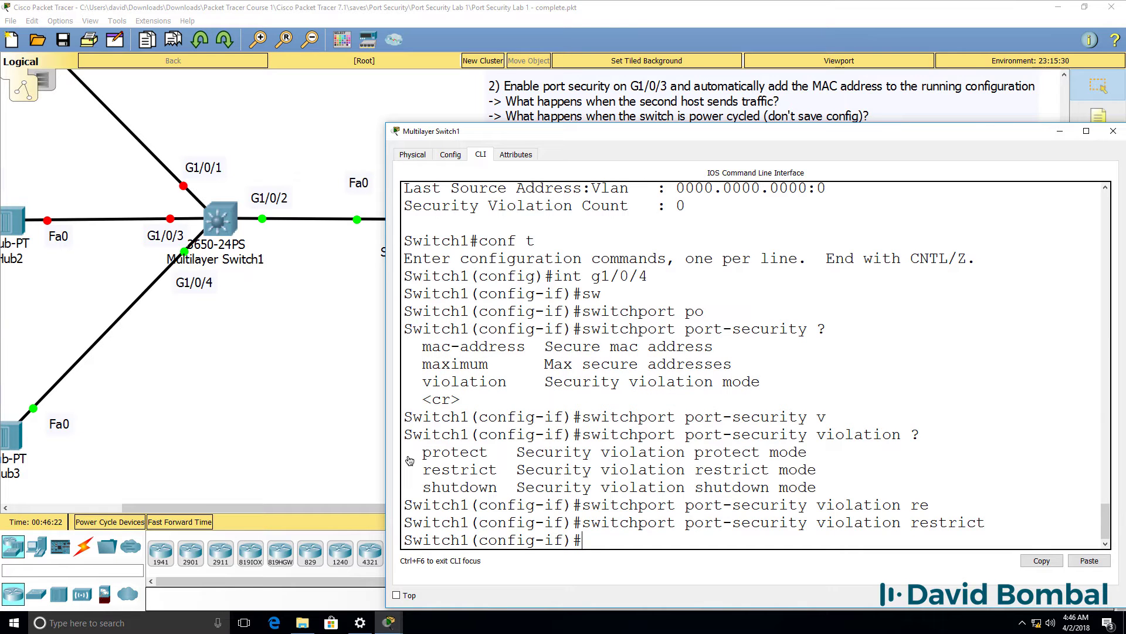
Exit config mode and highlight G1/0/4's port security, restrict, and 00C0.5555.5555 lines in sh run
{"action": "type", "text": "end"}
{"action": "key", "text": "Return"}
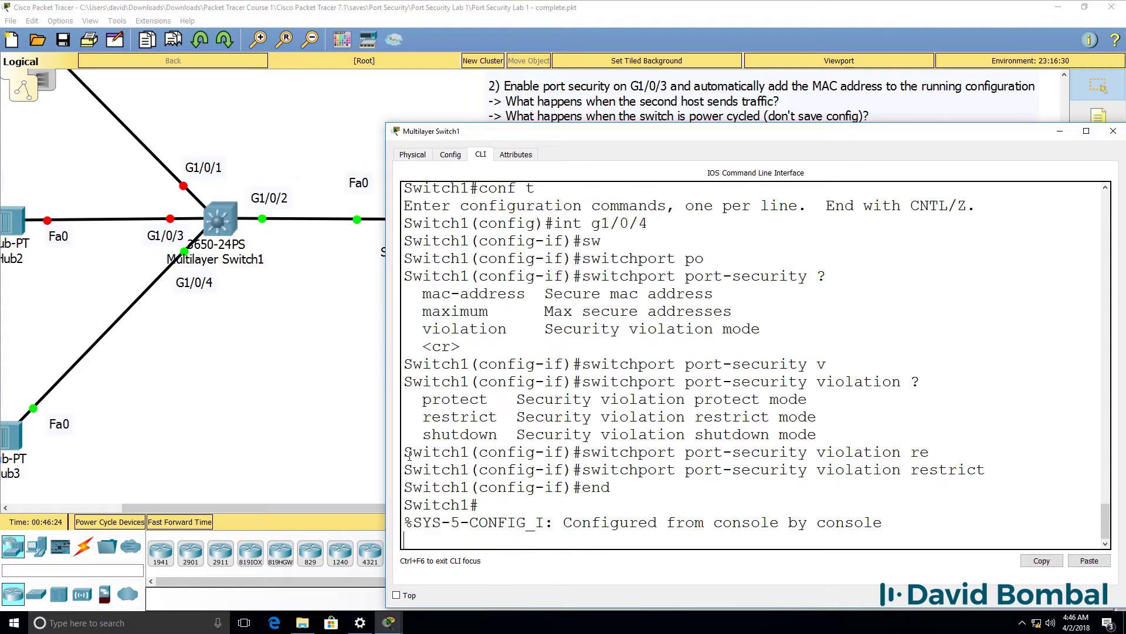
{"action": "key", "text": "Return"}
{"action": "key", "text": "Return"}
{"action": "type", "text": "sh run"}
{"action": "key", "text": "Return"}
{"action": "key", "text": "space"}
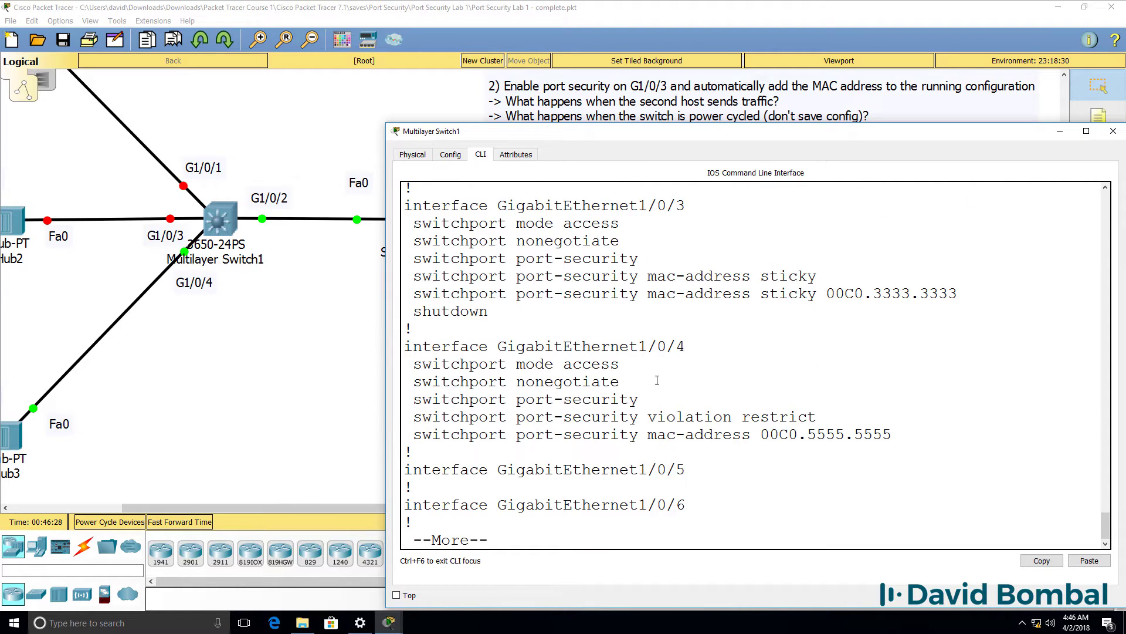
{"action": "left_click_drag", "start_coordinate": [651, 393], "coordinate": [404, 399]}
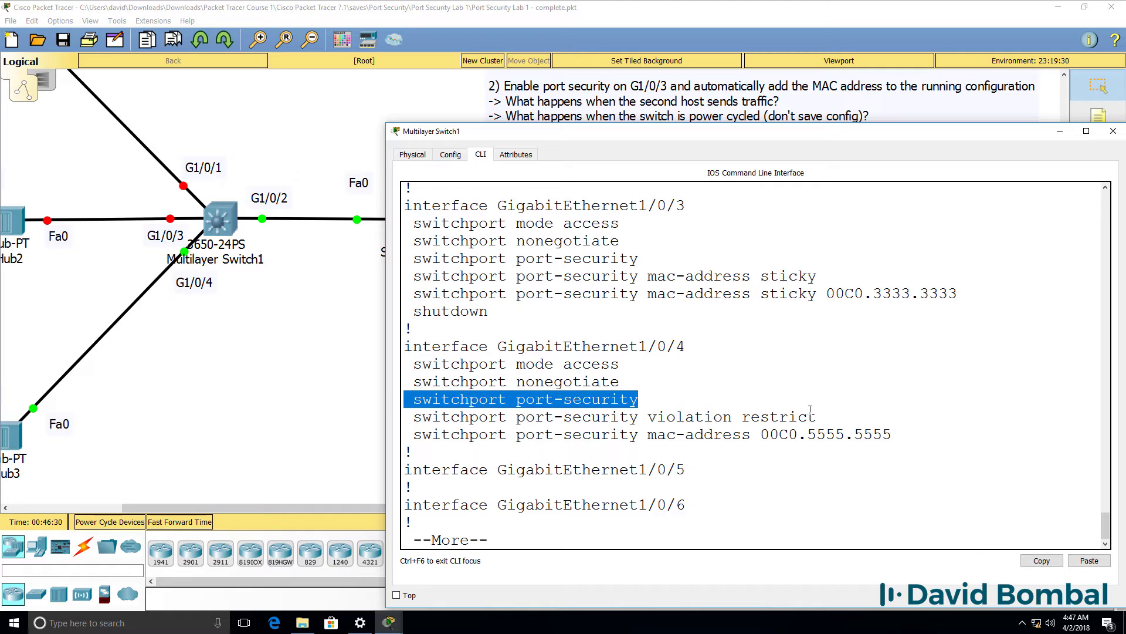
{"action": "left_click_drag", "start_coordinate": [848, 416], "coordinate": [333, 417]}
{"action": "left_click_drag", "start_coordinate": [942, 434], "coordinate": [376, 434]}
{"action": "key", "text": "ctrl+c"}
Run show port-security and highlight Gig1/0/4's address counts and Restrict action
{"action": "type", "text": "show port"}
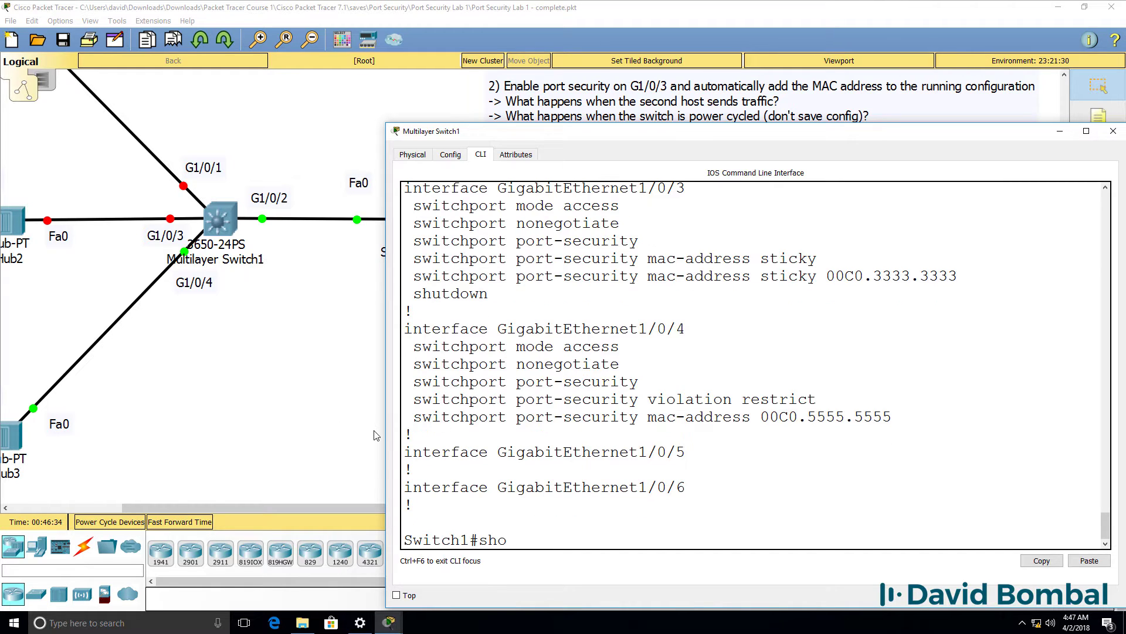
{"action": "key", "text": "Tab"}
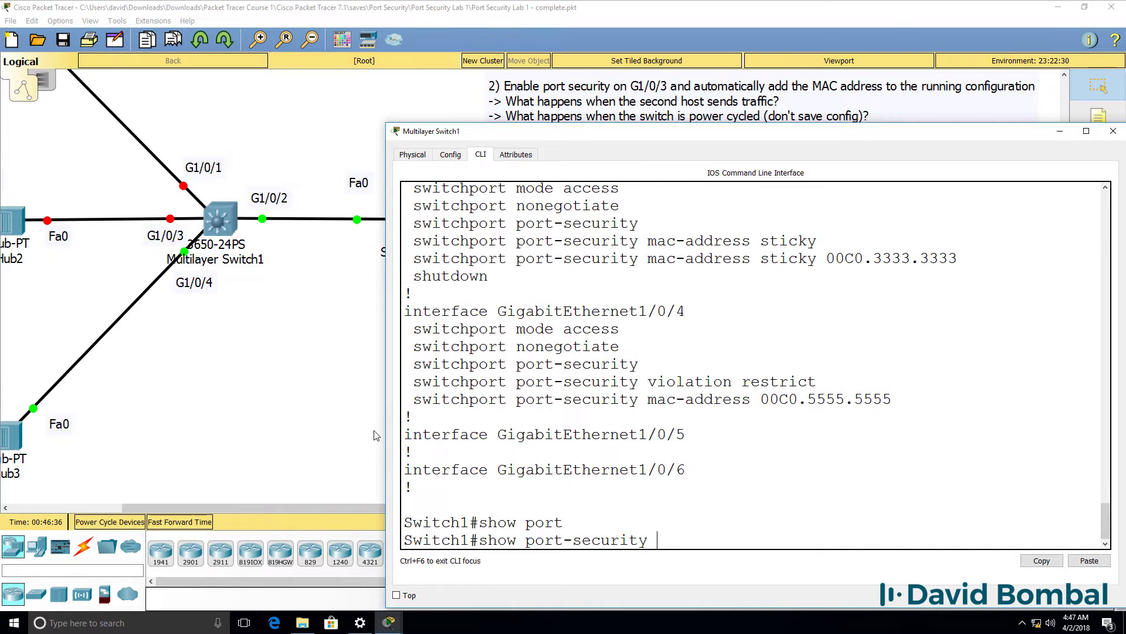
{"action": "key", "text": "Return"}
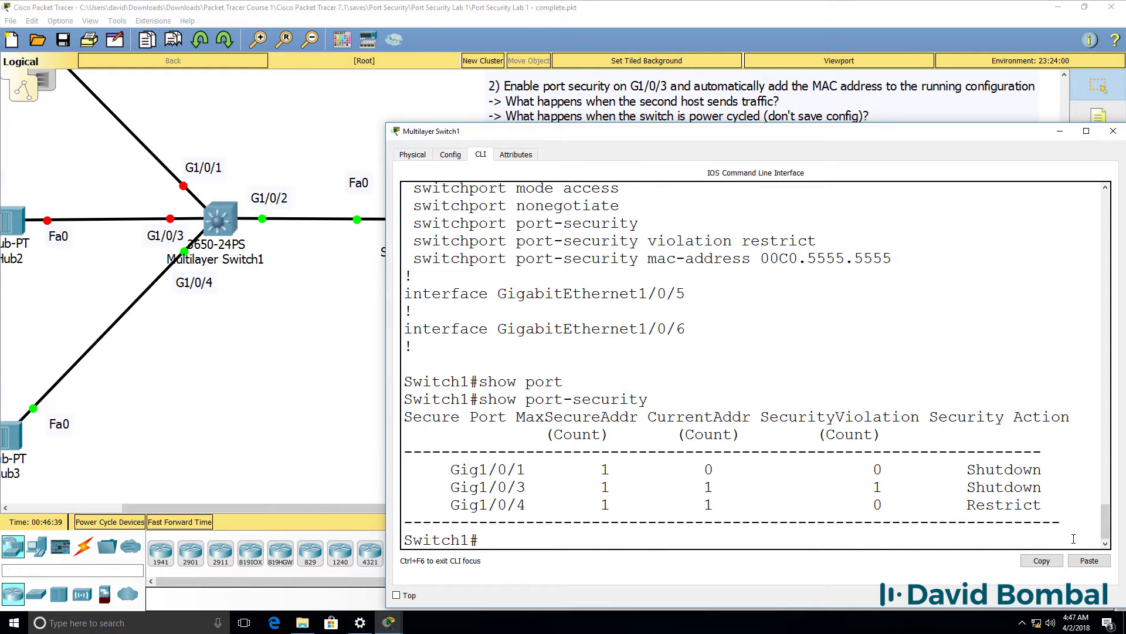
{"action": "left_click_drag", "start_coordinate": [725, 509], "coordinate": [433, 501]}
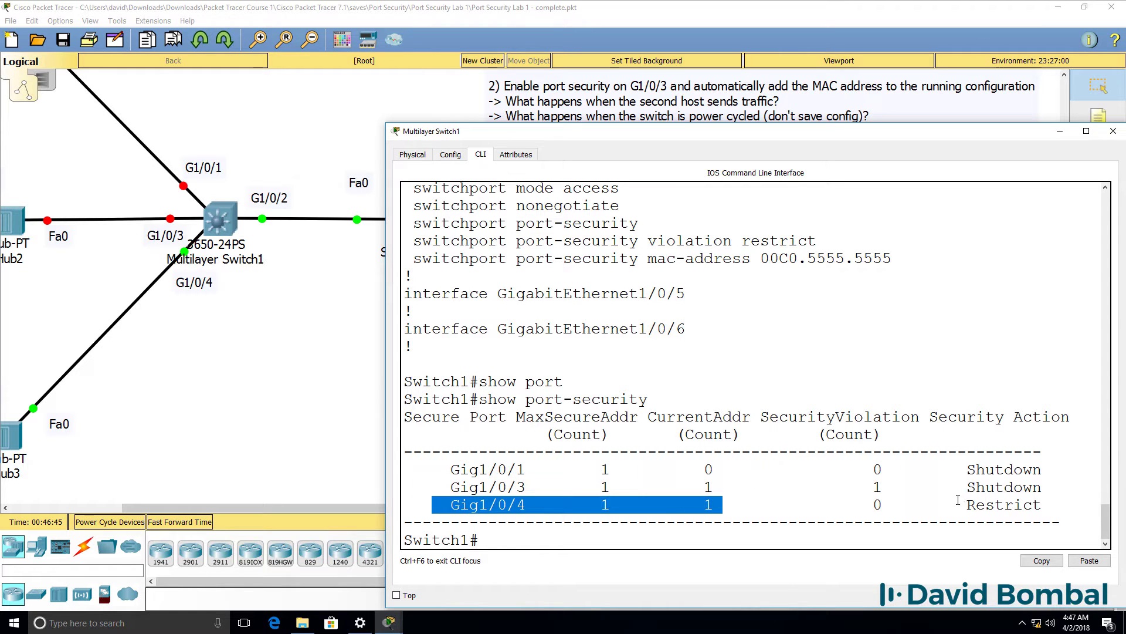
{"action": "left_click_drag", "start_coordinate": [959, 503], "coordinate": [1060, 504]}
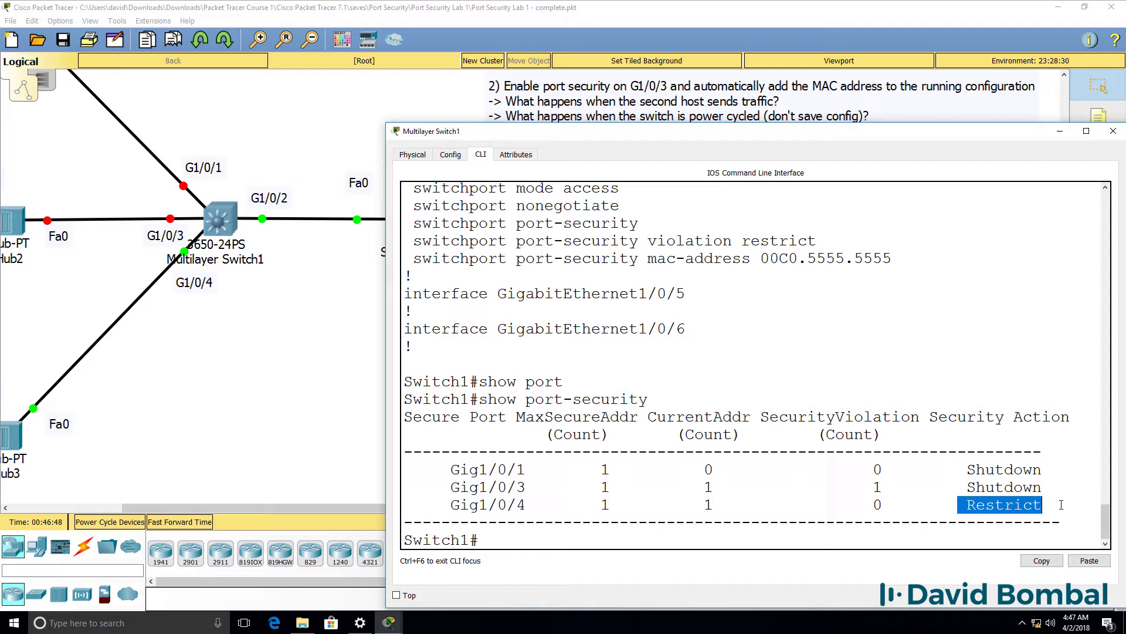
Run show port-security interface g1/0/4 and highlight the last source address line
{"action": "type", "text": "sh port"}
{"action": "key", "text": "Tab"}
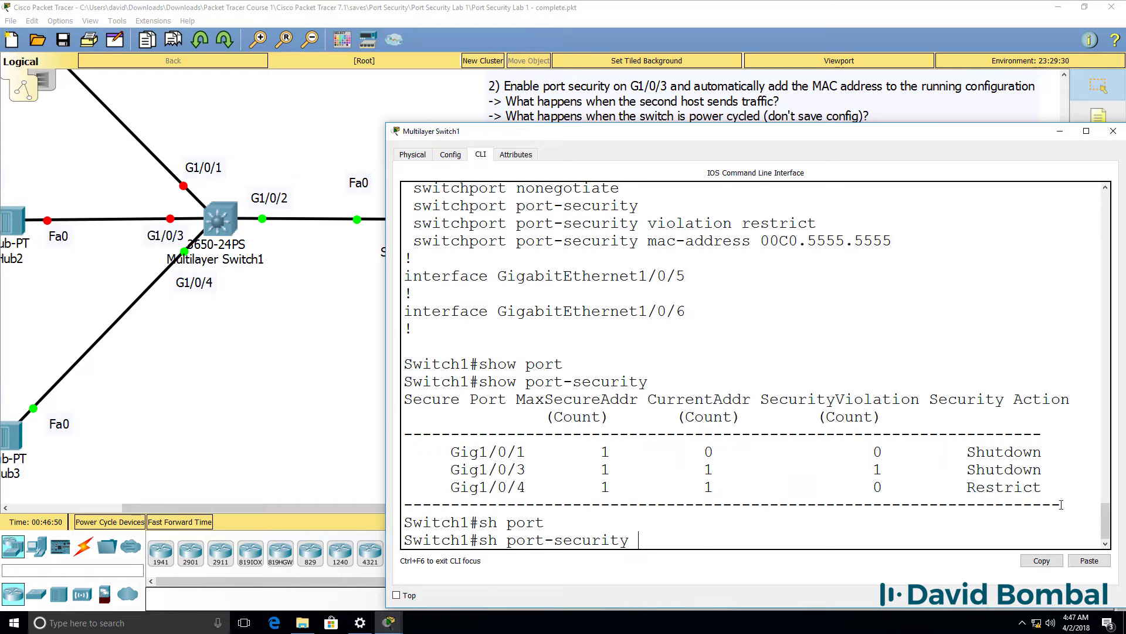
{"action": "type", "text": "in"}
{"action": "key", "text": "Tab"}
{"action": "type", "text": "g1/"}
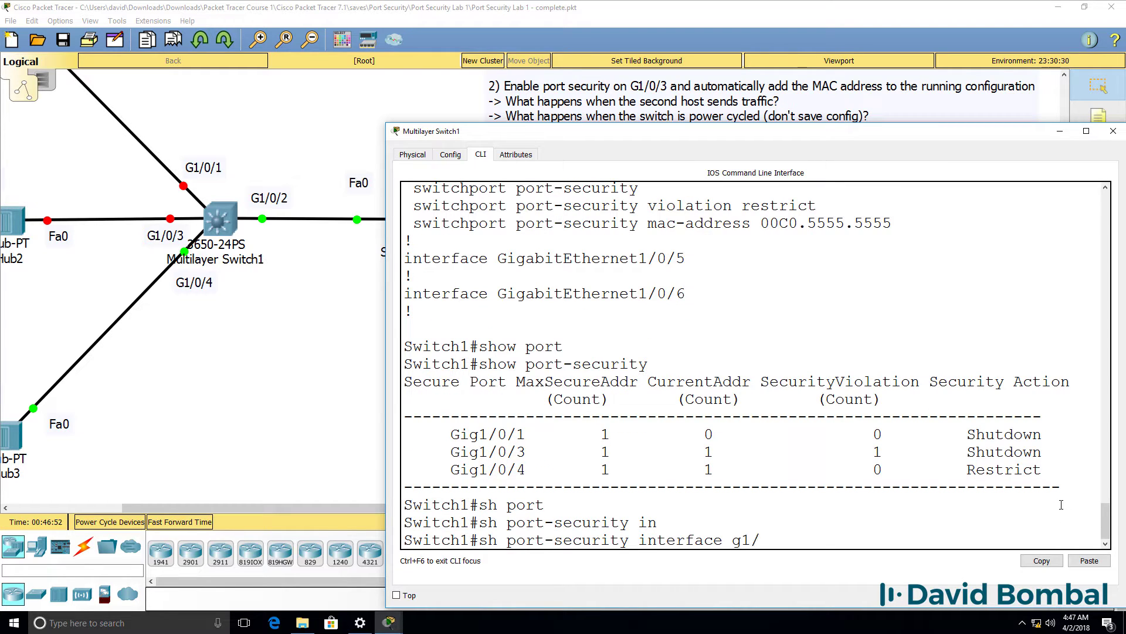
{"action": "type", "text": "0/4"}
{"action": "key", "text": "Return"}
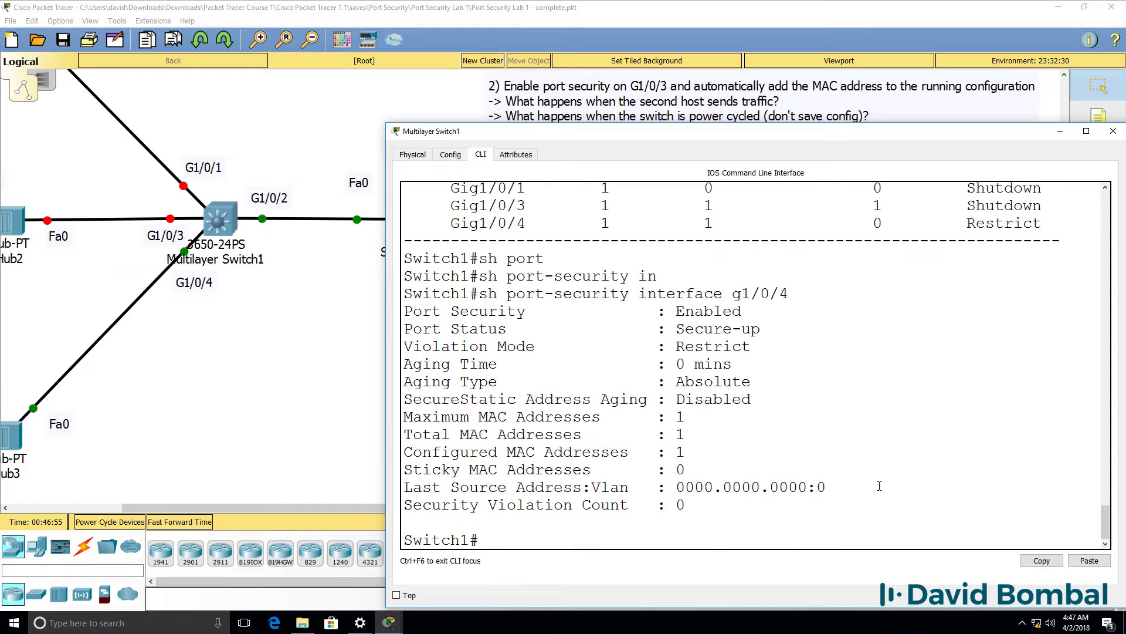
{"action": "left_click_drag", "start_coordinate": [945, 487], "coordinate": [406, 487]}
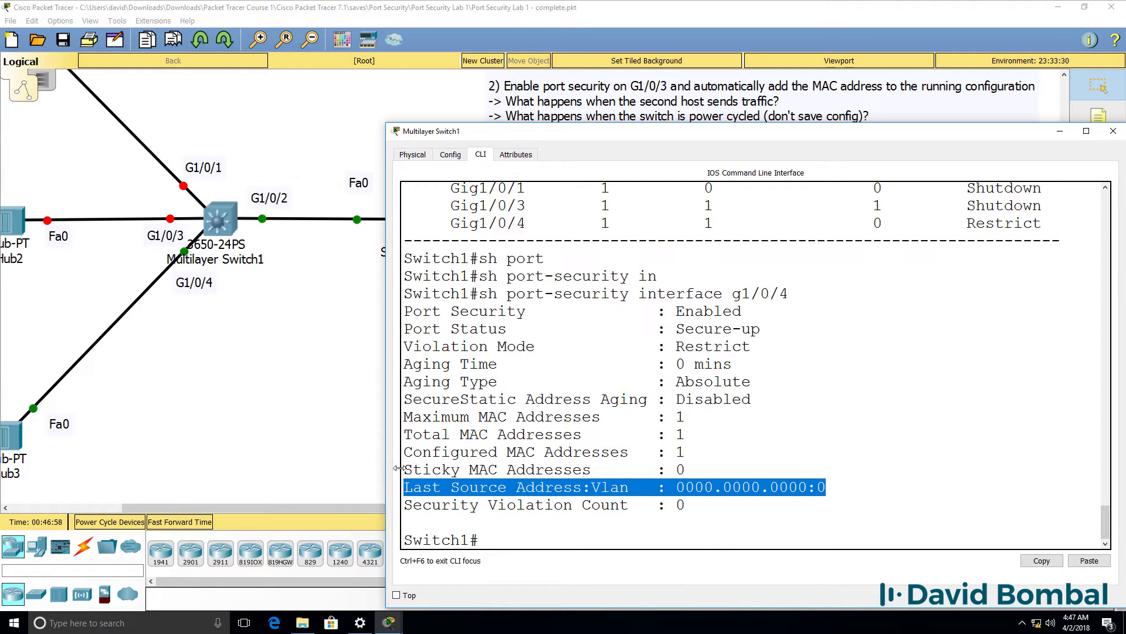
{"action": "left_click_drag", "start_coordinate": [175, 512], "coordinate": [103, 509]}
On PC6's command prompt run ipconfig /all, then ipconfig /renew
{"action": "left_click", "coordinate": [156, 477]}
{"action": "left_click", "coordinate": [416, 114]}
{"action": "left_click", "coordinate": [648, 165]}
{"action": "type", "text": "ipconfig /all"}
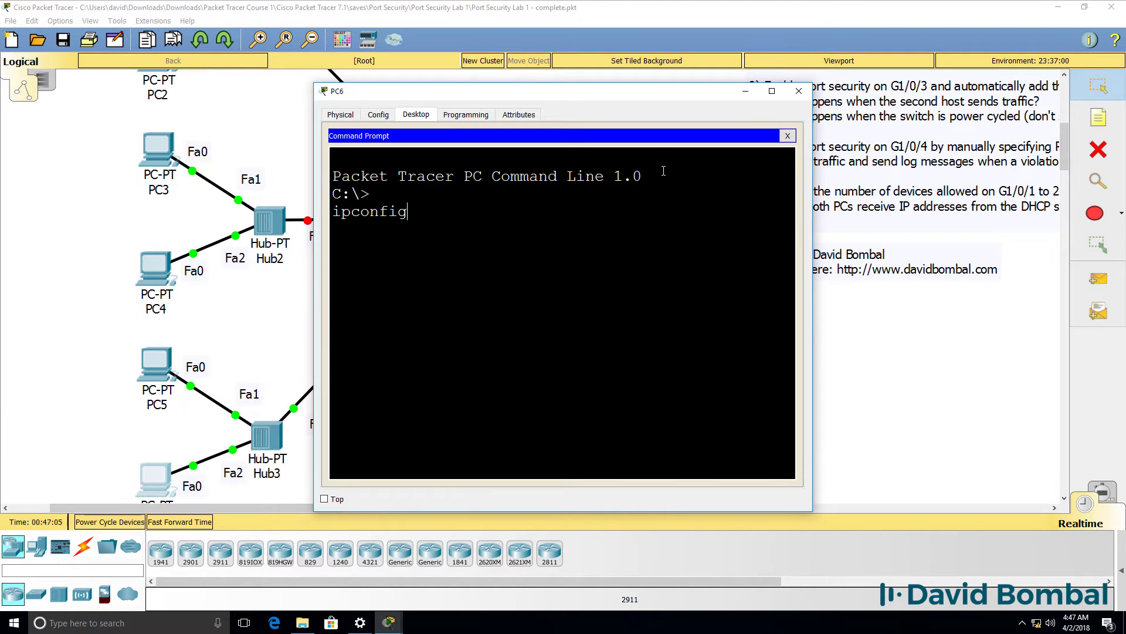
{"action": "key", "text": "Return"}
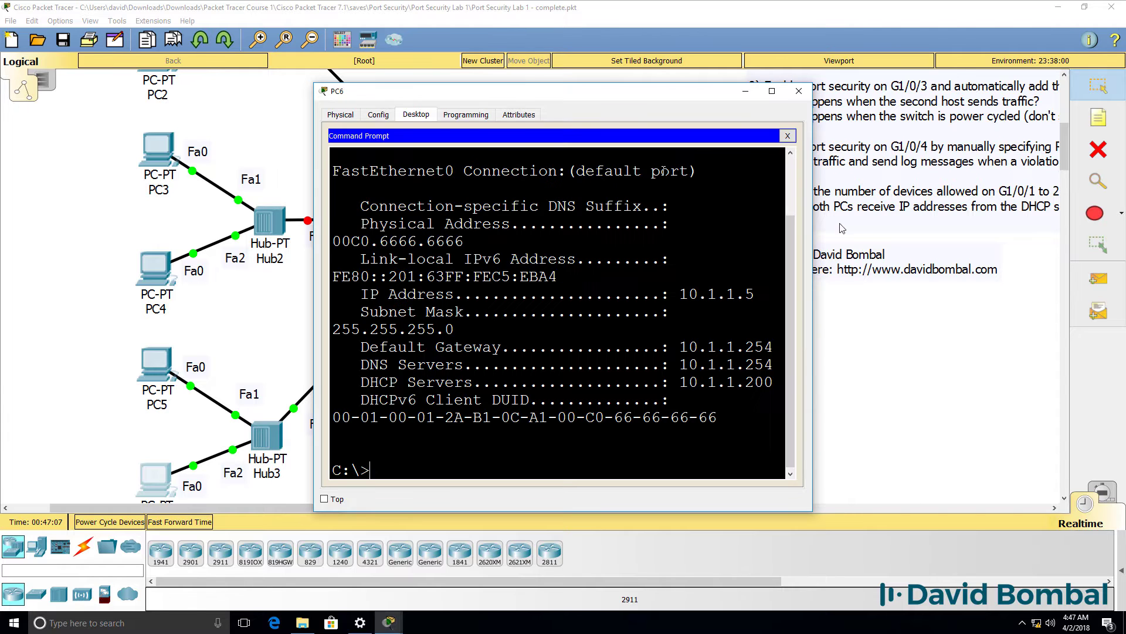
{"action": "key", "text": "Up"}
{"action": "key", "text": "BackSpace"}
{"action": "key", "text": "BackSpace"}
{"action": "key", "text": "BackSpace"}
{"action": "type", "text": "renew"}
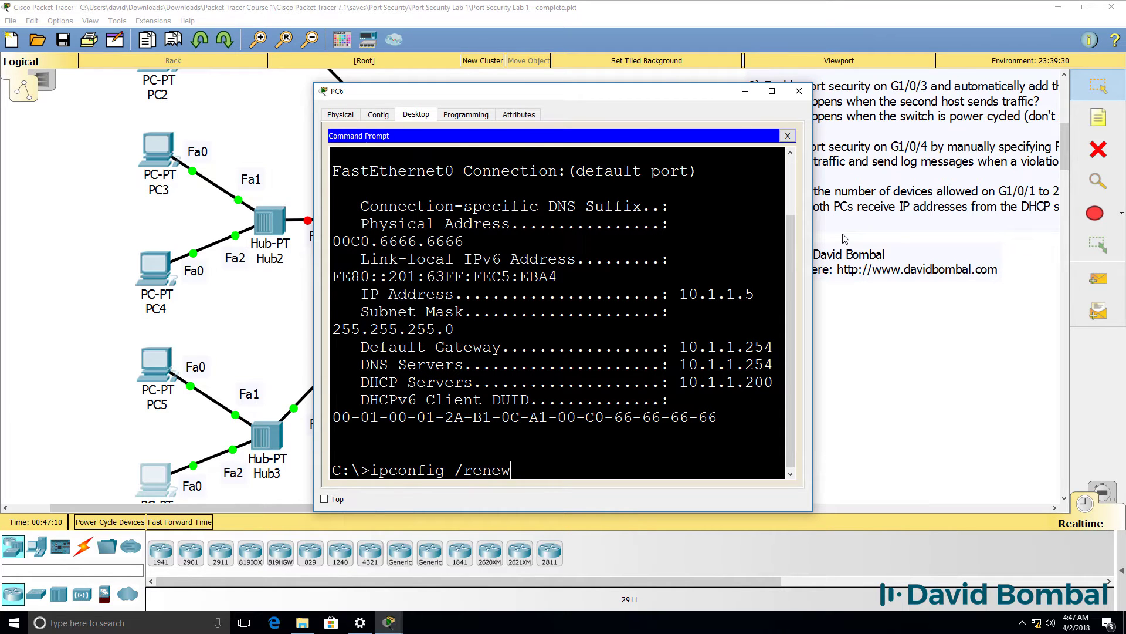
{"action": "key", "text": "Return"}
Rerun the G1/0/4 port-security check, highlighting 2 violations, last source 00C0.6666.6666, maximum 1
{"action": "mouse_move", "coordinate": [388, 622]}
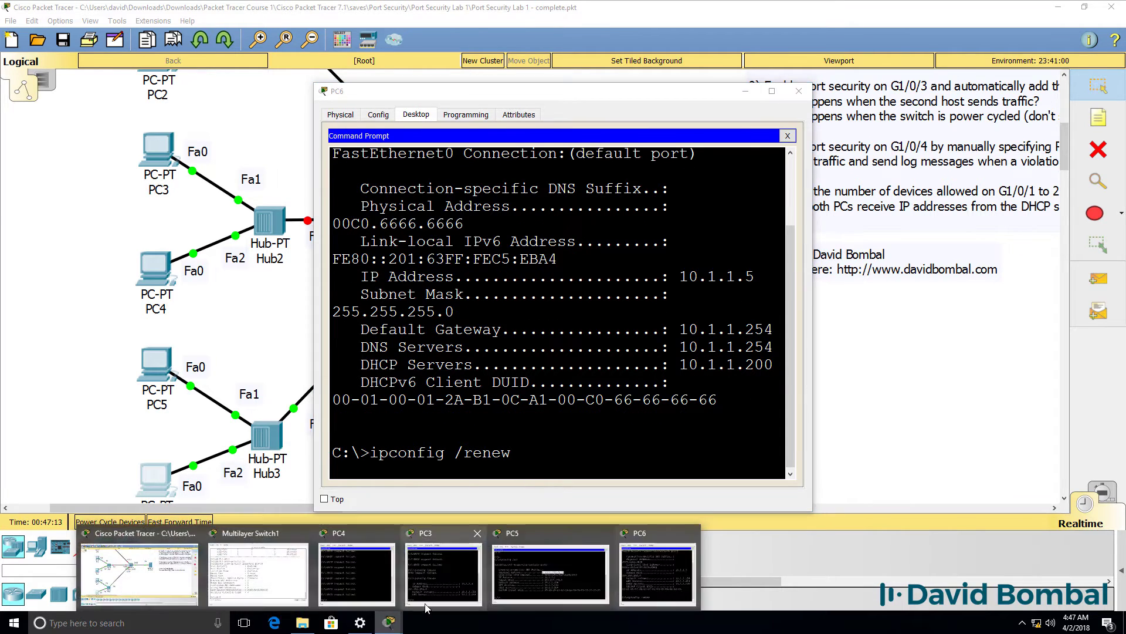
{"action": "left_click", "coordinate": [311, 574]}
{"action": "left_click", "coordinate": [744, 437]}
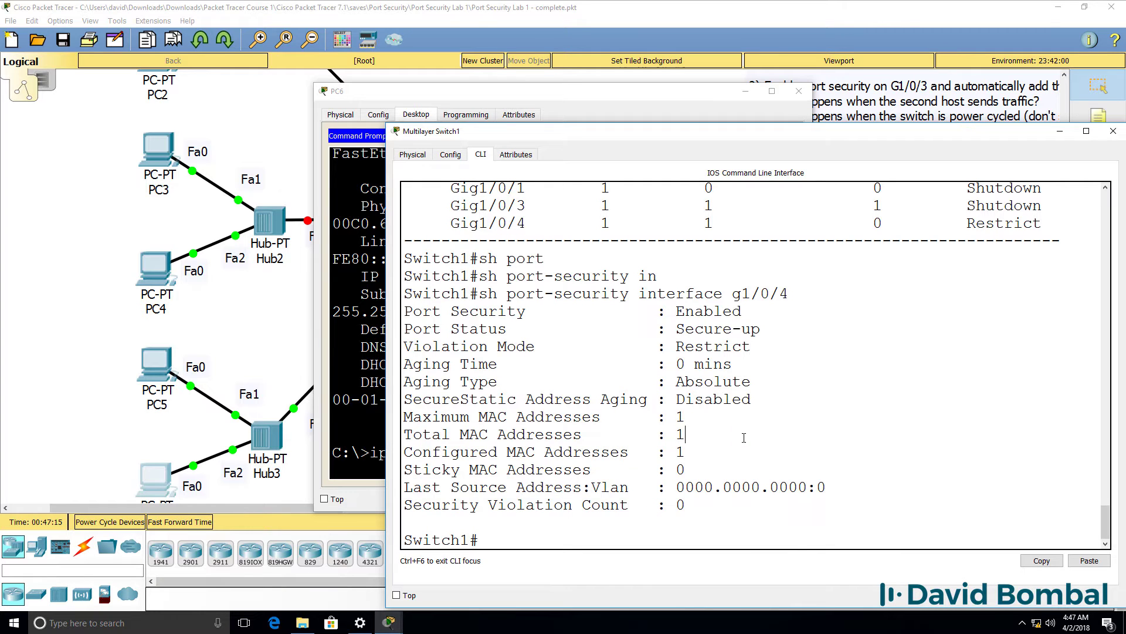
{"action": "key", "text": "Up"}
{"action": "key", "text": "Return"}
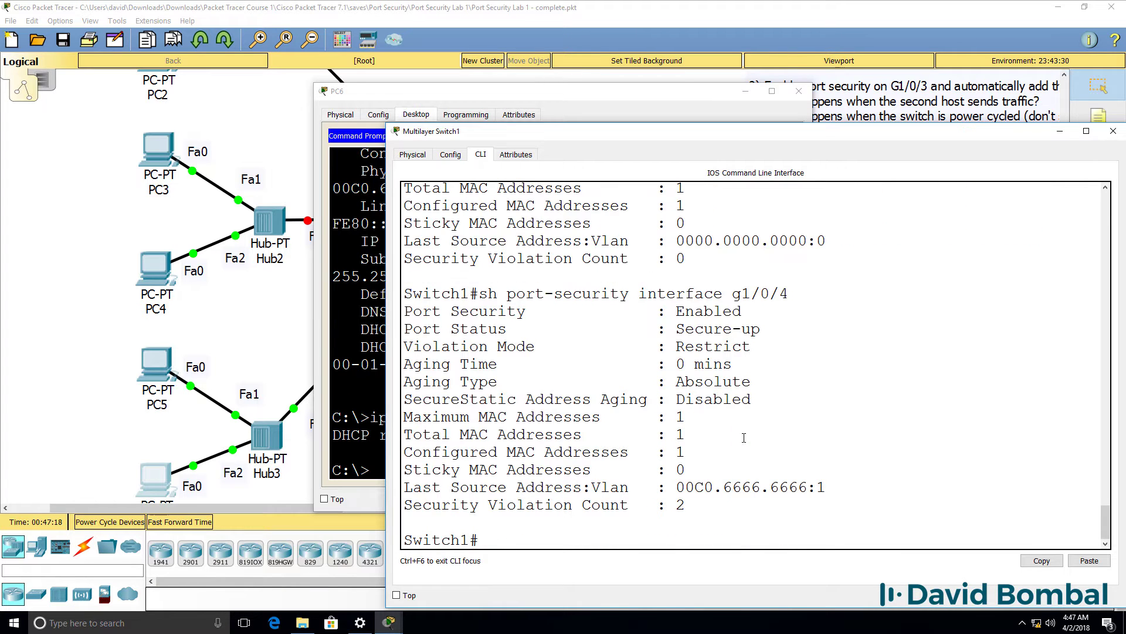
{"action": "left_click_drag", "start_coordinate": [790, 294], "coordinate": [454, 278]}
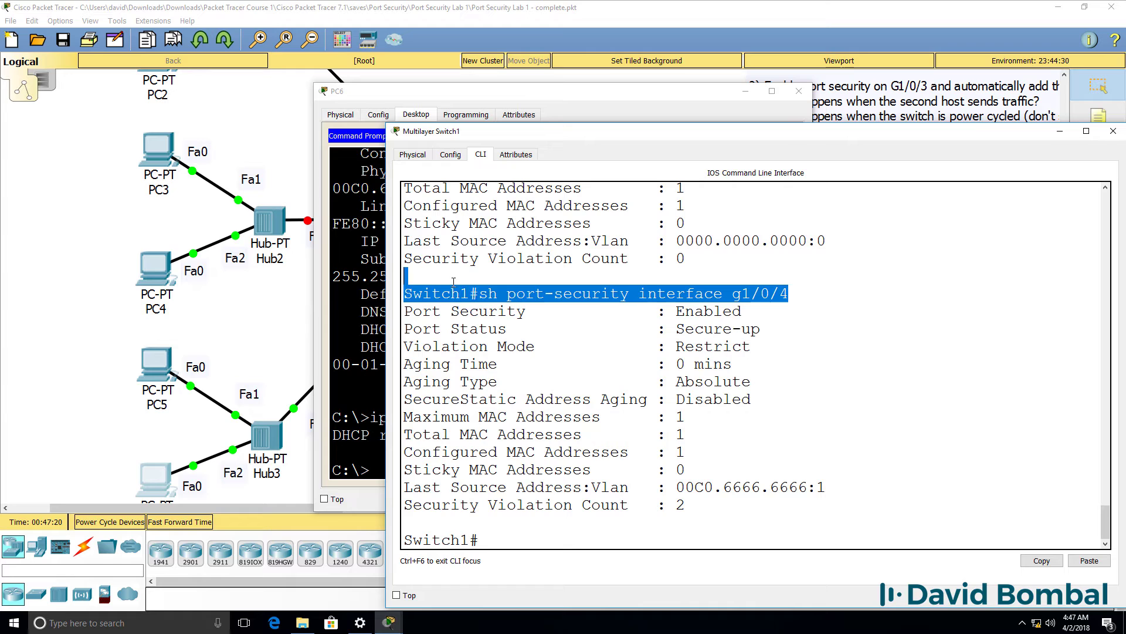
{"action": "left_click_drag", "start_coordinate": [826, 487], "coordinate": [386, 493]}
{"action": "left_click_drag", "start_coordinate": [685, 504], "coordinate": [248, 502]}
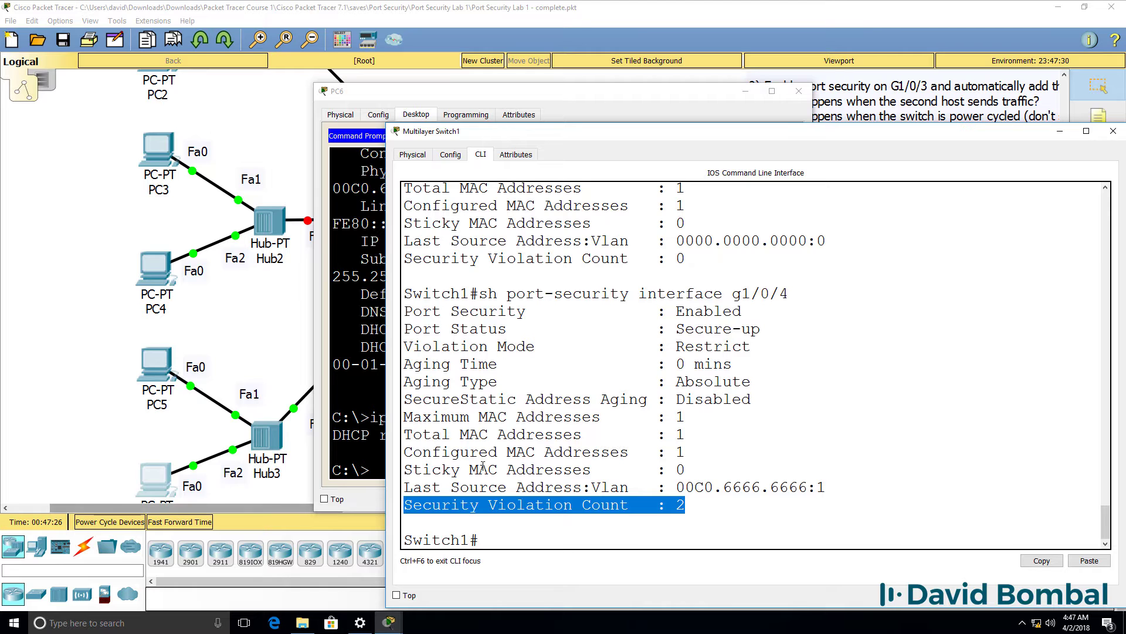
{"action": "left_click_drag", "start_coordinate": [704, 421], "coordinate": [404, 423]}
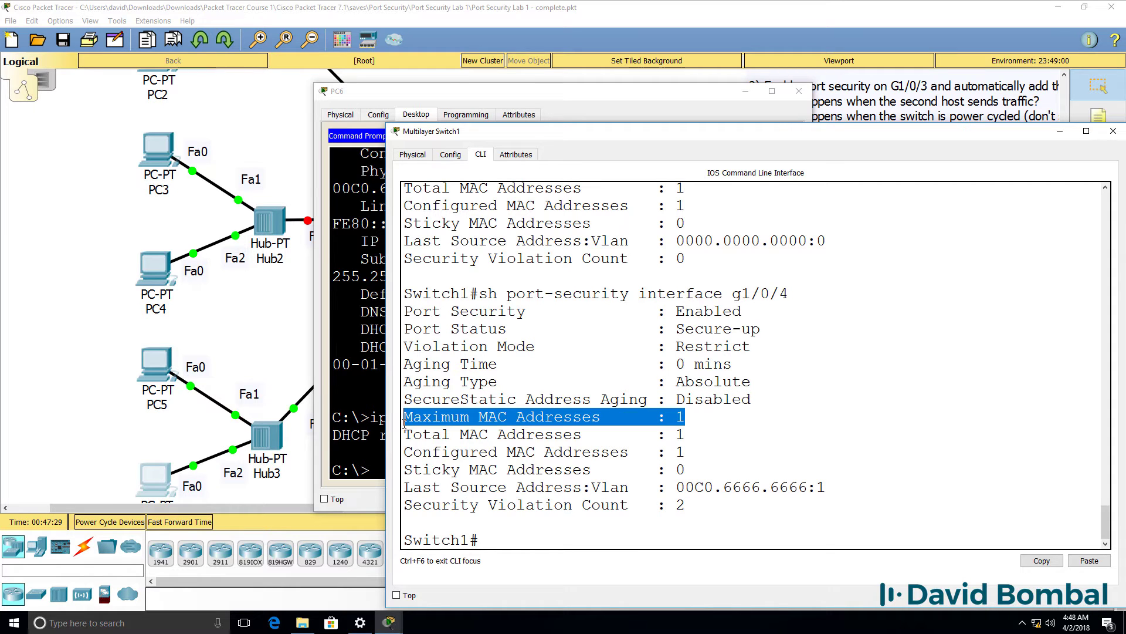
{"action": "left_click_drag", "start_coordinate": [686, 435], "coordinate": [399, 434]}
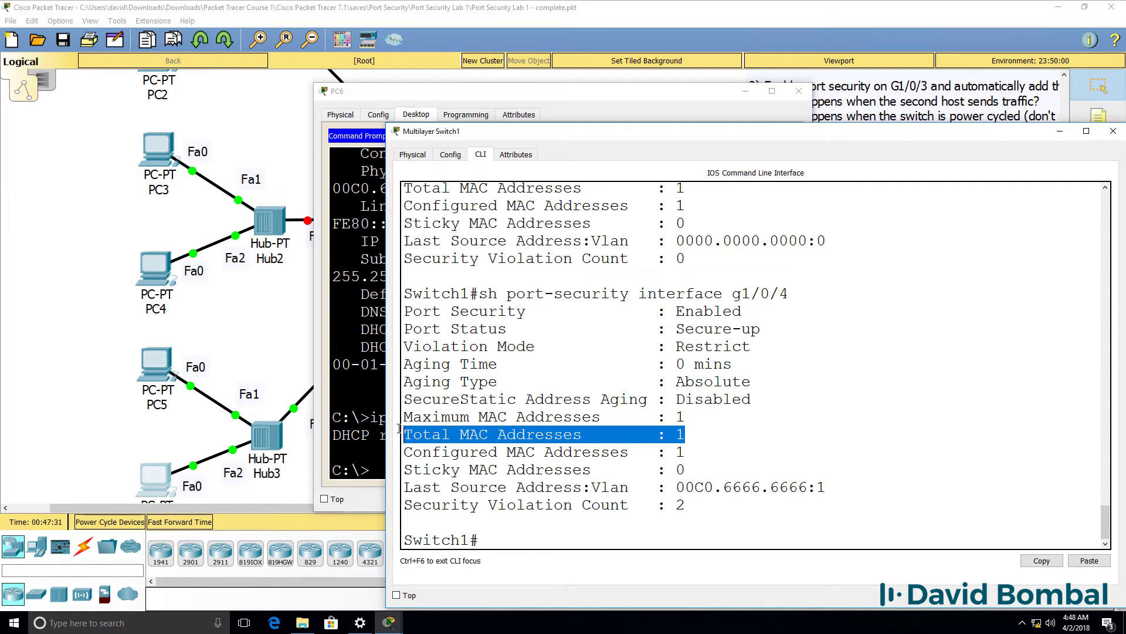
{"action": "left_click_drag", "start_coordinate": [698, 449], "coordinate": [329, 459]}
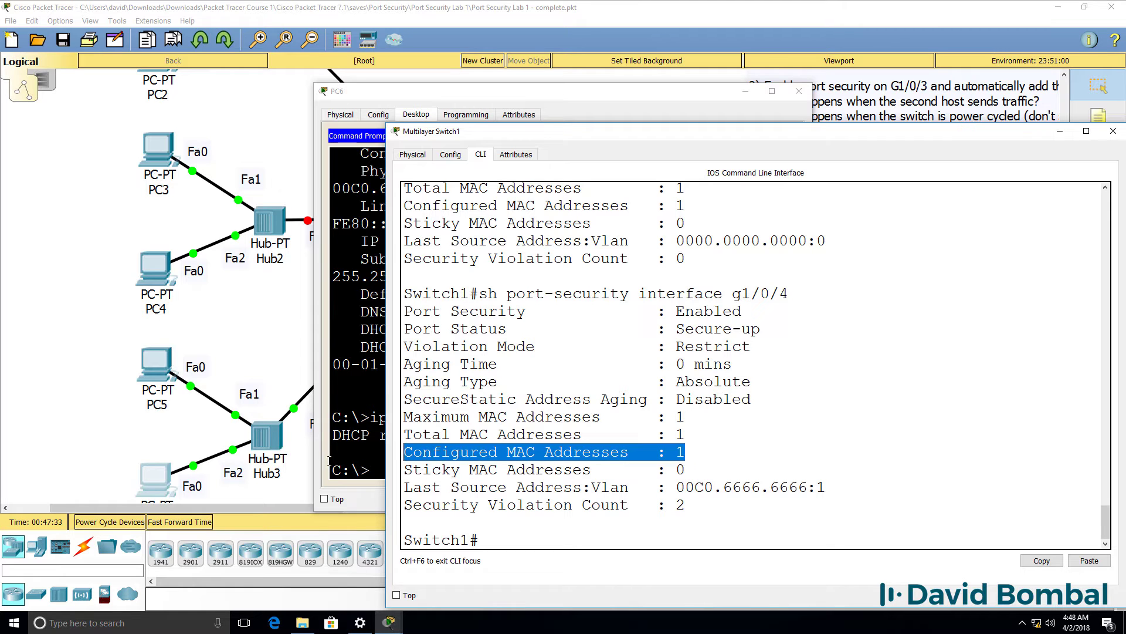
{"action": "left_click_drag", "start_coordinate": [752, 306], "coordinate": [333, 311]}
{"action": "left_click_drag", "start_coordinate": [769, 332], "coordinate": [404, 330]}
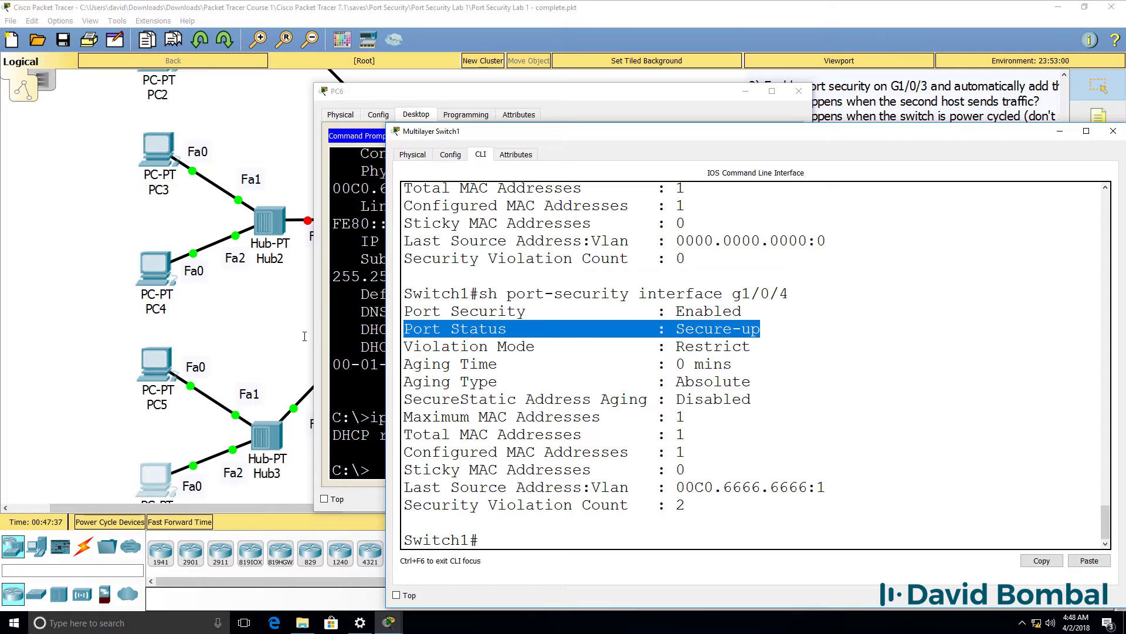
Bring PC6's command prompt forward, then return to the network topology
{"action": "left_click", "coordinate": [358, 328]}
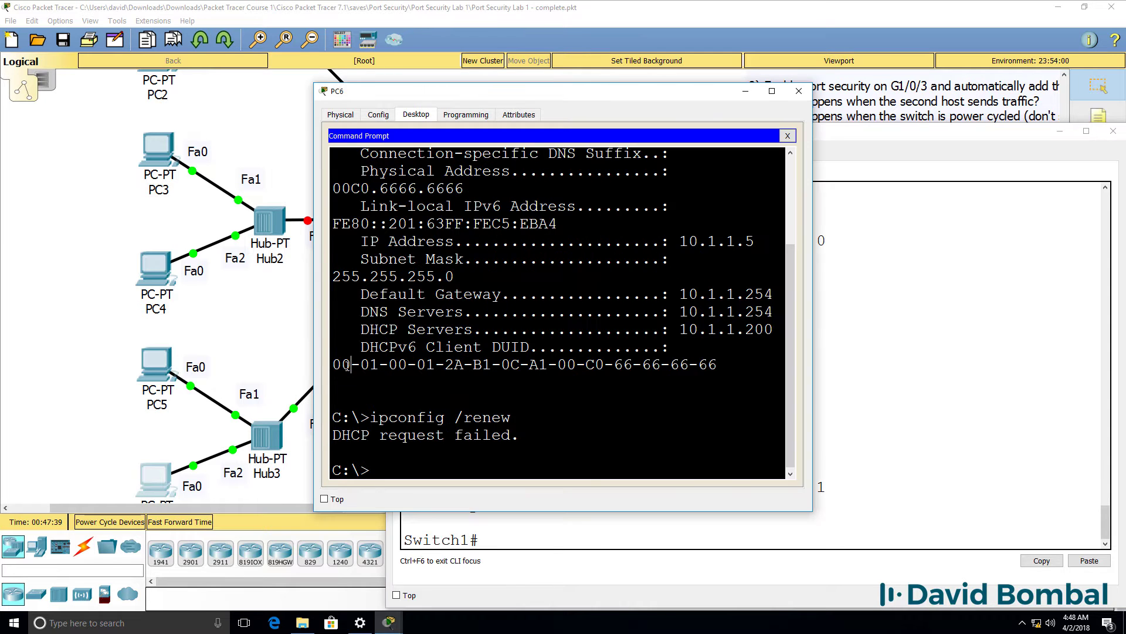
{"action": "key", "text": "Up"}
{"action": "left_click", "coordinate": [91, 332]}
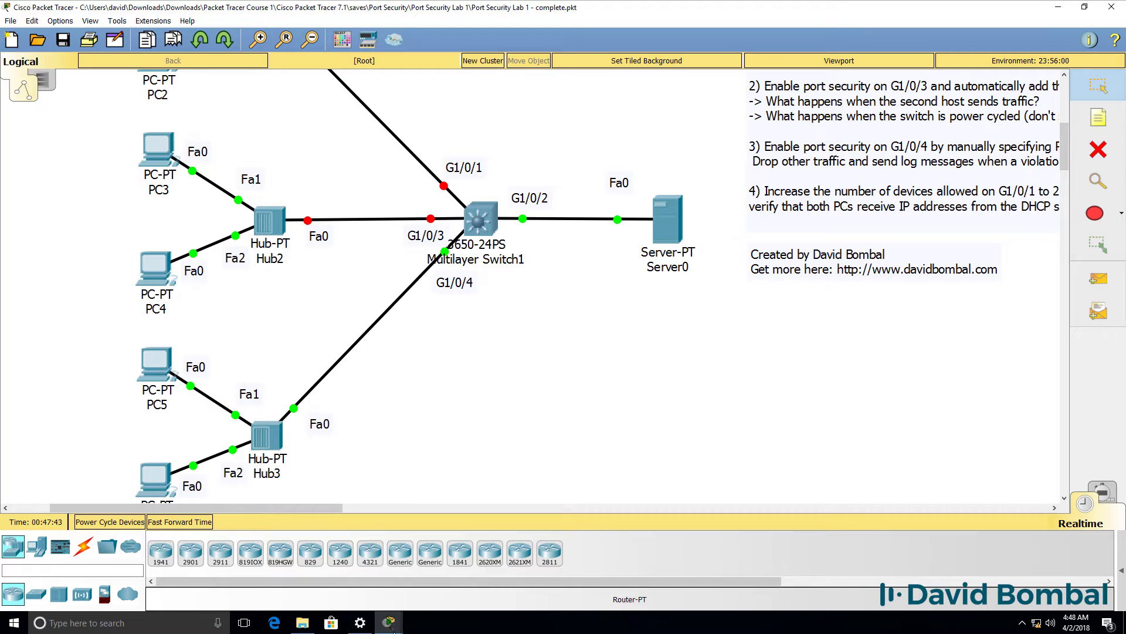
Recheck G1/0/4's port security and the summary, confirming 3 violations under Restrict mode
{"action": "mouse_move", "coordinate": [389, 622]}
{"action": "left_click", "coordinate": [269, 572]}
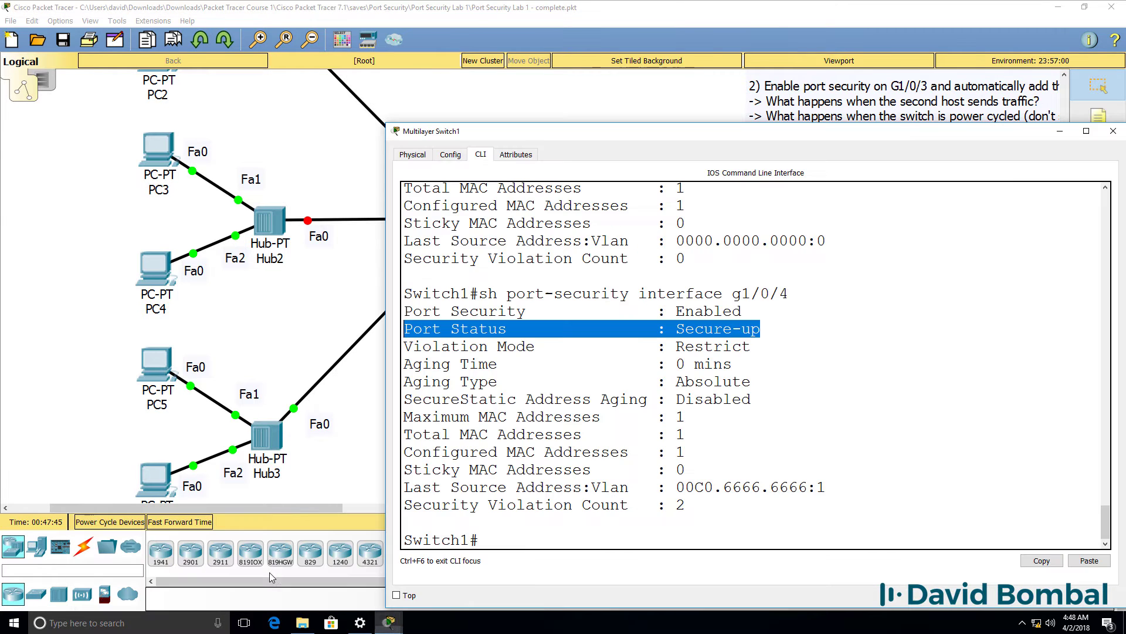
{"action": "key", "text": "Up"}
{"action": "key", "text": "Return"}
{"action": "left_click_drag", "start_coordinate": [685, 506], "coordinate": [372, 503]}
{"action": "key", "text": "Up"}
{"action": "key", "text": "Up"}
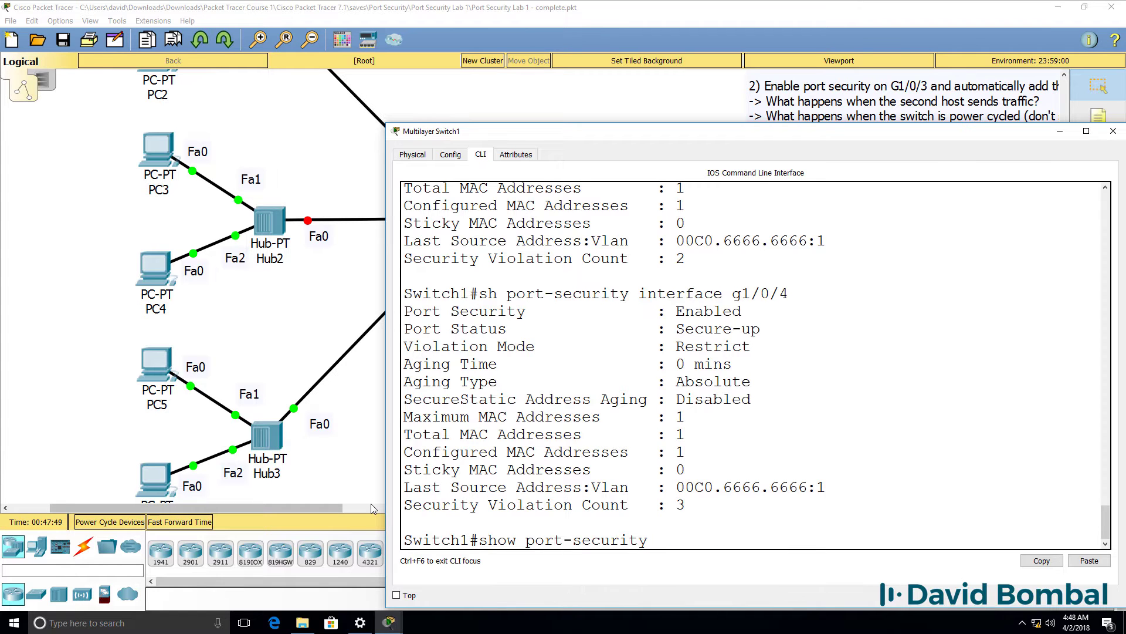
{"action": "key", "text": "Return"}
{"action": "left_click_drag", "start_coordinate": [854, 506], "coordinate": [1034, 506]}
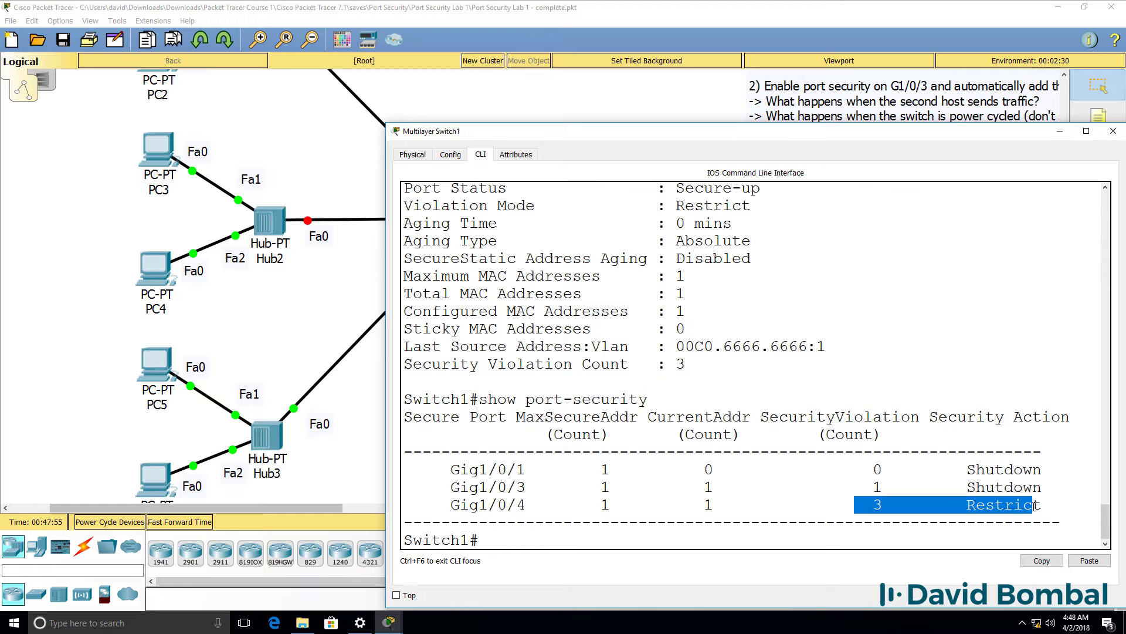
{"action": "key", "text": "Up"}
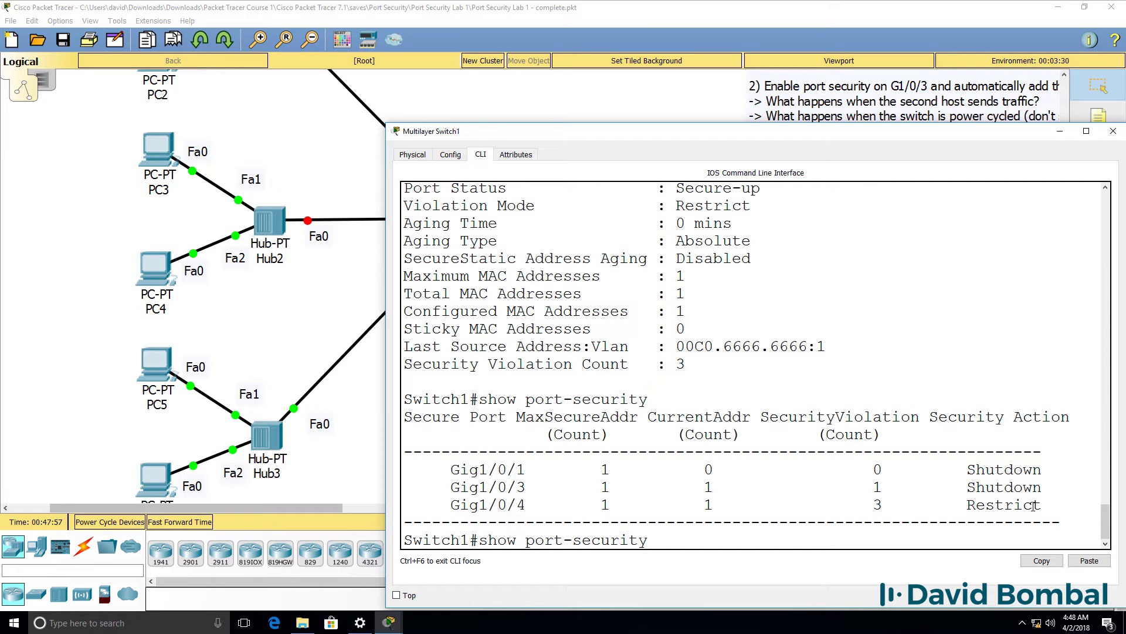
{"action": "key", "text": "Up"}
{"action": "key", "text": "Return"}
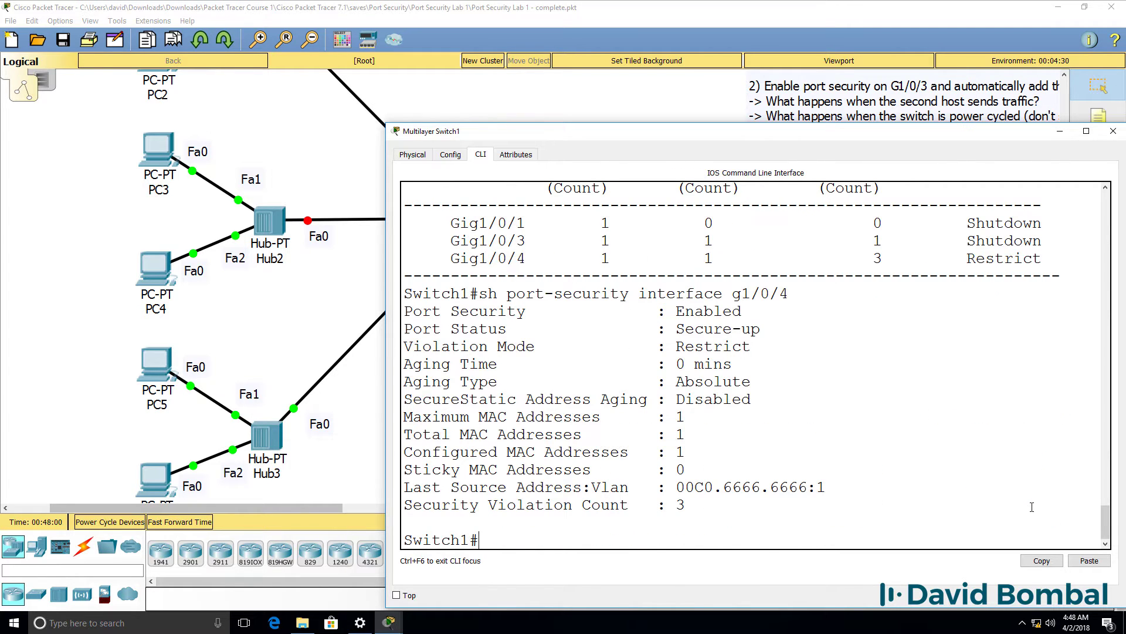
Show the secure MAC table: 00C0.5555.5555 SecureConfigured on G1/0/4, SecureSticky on G1/0/3
{"action": "key", "text": "Up"}
{"action": "key", "text": "BackSpace"}
{"action": "key", "text": "BackSpace"}
{"action": "key", "text": "BackSpace"}
{"action": "key", "text": "BackSpace"}
{"action": "key", "text": "BackSpace"}
{"action": "key", "text": "BackSpace"}
{"action": "key", "text": "BackSpace"}
{"action": "key", "text": "BackSpace"}
{"action": "key", "text": "BackSpace"}
{"action": "key", "text": "BackSpace"}
{"action": "key", "text": "BackSpace"}
{"action": "key", "text": "BackSpace"}
{"action": "key", "text": "BackSpace"}
{"action": "key", "text": "BackSpace"}
{"action": "key", "text": "BackSpace"}
{"action": "key", "text": "BackSpace"}
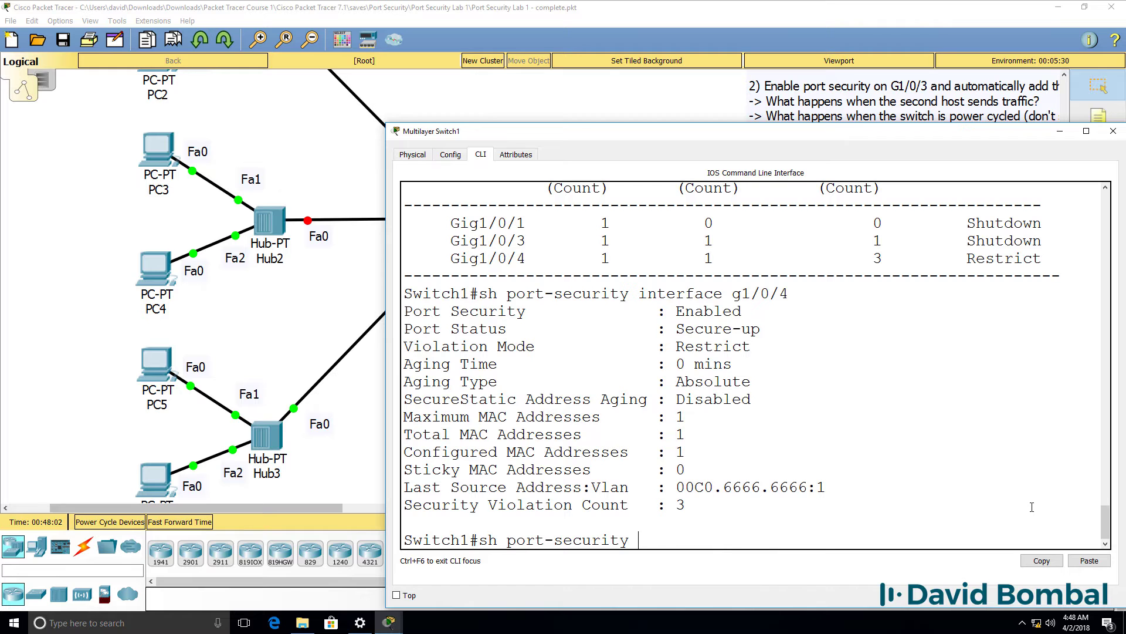
{"action": "type", "text": "?ad"}
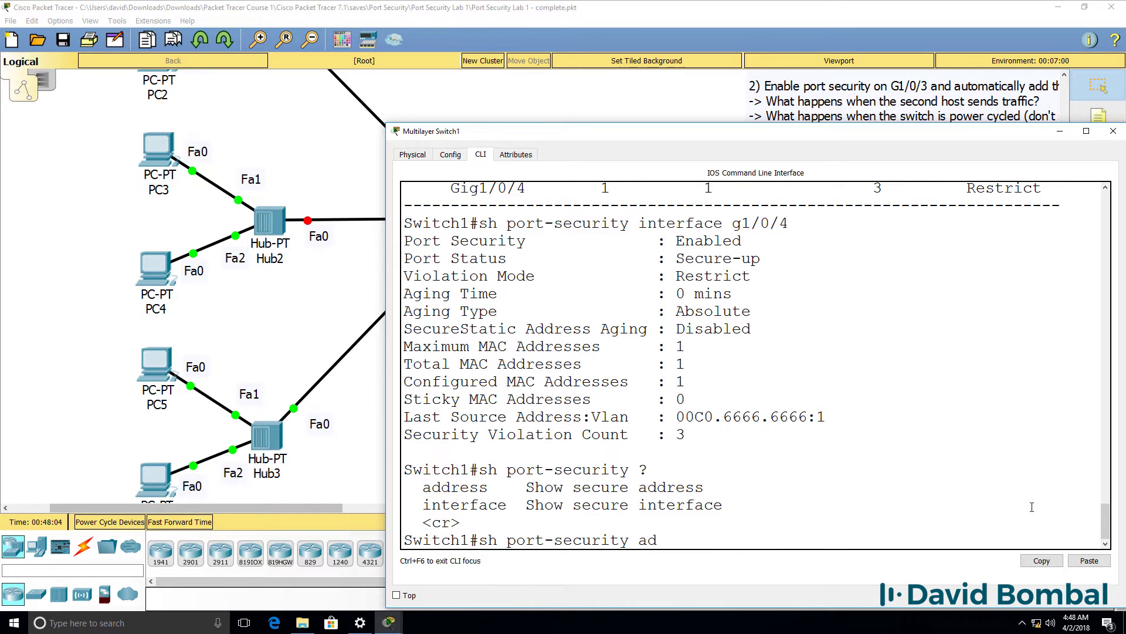
{"action": "key", "text": "Tab"}
{"action": "key", "text": "Return"}
{"action": "left_click_drag", "start_coordinate": [589, 449], "coordinate": [404, 451]}
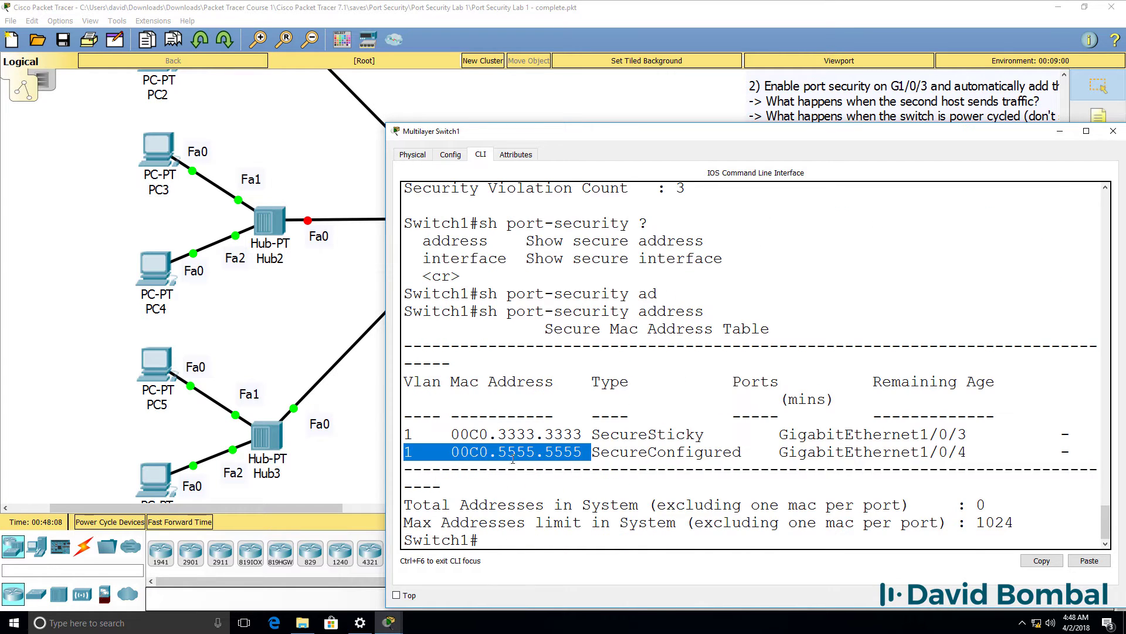
{"action": "left_click_drag", "start_coordinate": [967, 455], "coordinate": [453, 437]}
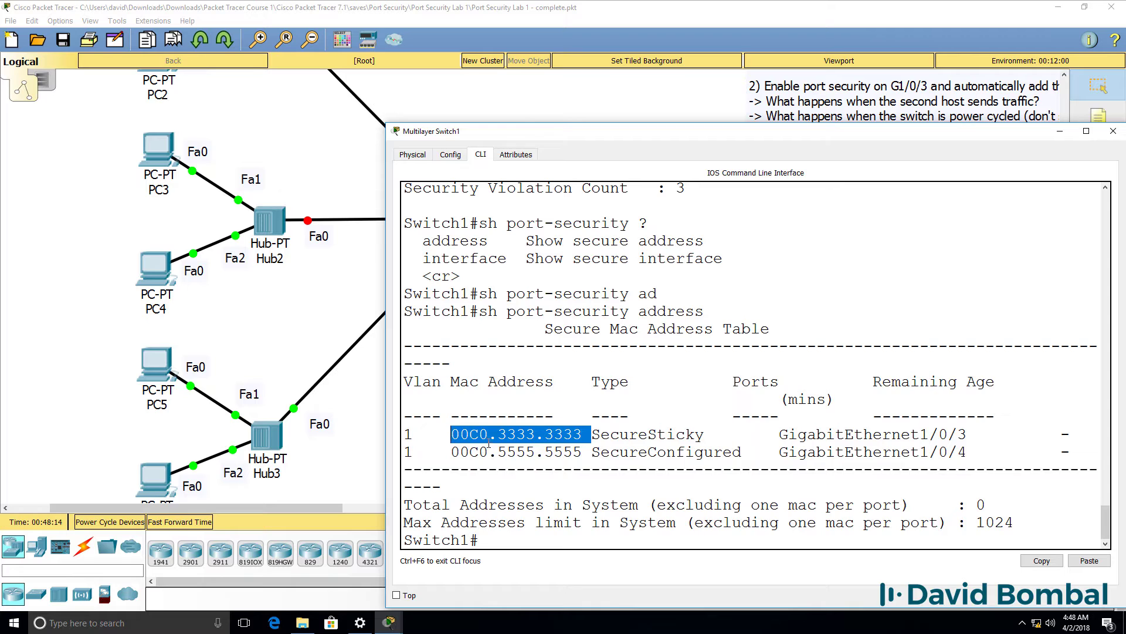
{"action": "left_click", "coordinate": [648, 435]}
{"action": "left_click_drag", "start_coordinate": [594, 436], "coordinate": [711, 436]}
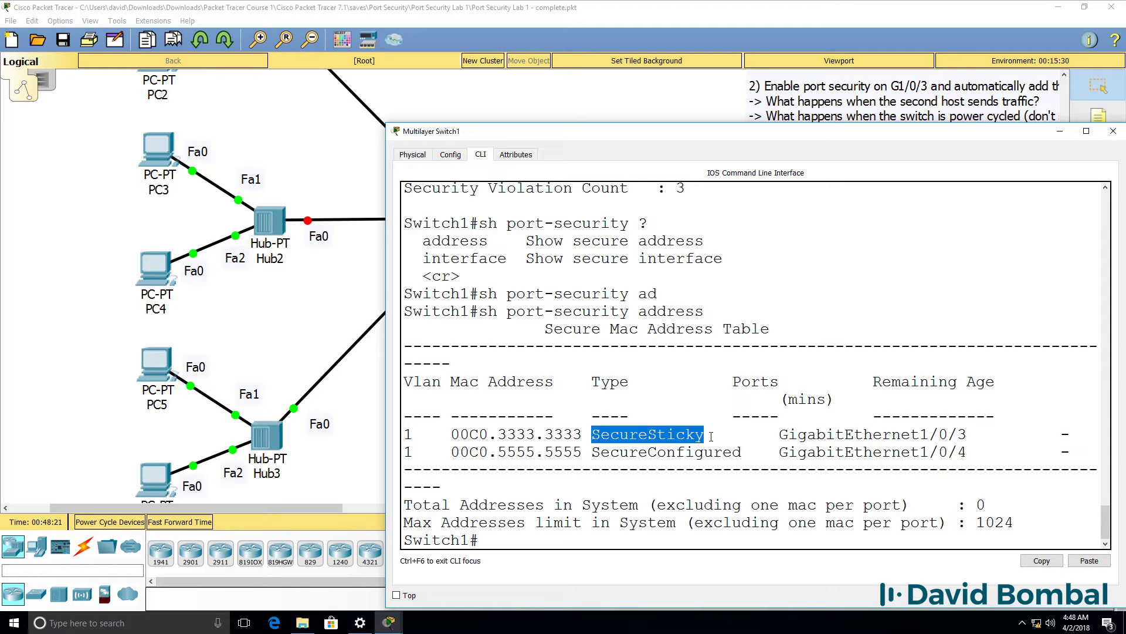
Check 'sh run' for G1/0/3's sticky MAC and G1/0/4's configured MAC with violation restrict
{"action": "type", "text": "sh run"}
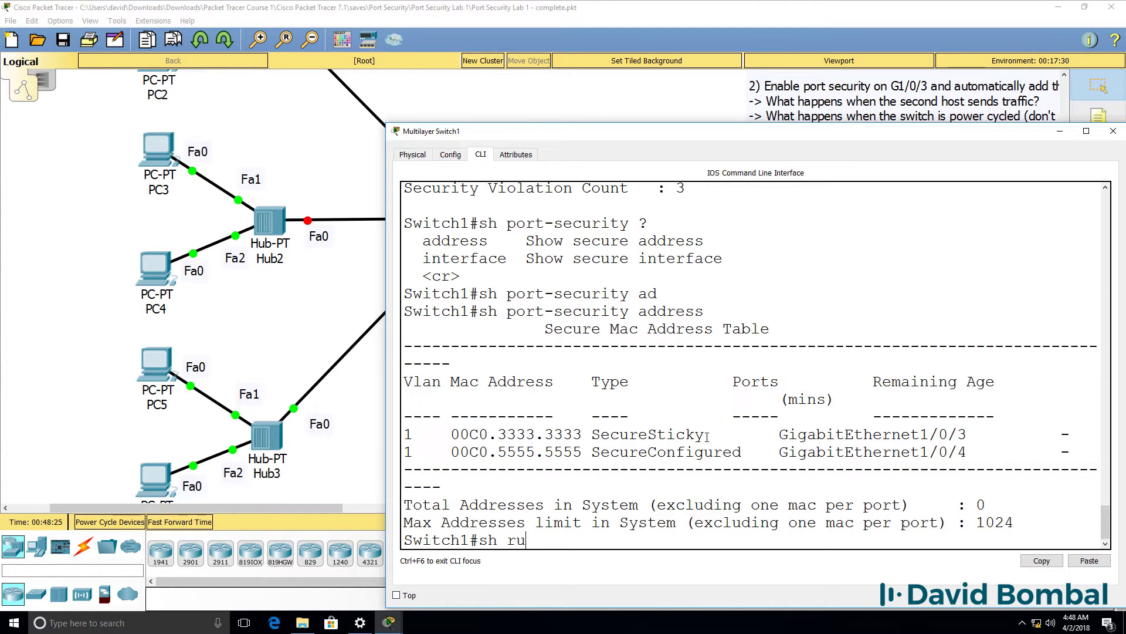
{"action": "key", "text": "Return"}
{"action": "key", "text": "space"}
{"action": "key", "text": "space"}
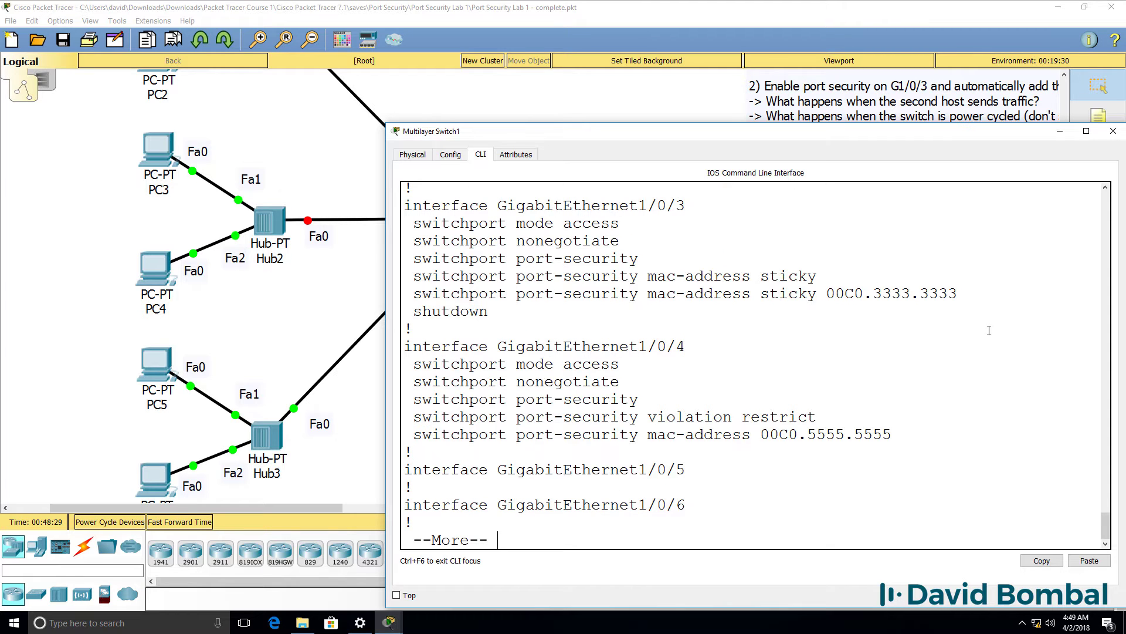
{"action": "left_click_drag", "start_coordinate": [964, 301], "coordinate": [413, 277]}
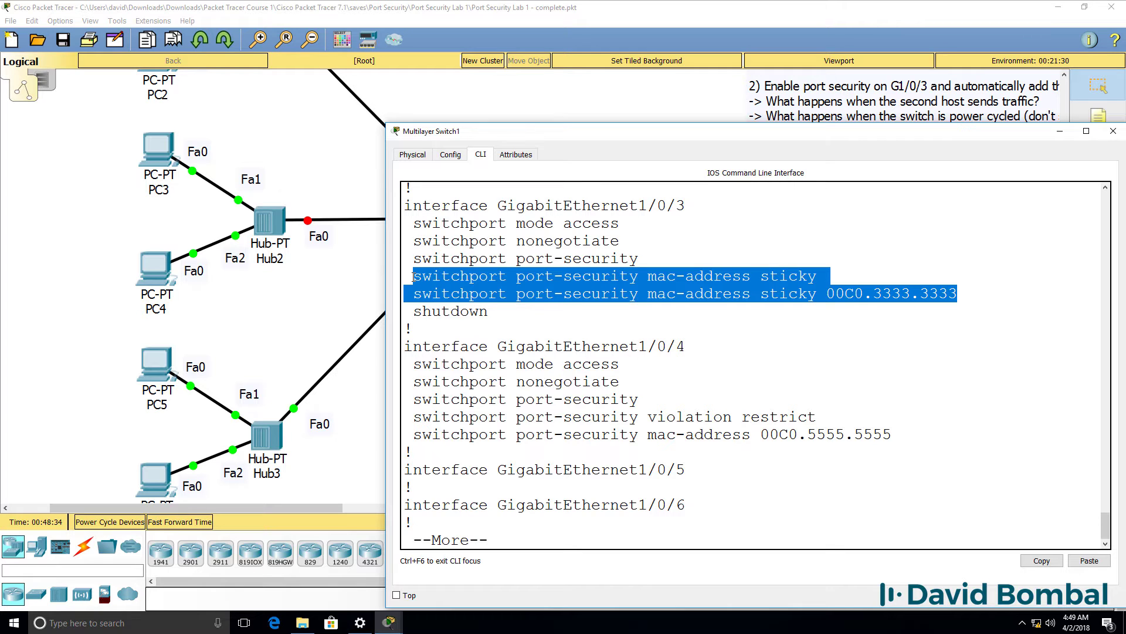
{"action": "left_click_drag", "start_coordinate": [922, 442], "coordinate": [396, 429]}
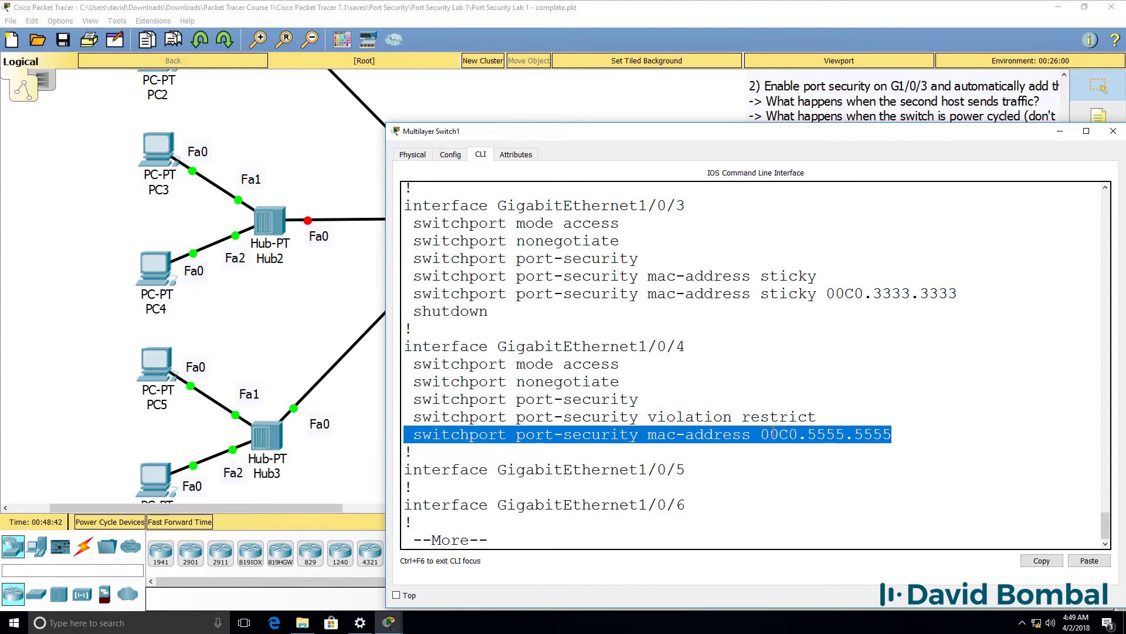
{"action": "left_click_drag", "start_coordinate": [825, 416], "coordinate": [297, 418]}
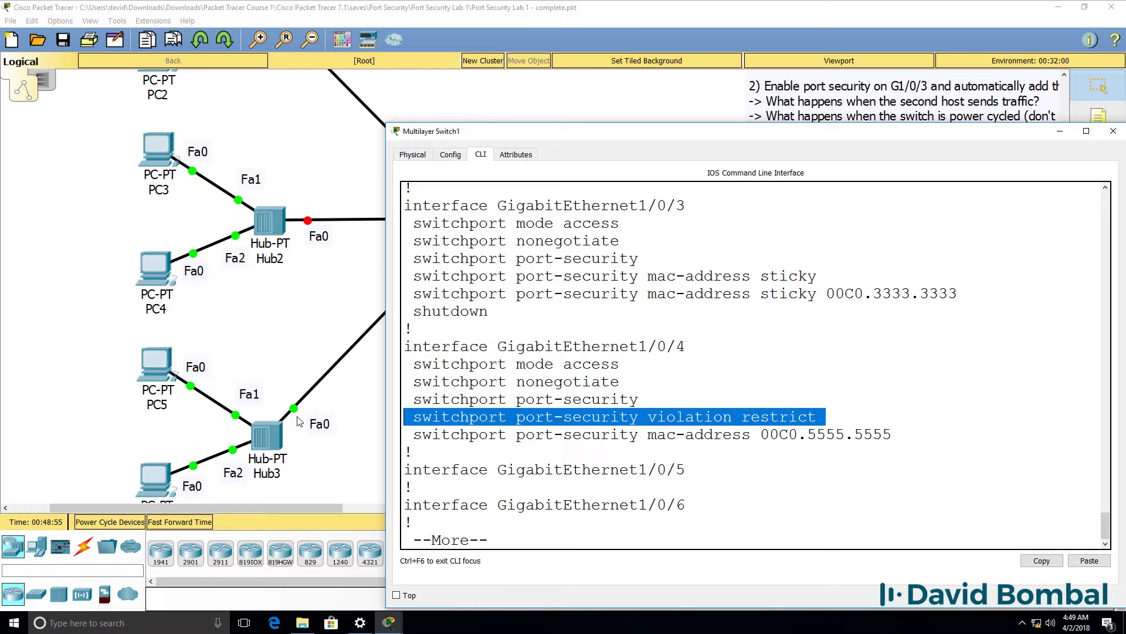
{"action": "key", "text": "q"}
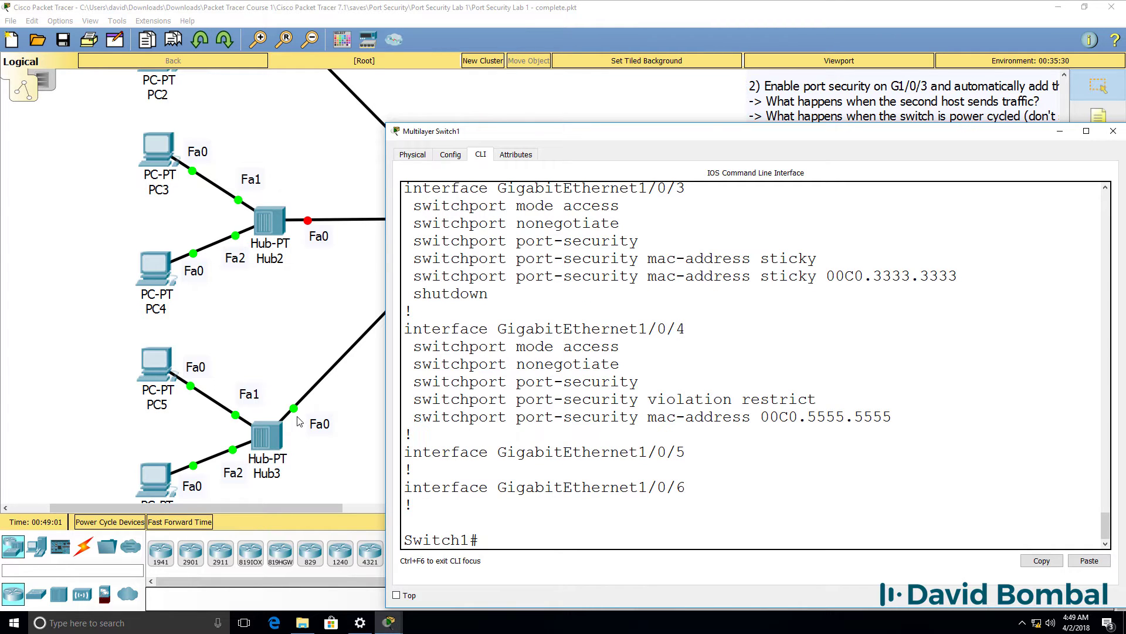
Display the running configuration again, then go back to the network topology
{"action": "type", "text": "sh run"}
{"action": "key", "text": "Return"}
{"action": "key", "text": "space"}
{"action": "key", "text": "space"}
{"action": "scroll", "coordinate": [299, 421], "scroll_direction": "up", "scroll_amount": 3}
{"action": "scroll", "coordinate": [657, 379], "scroll_direction": "up", "scroll_amount": 2}
{"action": "scroll", "coordinate": [657, 379], "scroll_direction": "up", "scroll_amount": 2}
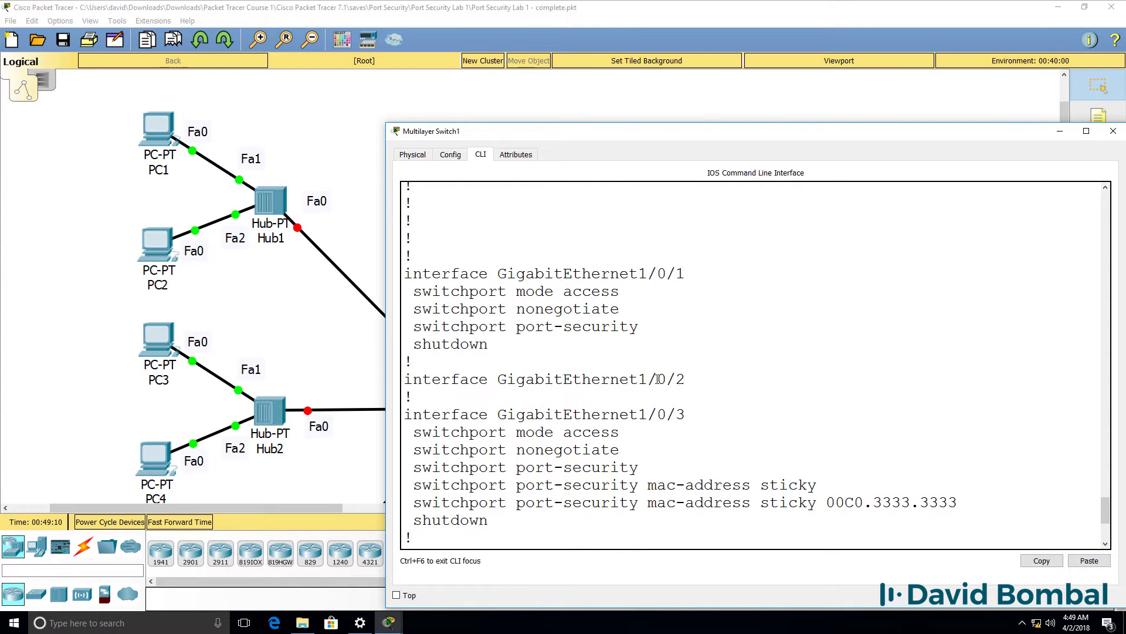
{"action": "left_click", "coordinate": [749, 19]}
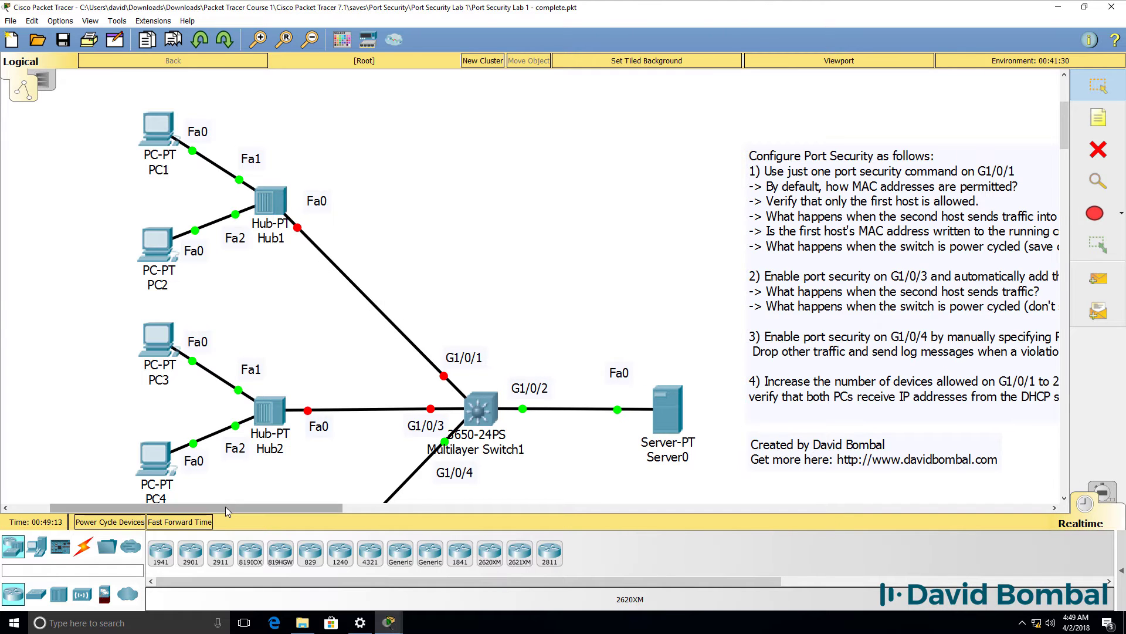
Reopen Switch1's command line and display the running configuration
{"action": "left_click_drag", "start_coordinate": [225, 505], "coordinate": [310, 506]}
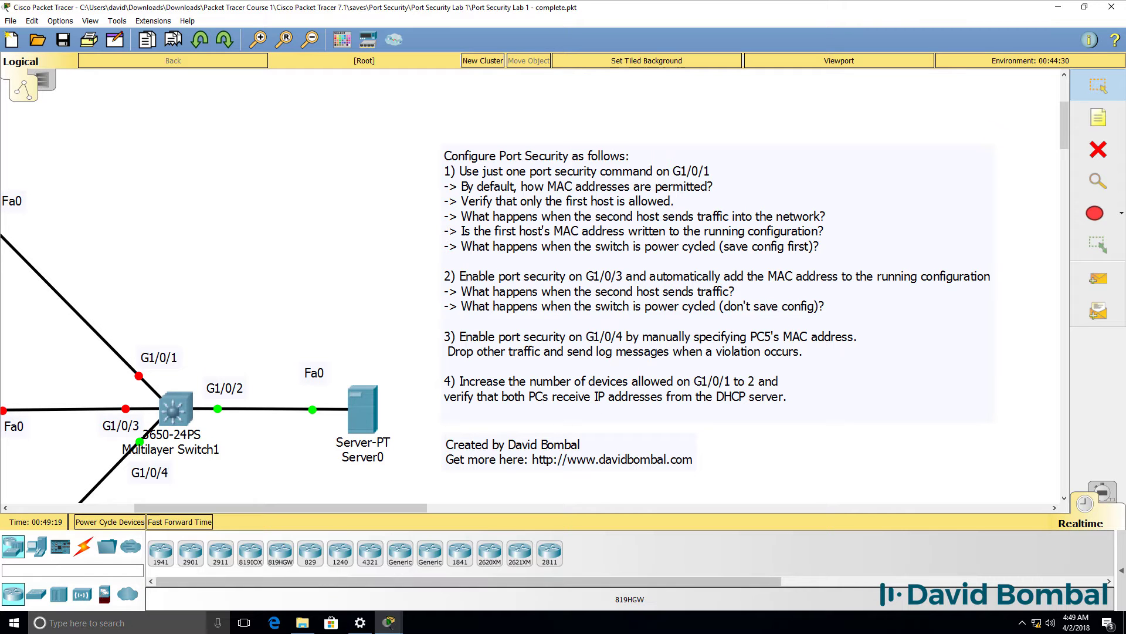
{"action": "left_click", "coordinate": [388, 622]}
{"action": "scroll", "coordinate": [529, 422], "scroll_direction": "down", "scroll_amount": 5}
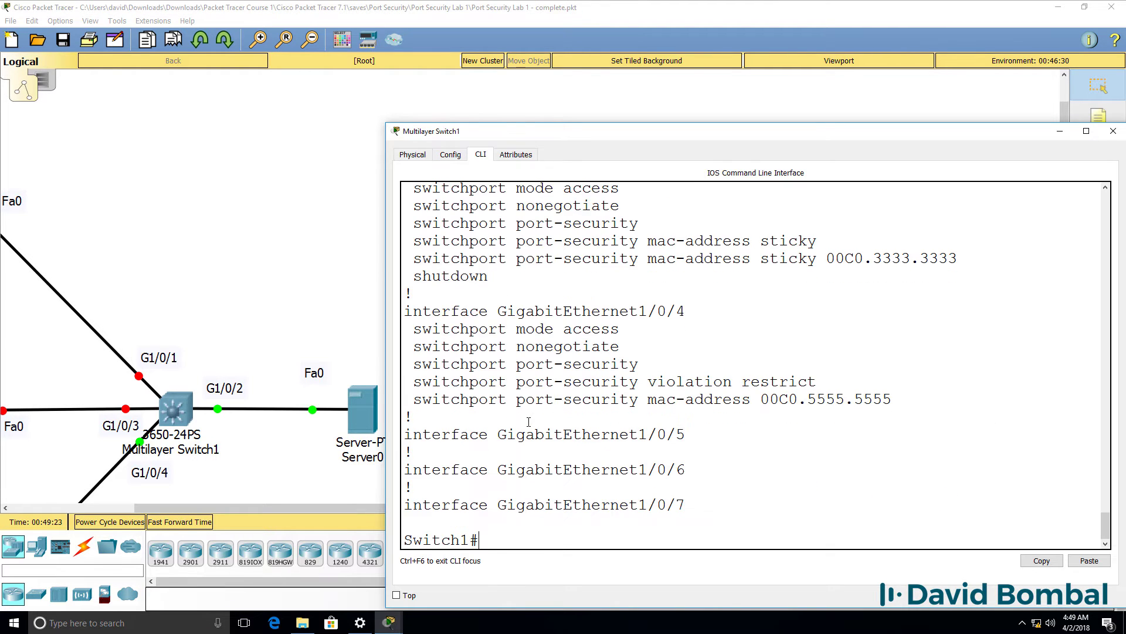
{"action": "type", "text": "sh run"}
{"action": "key", "text": "Return"}
{"action": "key", "text": "Return"}
{"action": "key", "text": "Return"}
{"action": "key", "text": "Return"}
{"action": "key", "text": "Return"}
{"action": "key", "text": "Return"}
{"action": "key", "text": "Return"}
{"action": "key", "text": "Return"}
{"action": "key", "text": "Return"}
{"action": "key", "text": "Return"}
{"action": "key", "text": "Return"}
{"action": "key", "text": "Return"}
{"action": "key", "text": "Return"}
{"action": "key", "text": "Return"}
{"action": "key", "text": "Return"}
{"action": "key", "text": "Return"}
{"action": "key", "text": "Return"}
{"action": "key", "text": "Return"}
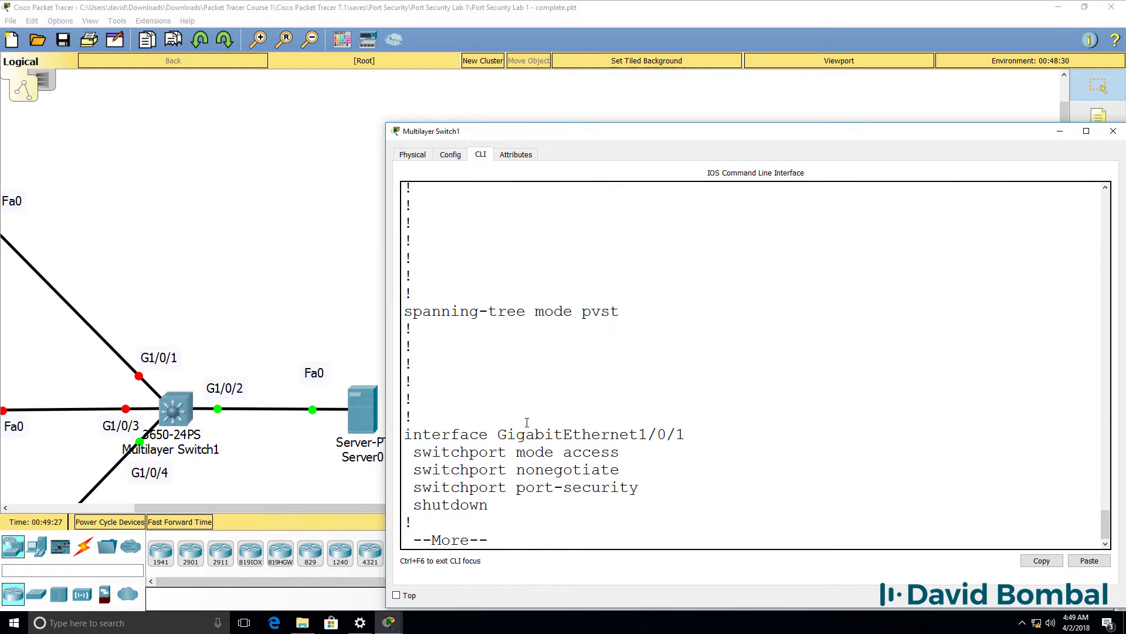
Set switchport port-security maximum 2 on interface G1/0/1
{"action": "type", "text": "qconf t"}
{"action": "key", "text": "Return"}
{"action": "type", "text": "int g"}
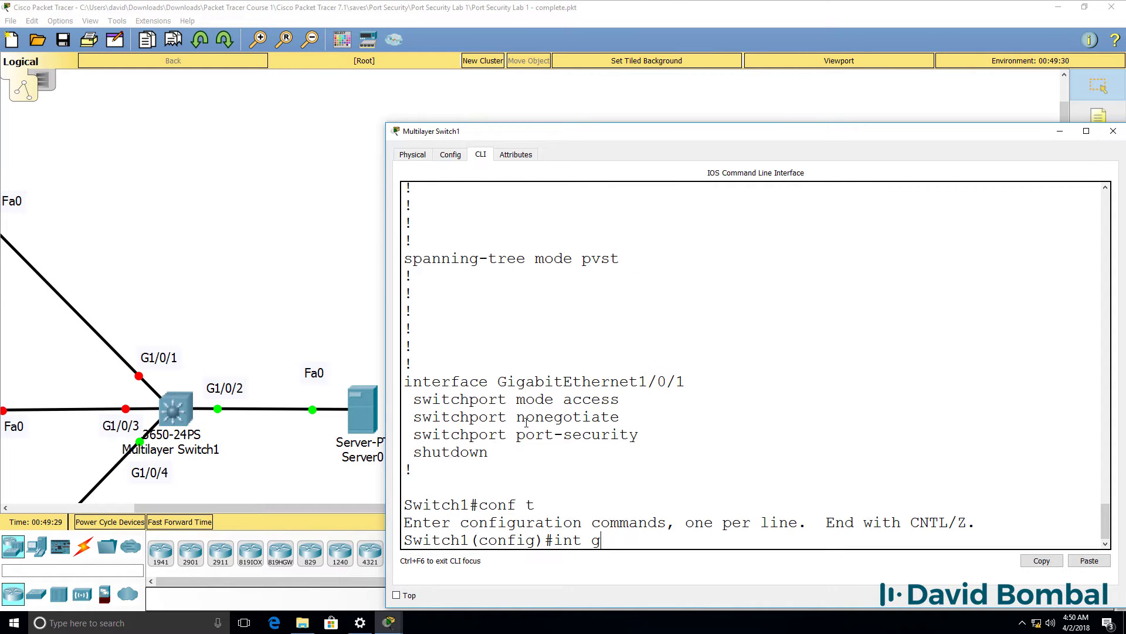
{"action": "type", "text": "1/0/1"}
{"action": "key", "text": "Return"}
{"action": "type", "text": "sw"}
{"action": "key", "text": "Tab"}
{"action": "type", "text": "po"}
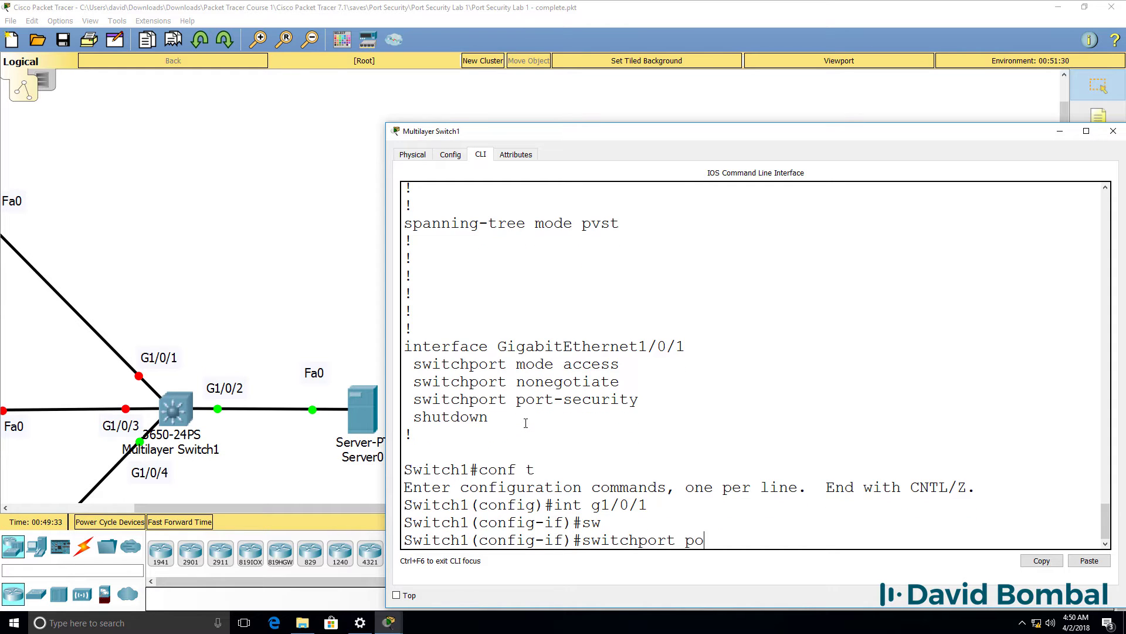
{"action": "key", "text": "Tab"}
{"action": "type", "text": "?"}
{"action": "type", "text": "ma"}
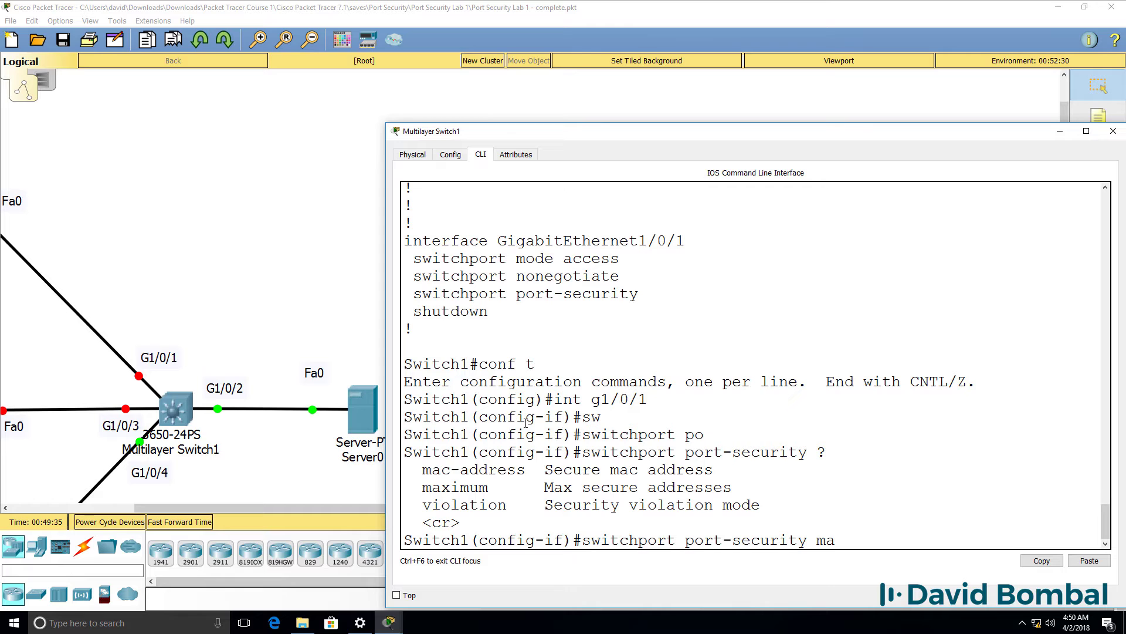
{"action": "type", "text": "x"}
{"action": "key", "text": "Tab"}
{"action": "type", "text": "?"}
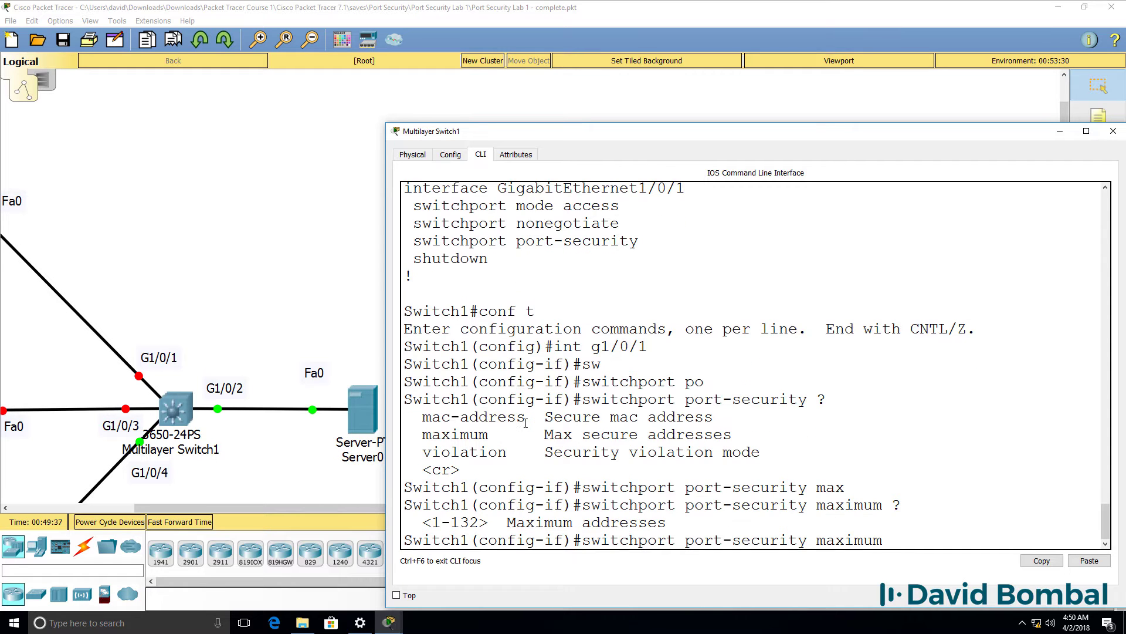
{"action": "type", "text": "2"}
{"action": "key", "text": "Return"}
Bounce G1/0/1 with shut and no shut, then exit configuration mode
{"action": "type", "text": "shut"}
{"action": "key", "text": "Return"}
{"action": "key", "text": "Return"}
{"action": "key", "text": "Return"}
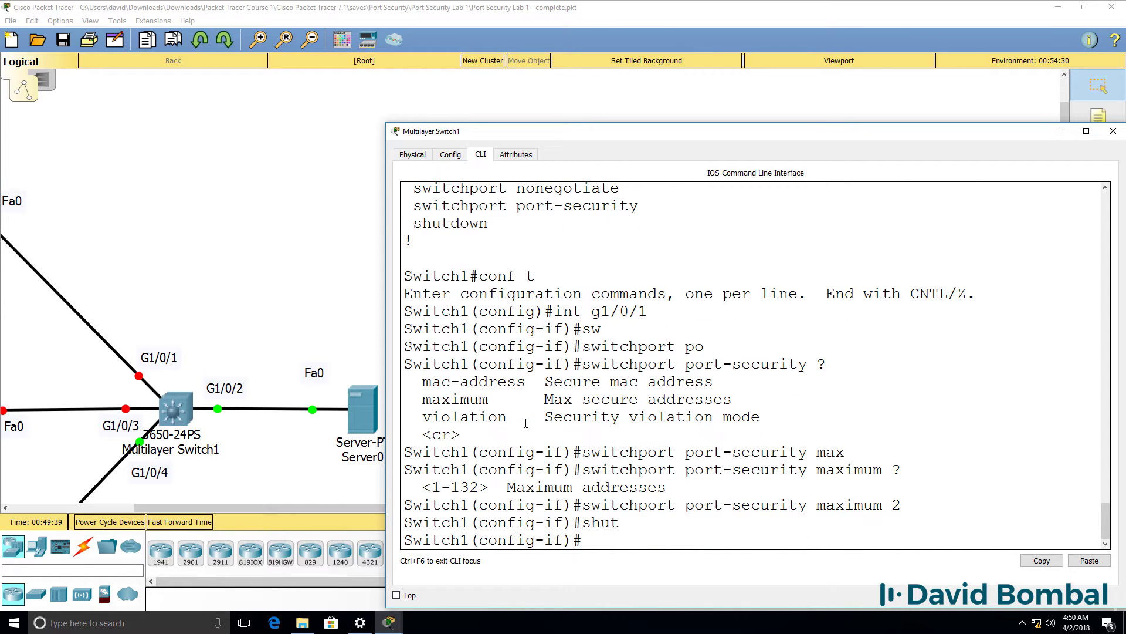
{"action": "type", "text": "no shut"}
{"action": "key", "text": "Return"}
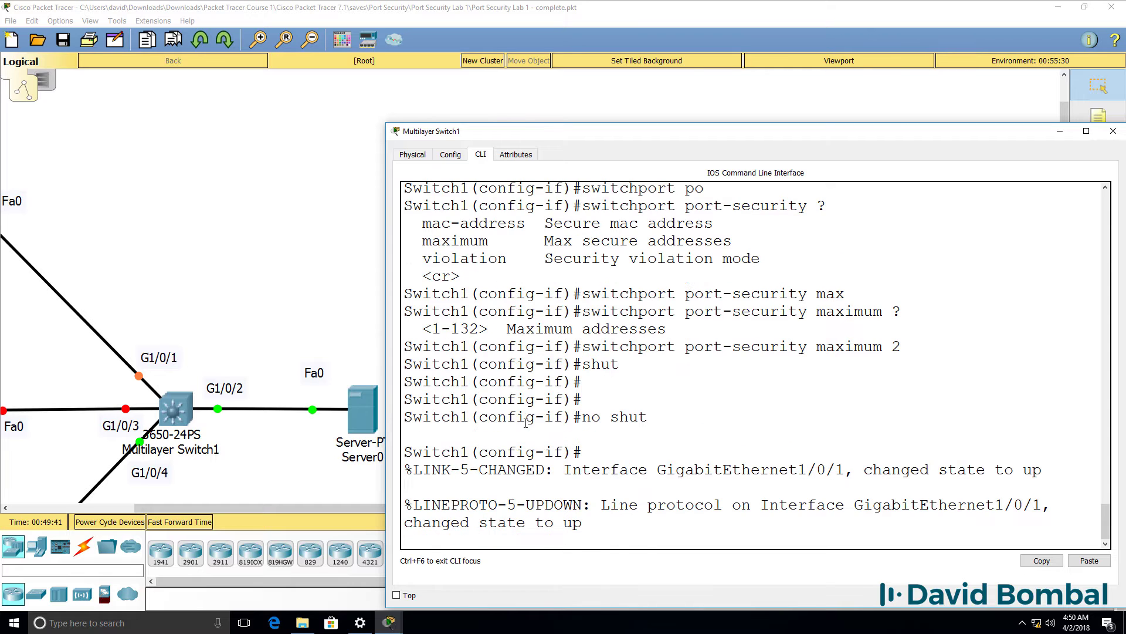
{"action": "key", "text": "Return"}
{"action": "type", "text": "end"}
{"action": "key", "text": "Return"}
{"action": "key", "text": "Return"}
{"action": "key", "text": "Return"}
{"action": "key", "text": "Return"}
{"action": "key", "text": "Return"}
Check the port-security summary: Gig1/0/1 allows 2 addresses, currently 0
{"action": "type", "text": "sh port"}
{"action": "key", "text": "Tab"}
{"action": "key", "text": "Return"}
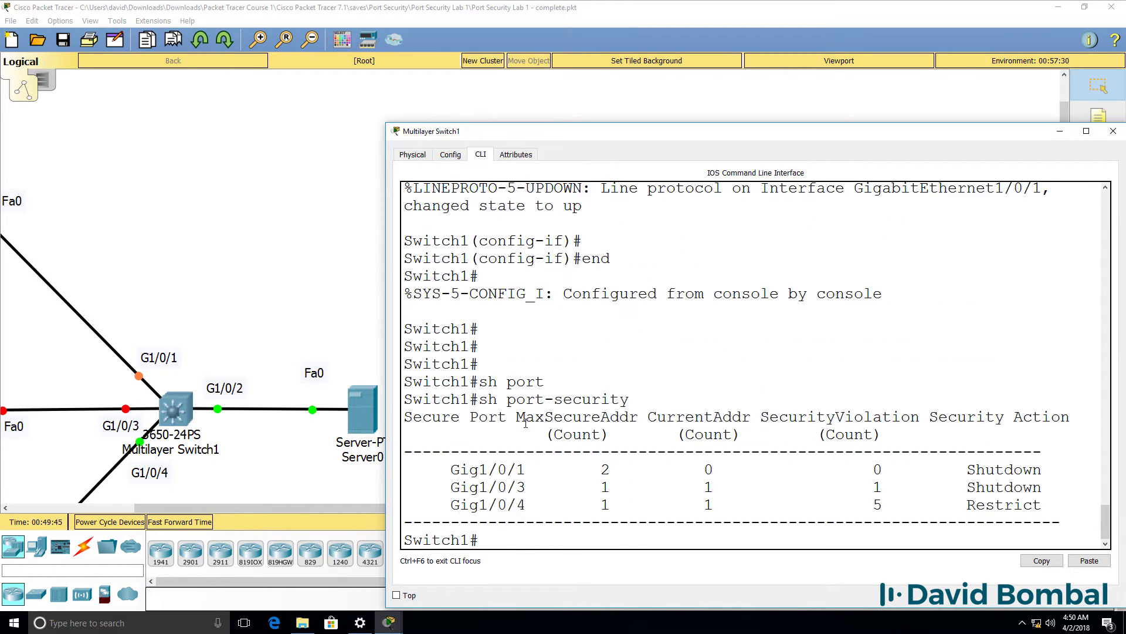
{"action": "left_click_drag", "start_coordinate": [591, 469], "coordinate": [632, 471]}
{"action": "left_click_drag", "start_coordinate": [525, 469], "coordinate": [414, 473]}
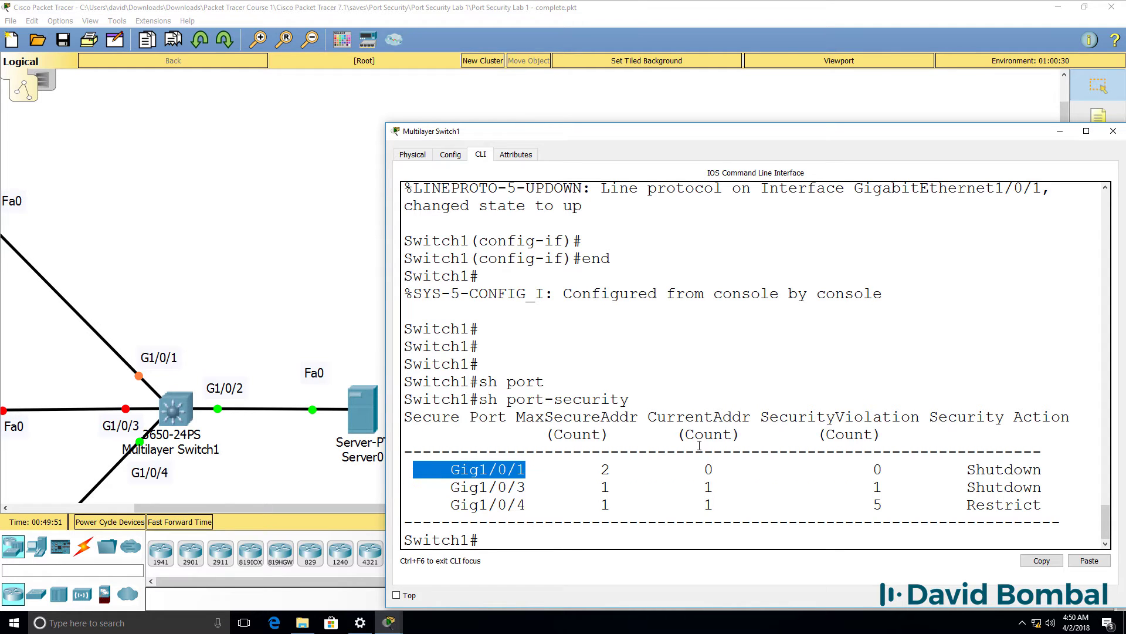
{"action": "left_click_drag", "start_coordinate": [690, 469], "coordinate": [752, 470]}
Show G1/0/1's port-security details, then bring the network topology to the front
{"action": "key", "text": "Up"}
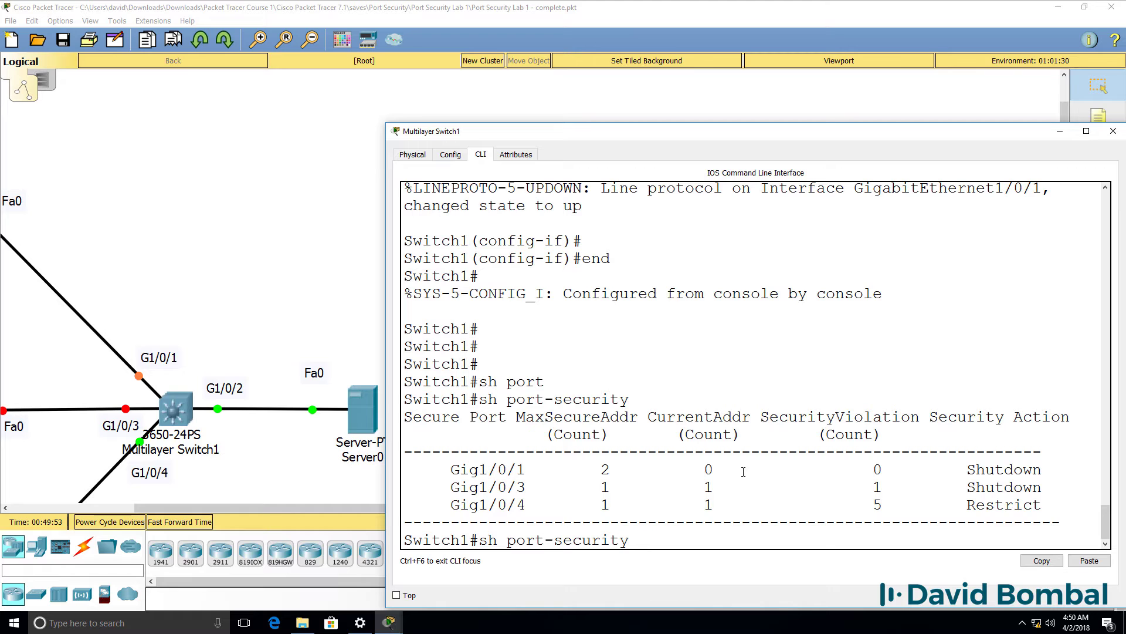
{"action": "type", "text": "in"}
{"action": "key", "text": "Tab"}
{"action": "type", "text": "g1/0/1"}
{"action": "key", "text": "Return"}
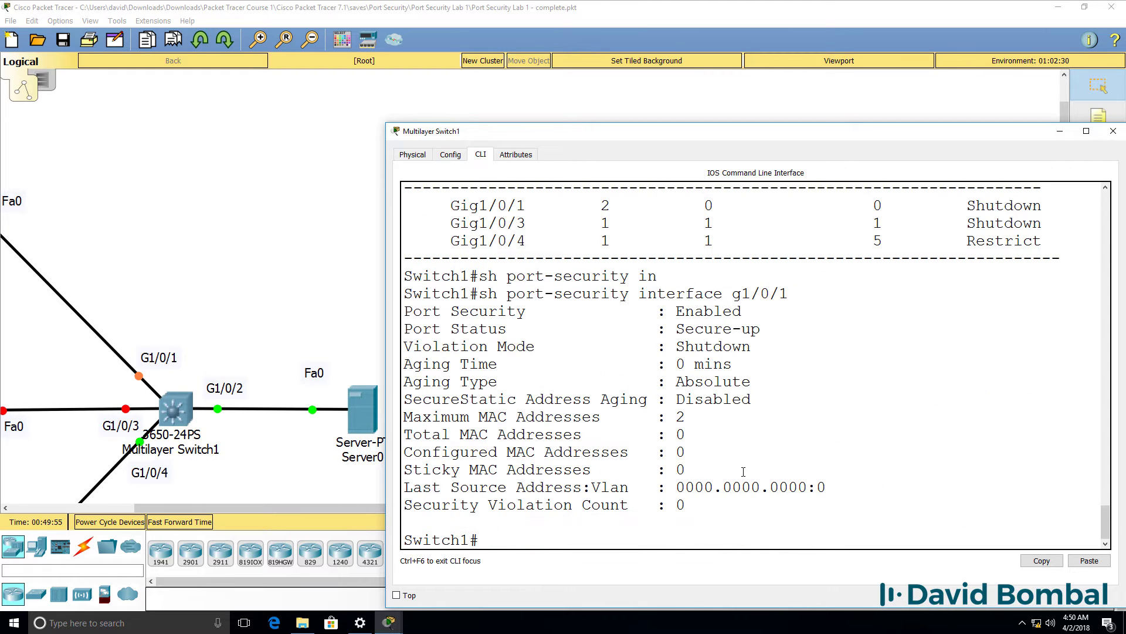
{"action": "left_click_drag", "start_coordinate": [852, 489], "coordinate": [404, 487]}
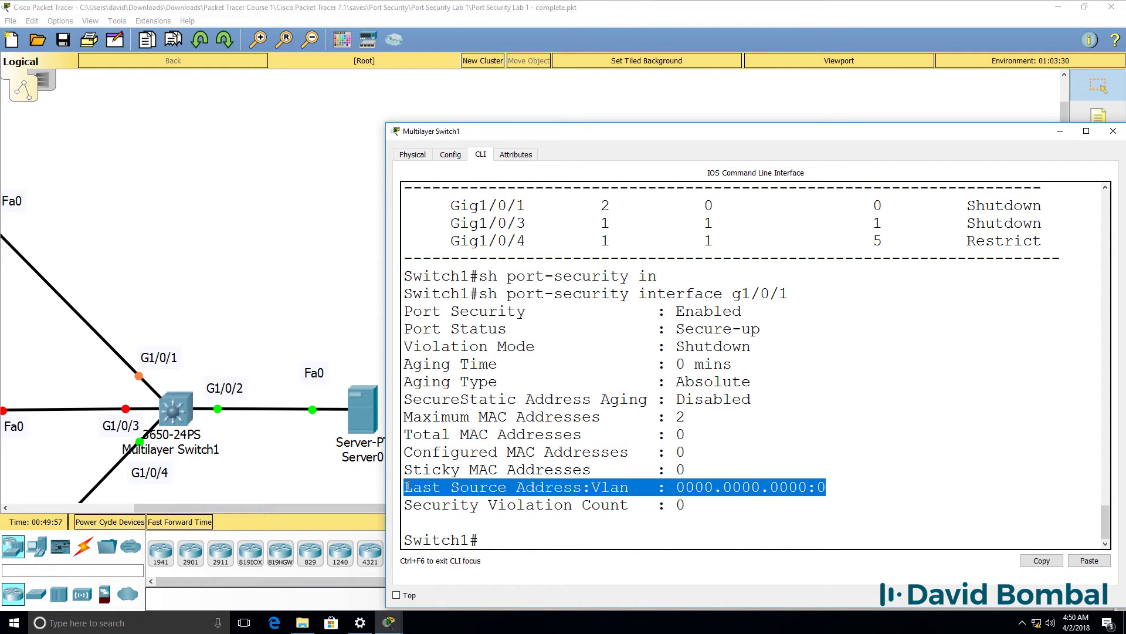
{"action": "left_click", "coordinate": [41, 509]}
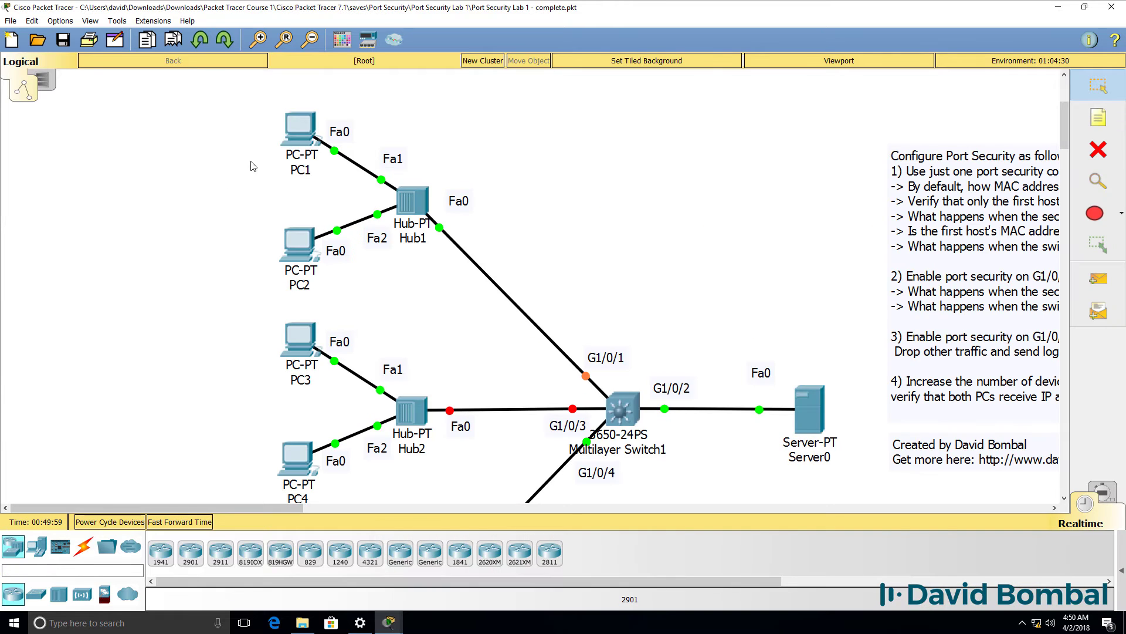
Run ipconfig /renew in PC1's command prompt
{"action": "left_click", "coordinate": [299, 129]}
{"action": "left_click", "coordinate": [416, 115]}
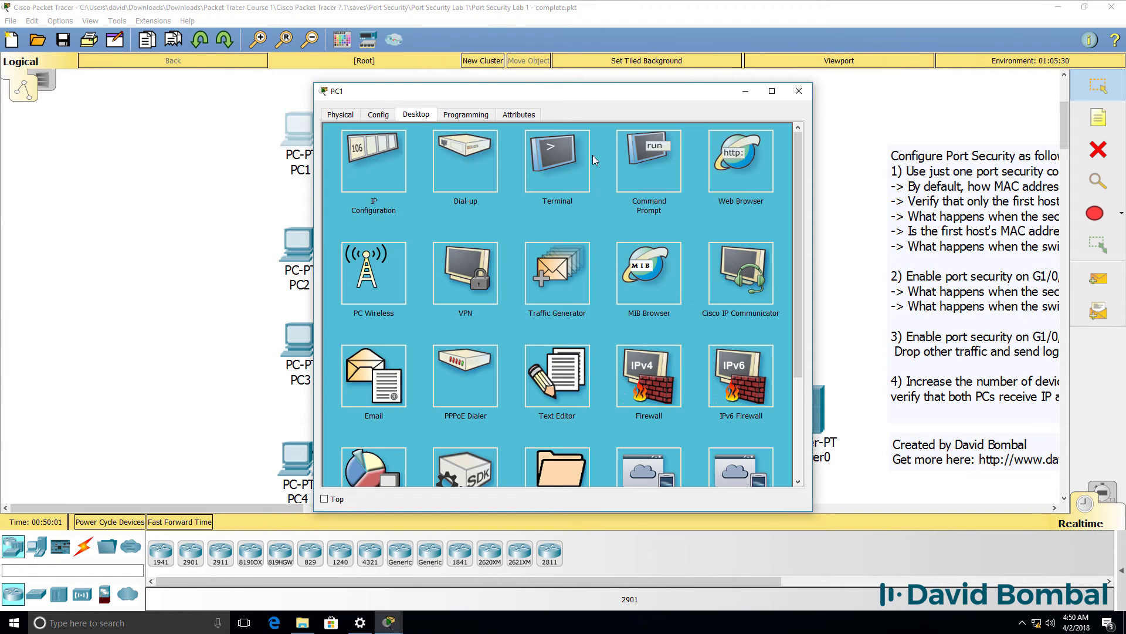
{"action": "left_click", "coordinate": [674, 156]}
{"action": "type", "text": "ipco"}
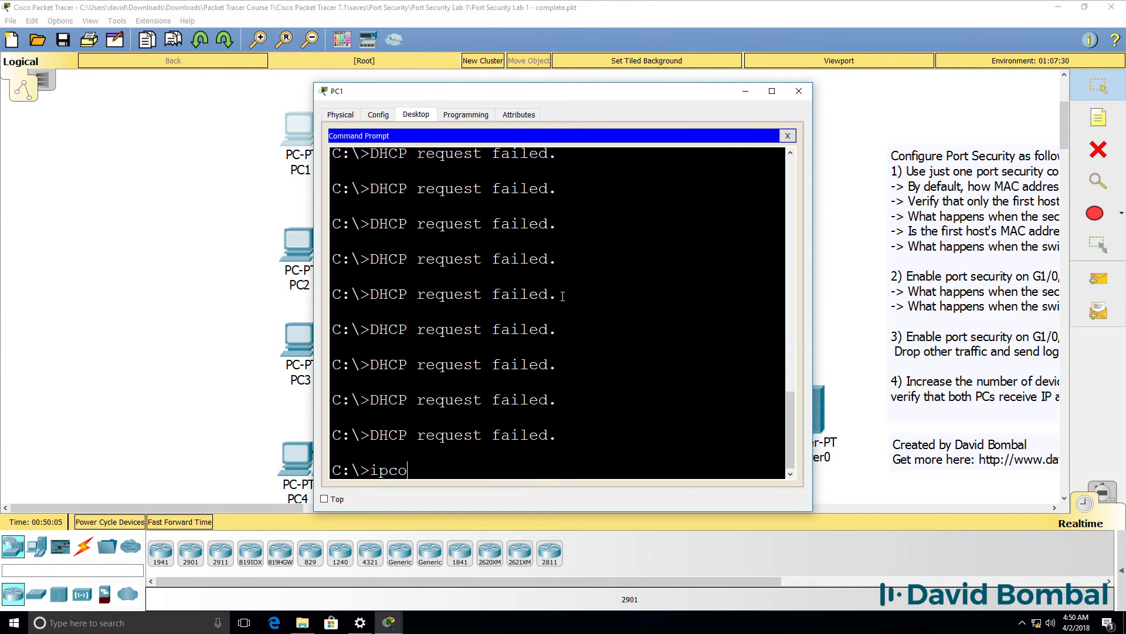
{"action": "type", "text": "nfig /renew"}
{"action": "key", "text": "Return"}
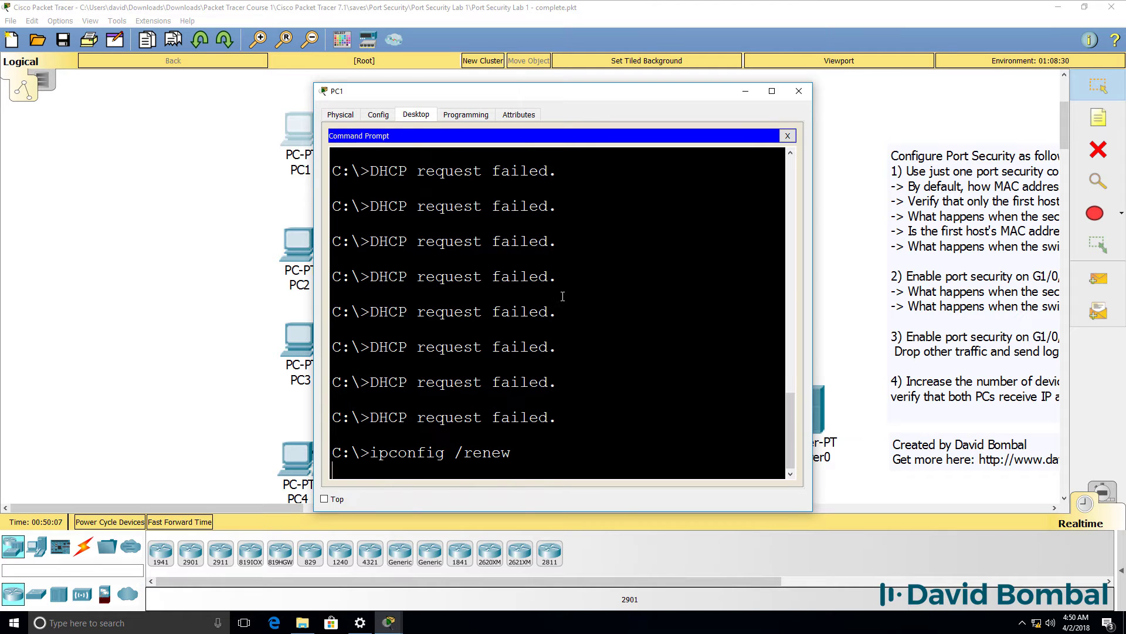
Run ipconfig /renew on PC2, then return to Switch1's command line
{"action": "left_click", "coordinate": [290, 243]}
{"action": "left_click", "coordinate": [415, 114]}
{"action": "left_click", "coordinate": [668, 168]}
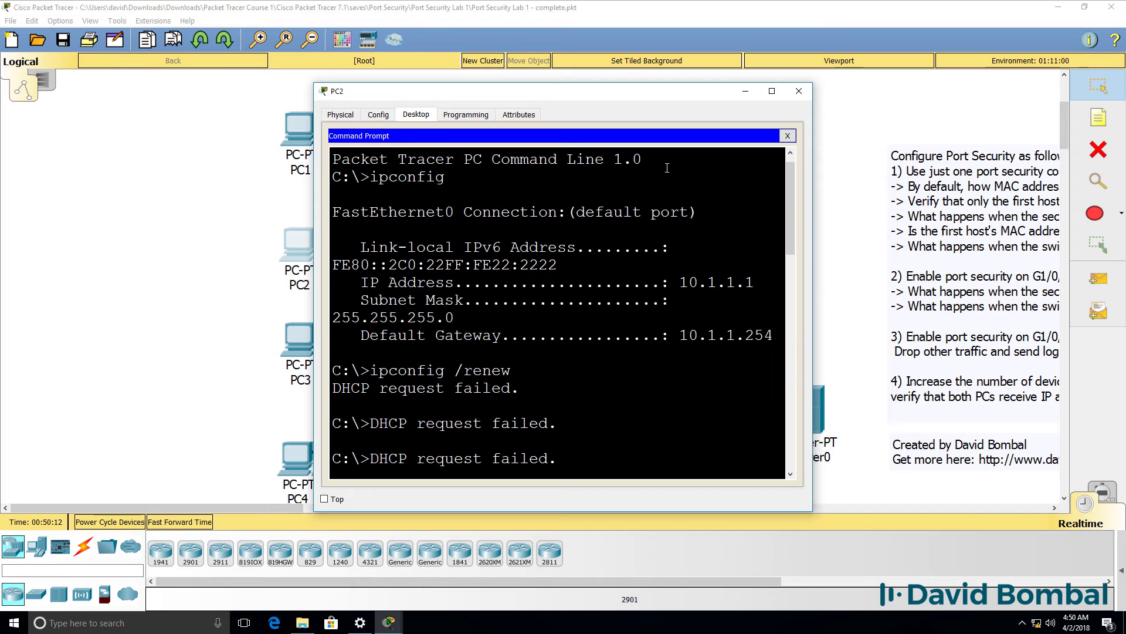
{"action": "scroll", "coordinate": [584, 321], "scroll_direction": "down", "scroll_amount": 8}
{"action": "type", "text": "ipconfig /renew"}
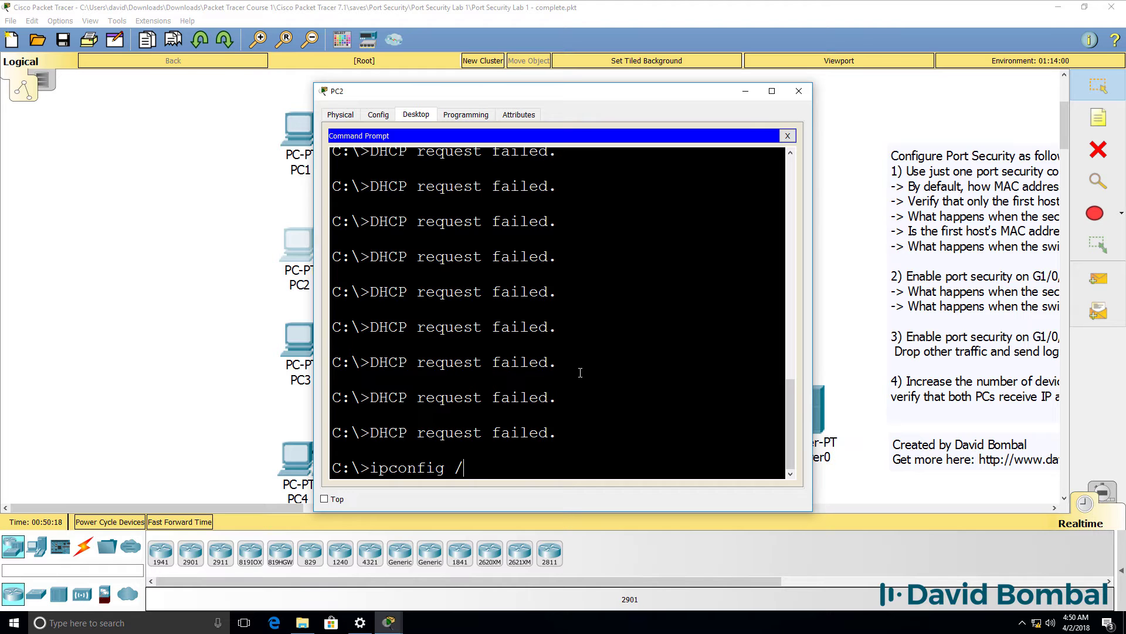
{"action": "key", "text": "Return"}
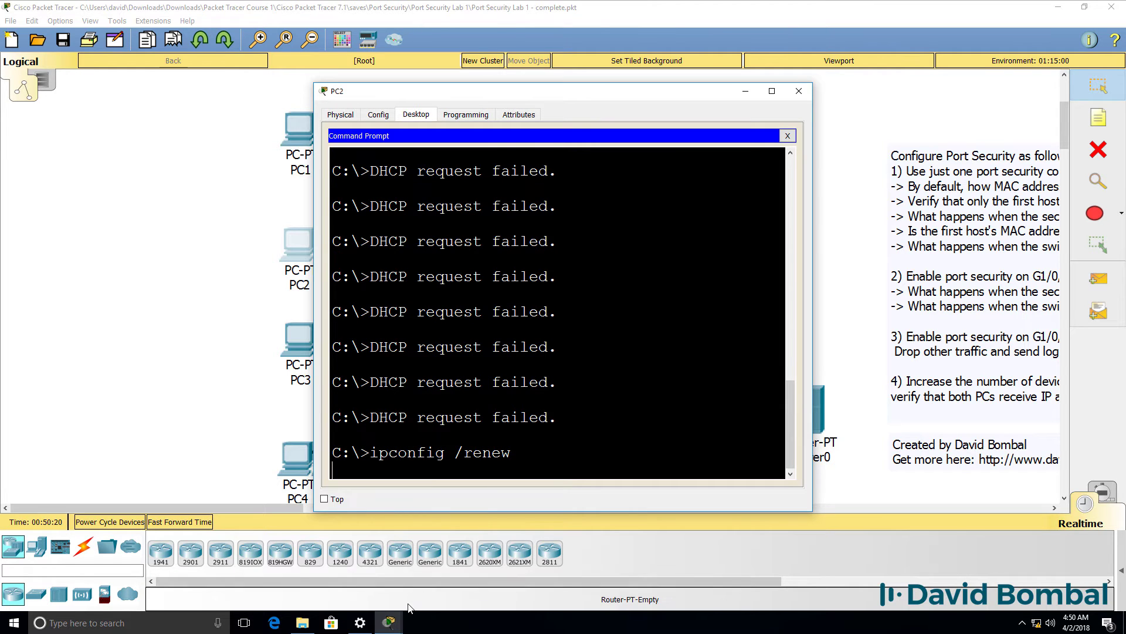
{"action": "left_click", "coordinate": [388, 622]}
{"action": "key", "text": "Up"}
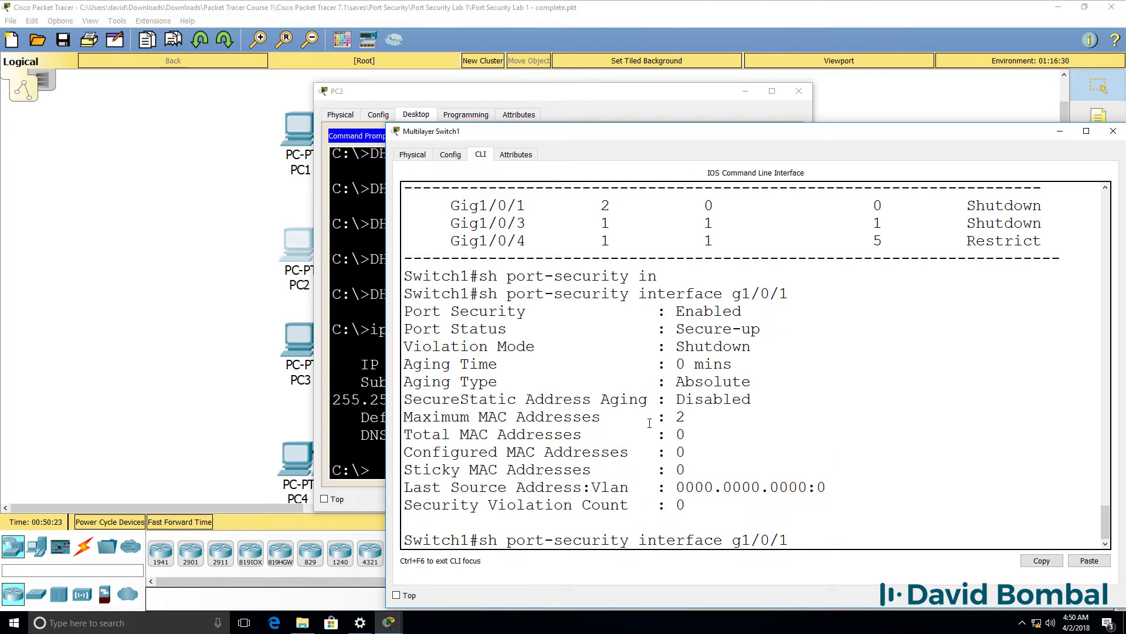
Recheck G1/0/1: 2 of 2 addresses, last source 00C0.2222.2222, 0 violations
{"action": "key", "text": "Return"}
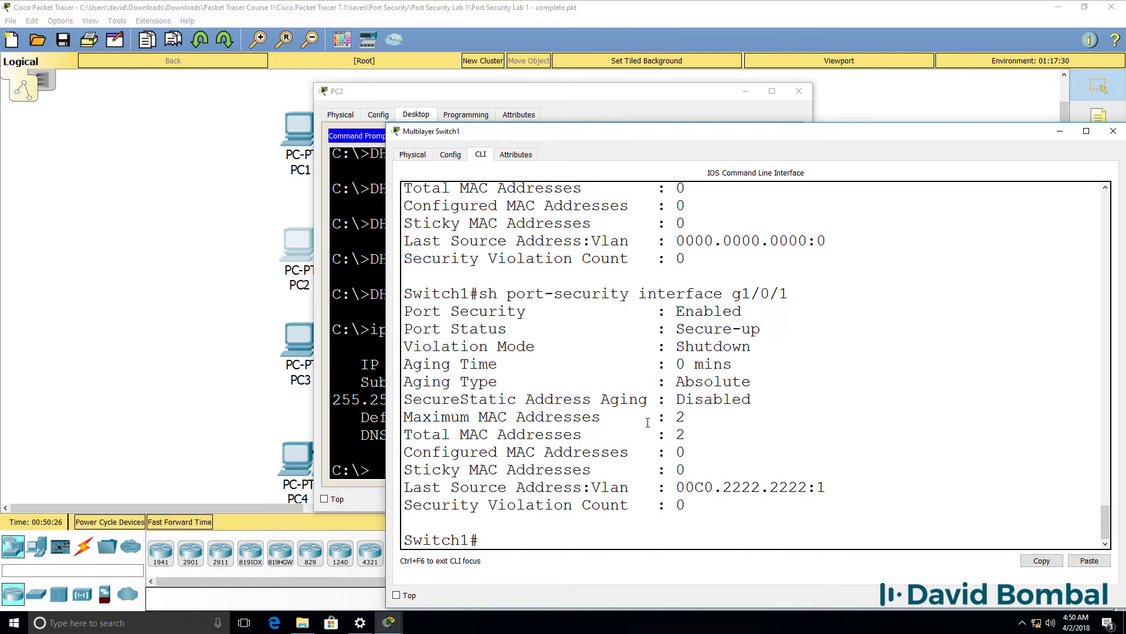
{"action": "left_click_drag", "start_coordinate": [703, 429], "coordinate": [376, 416]}
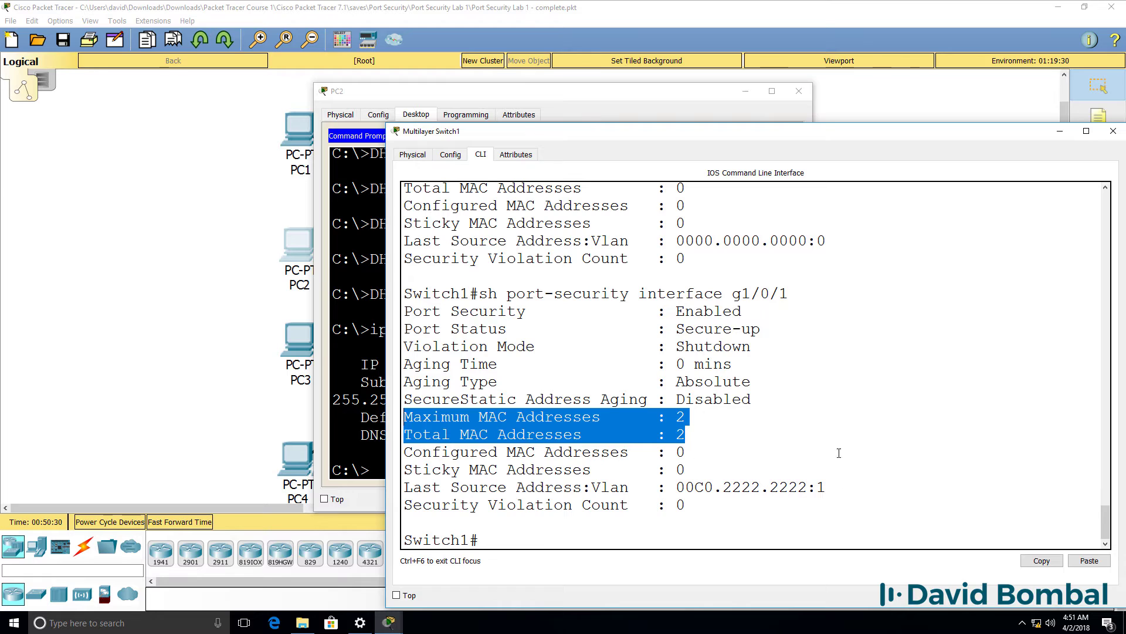
{"action": "left_click_drag", "start_coordinate": [848, 491], "coordinate": [373, 484]}
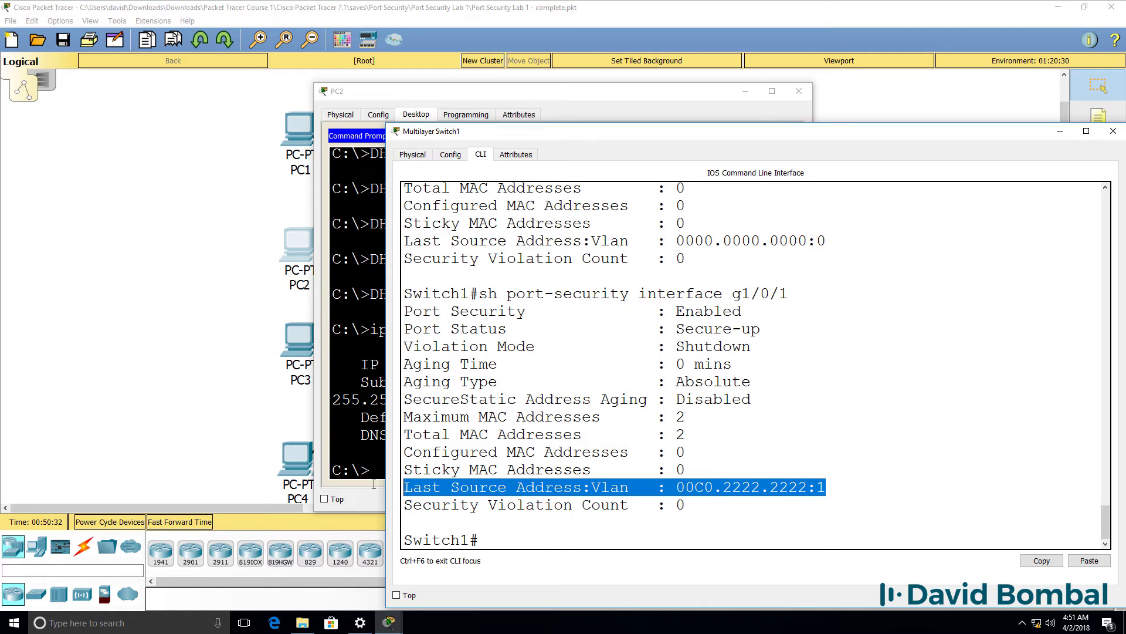
{"action": "left_click_drag", "start_coordinate": [699, 500], "coordinate": [407, 502]}
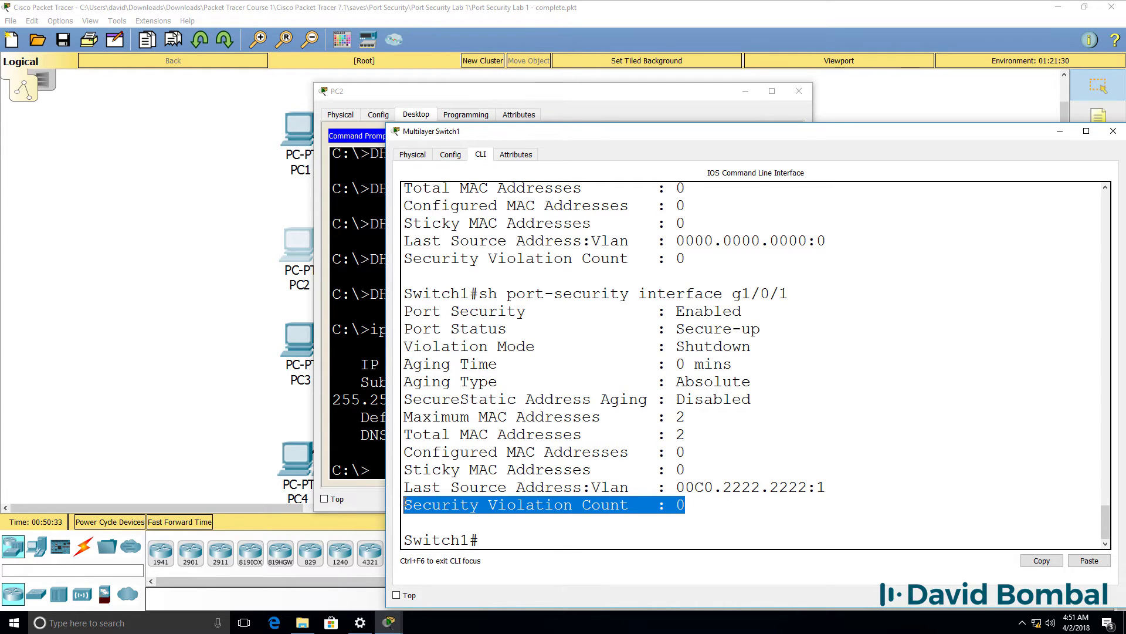
Renew PC1's DHCP address again; G1/0/1's last source becomes 00C0.1111.1111, still 0 violations
{"action": "mouse_move", "coordinate": [389, 622]}
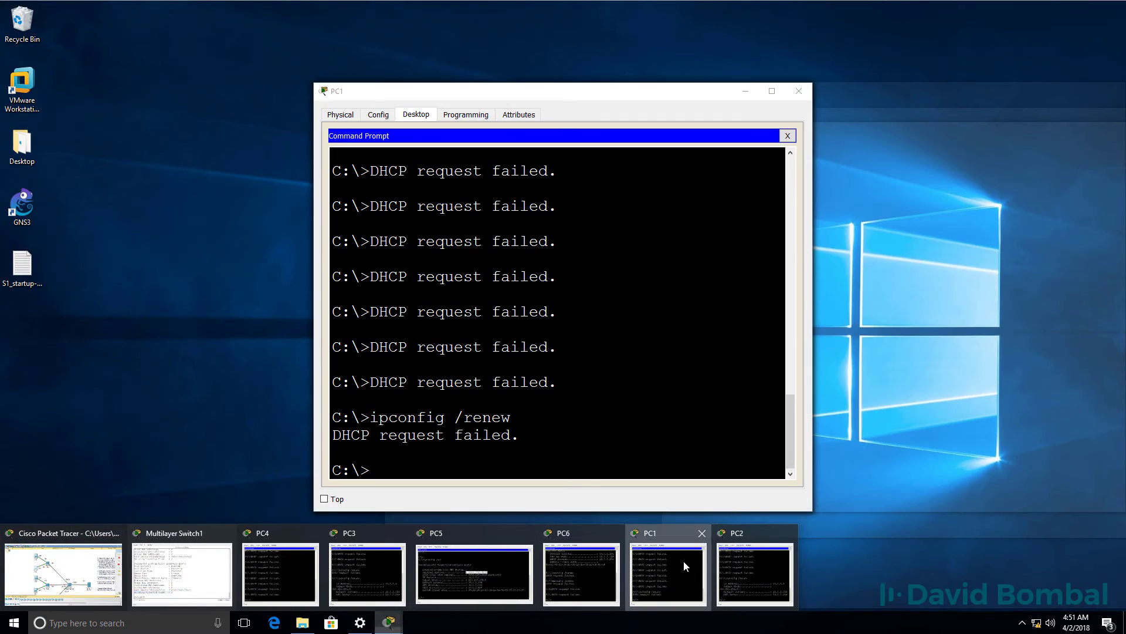
{"action": "left_click", "coordinate": [674, 566]}
{"action": "key", "text": "Up"}
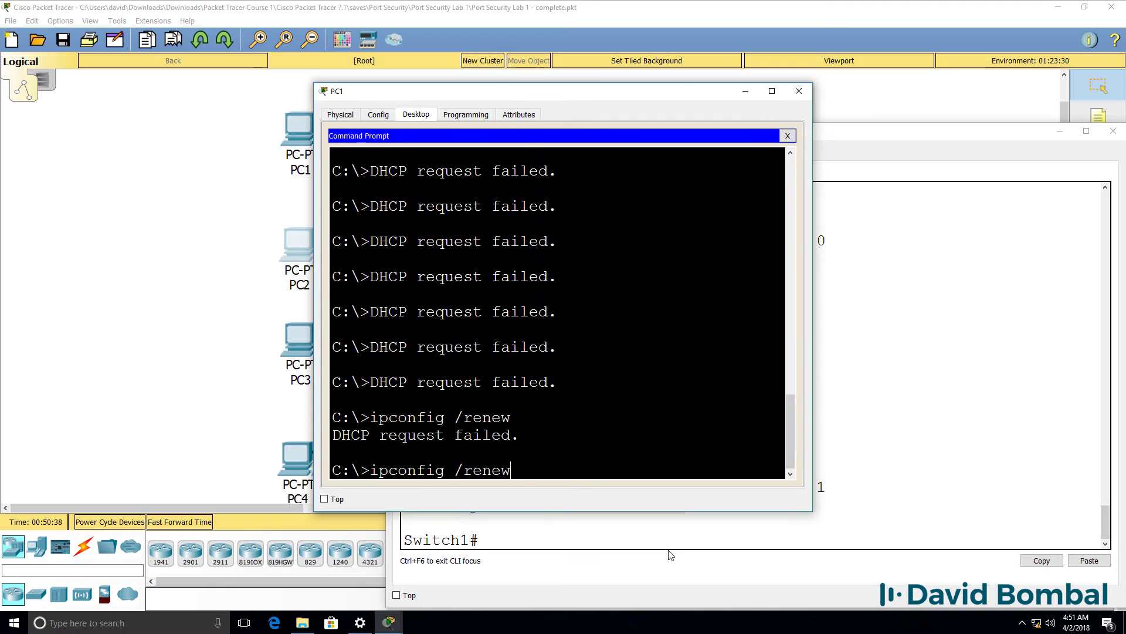
{"action": "key", "text": "Return"}
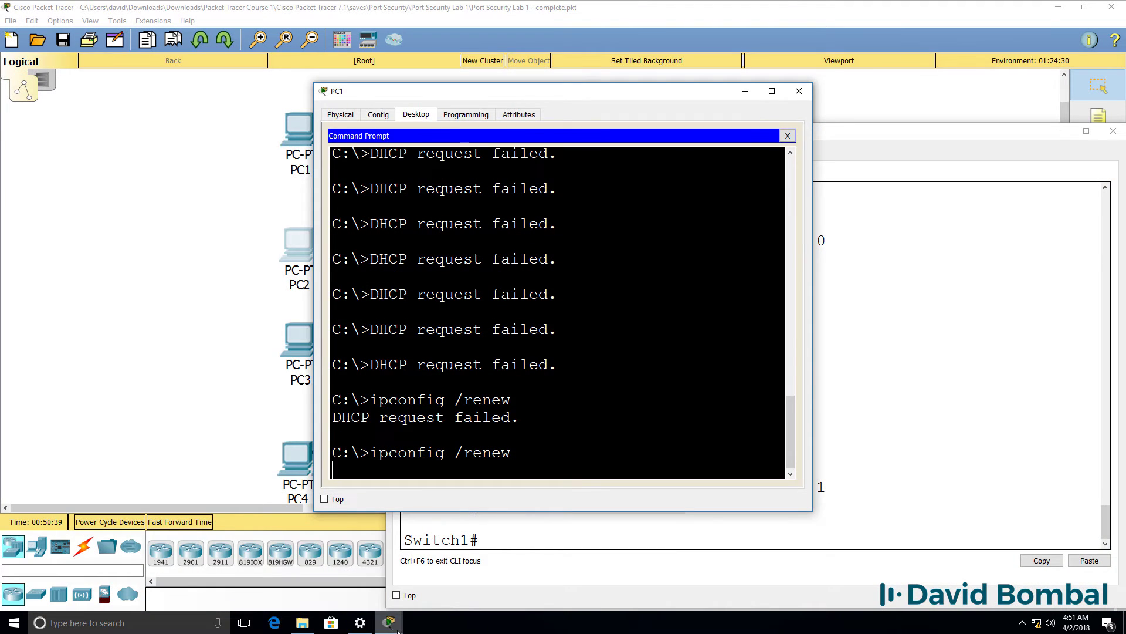
{"action": "mouse_move", "coordinate": [397, 631]}
{"action": "left_click", "coordinate": [186, 581]}
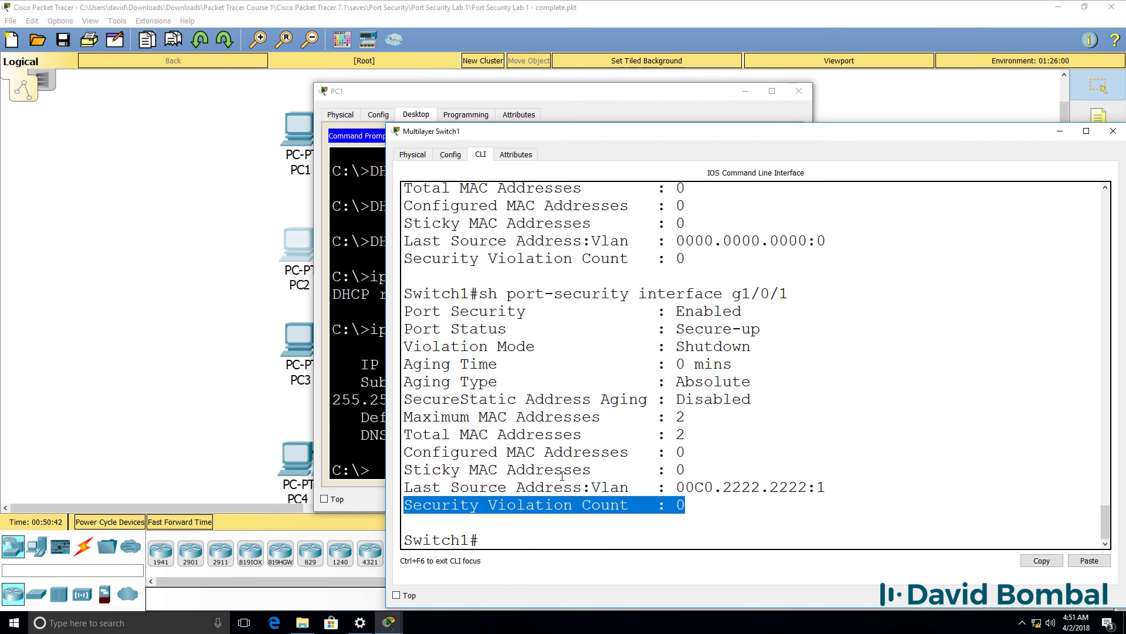
{"action": "left_click_drag", "start_coordinate": [858, 480], "coordinate": [392, 491]}
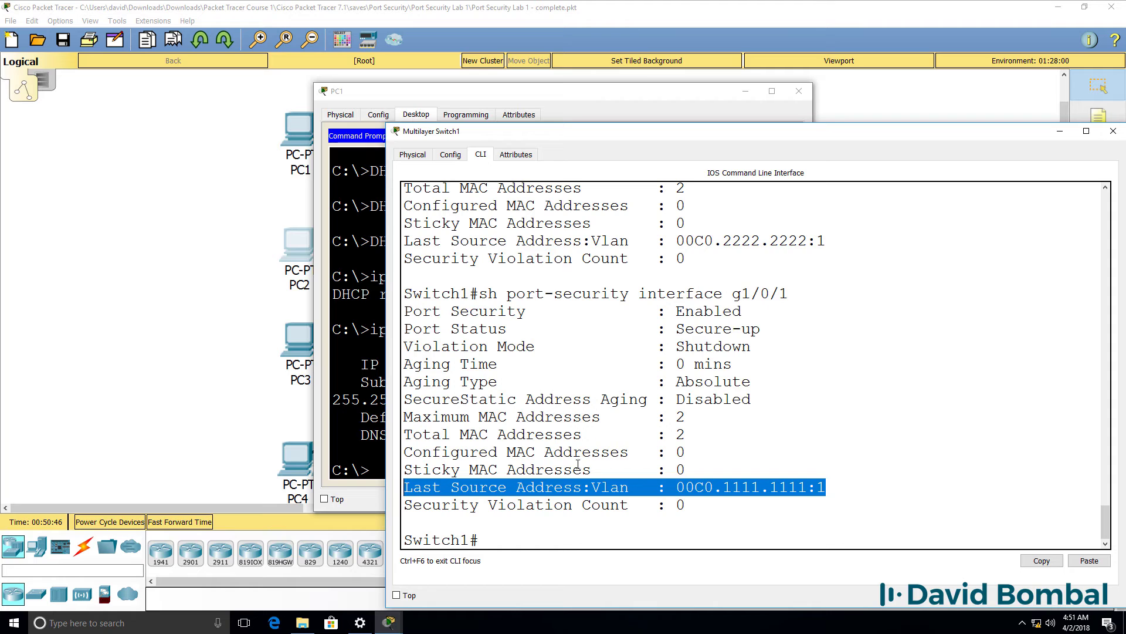
{"action": "left_click_drag", "start_coordinate": [686, 505], "coordinate": [247, 506]}
Show the port-security summary, confirming Gig1/0/1 now holds 2 addresses
{"action": "type", "text": "sho"}
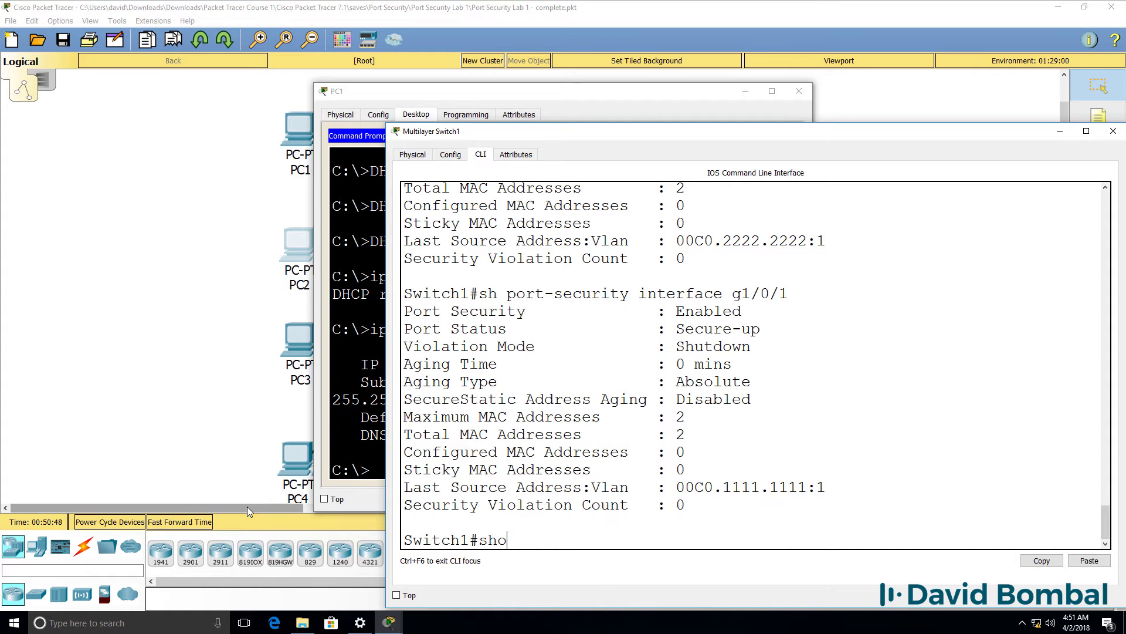
{"action": "type", "text": "w por"}
{"action": "key", "text": "Tab"}
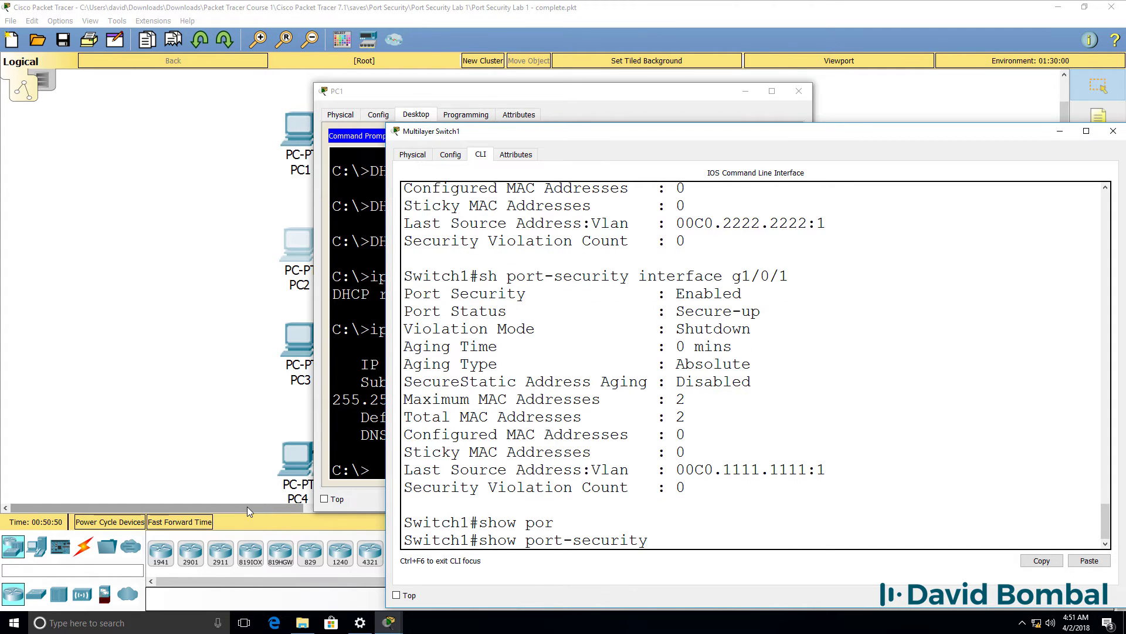
{"action": "key", "text": "Return"}
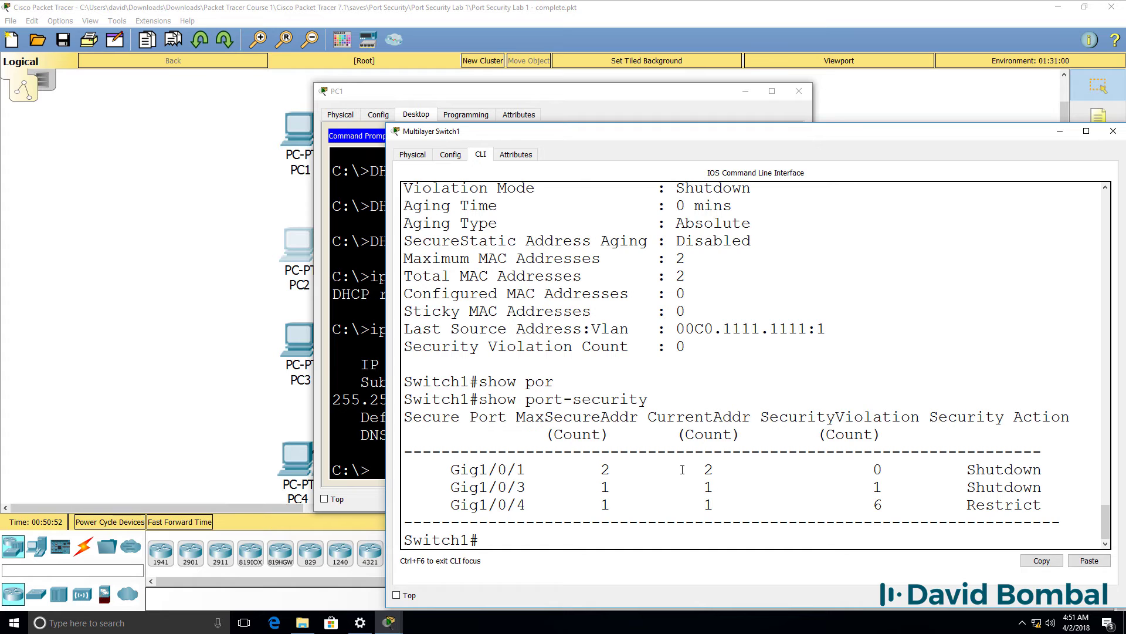
{"action": "left_click_drag", "start_coordinate": [682, 469], "coordinate": [716, 469]}
{"action": "left_click_drag", "start_coordinate": [640, 470], "coordinate": [398, 478]}
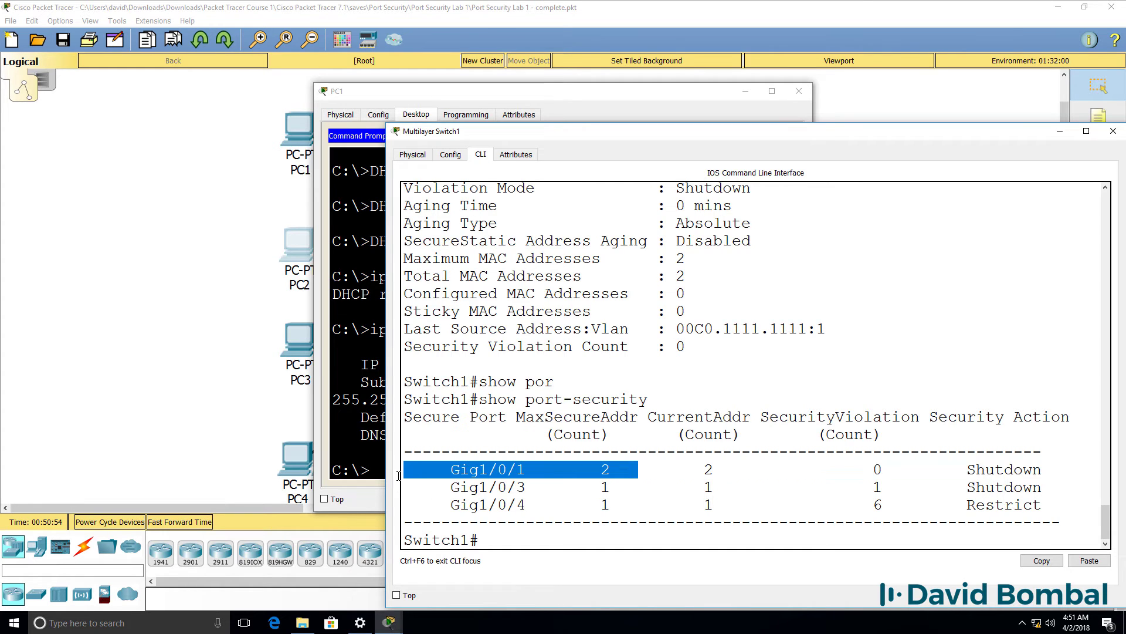
Show G1/0/1's port-security details, confirming Secure-up status
{"action": "key", "text": "Up"}
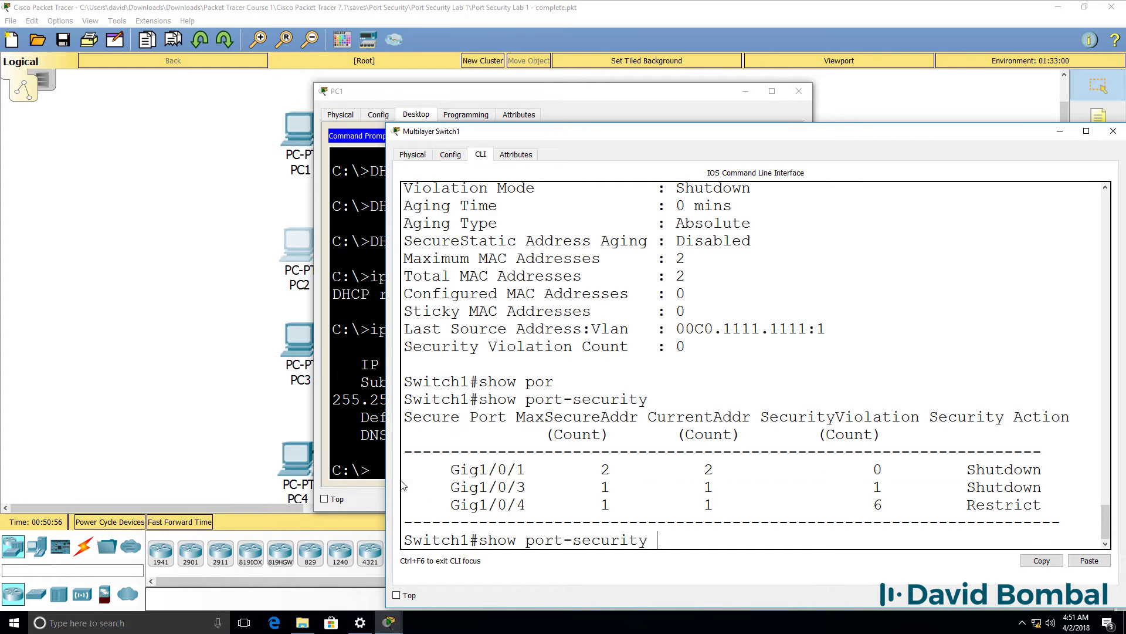
{"action": "type", "text": "?"}
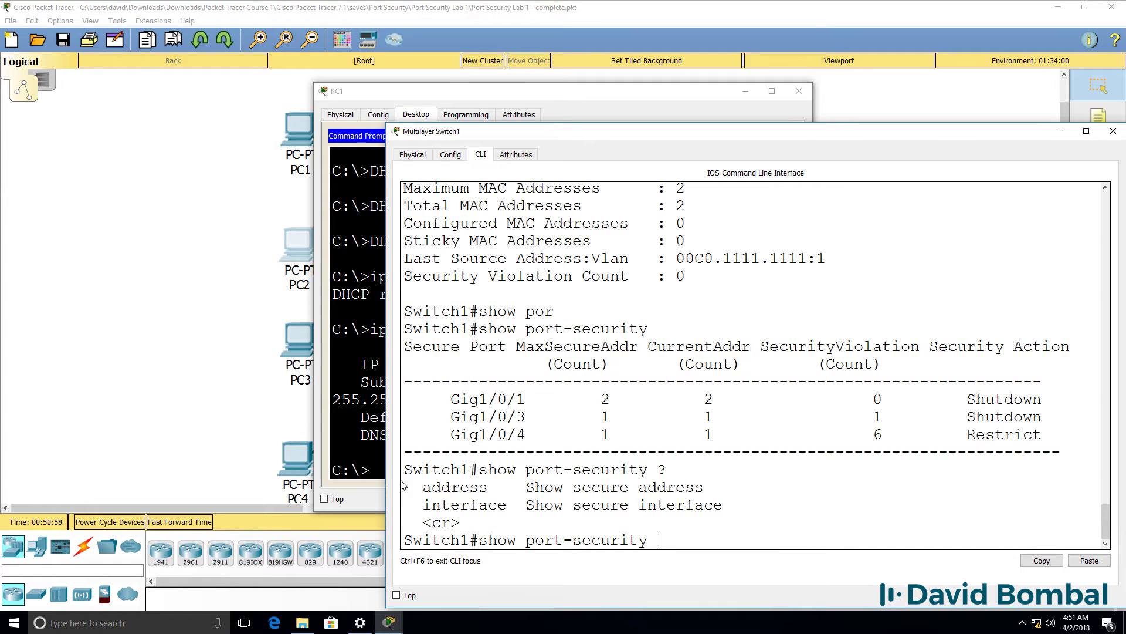
{"action": "type", "text": "in"}
{"action": "key", "text": "Tab"}
{"action": "type", "text": "g1/0/1"}
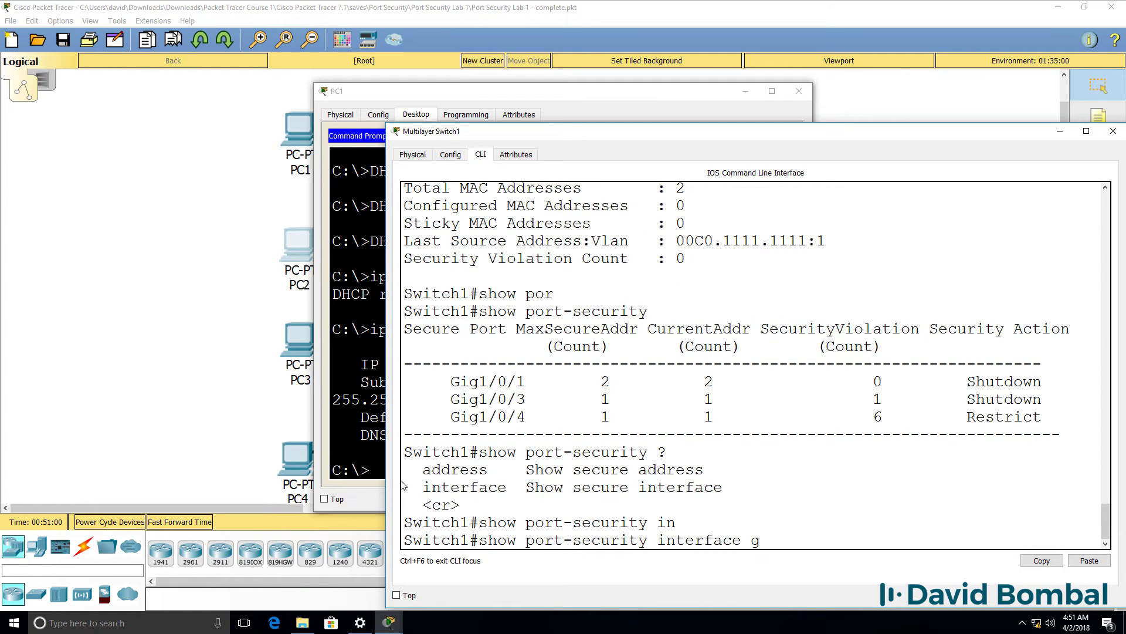
{"action": "key", "text": "Return"}
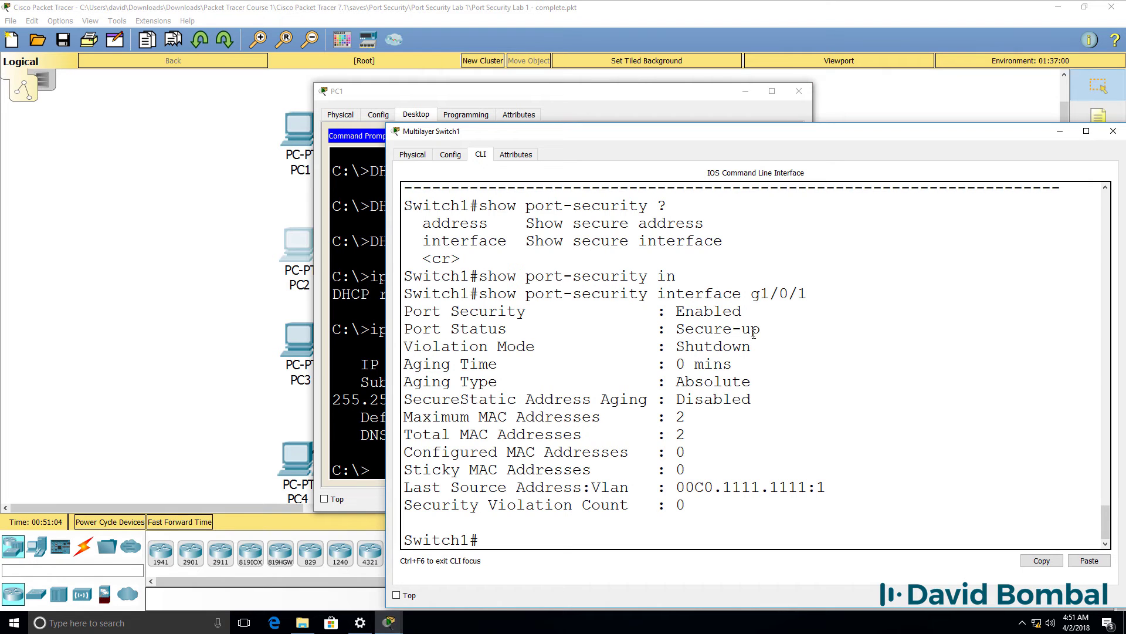
{"action": "left_click_drag", "start_coordinate": [723, 328], "coordinate": [405, 329]}
List the secure MAC address table with 'show port-security address'
{"action": "key", "text": "Up"}
{"action": "key", "text": "BackSpace"}
{"action": "key", "text": "BackSpace"}
{"action": "key", "text": "BackSpace"}
{"action": "key", "text": "BackSpace"}
{"action": "key", "text": "BackSpace"}
{"action": "key", "text": "BackSpace"}
{"action": "key", "text": "BackSpace"}
{"action": "key", "text": "BackSpace"}
{"action": "key", "text": "BackSpace"}
{"action": "key", "text": "BackSpace"}
{"action": "key", "text": "BackSpace"}
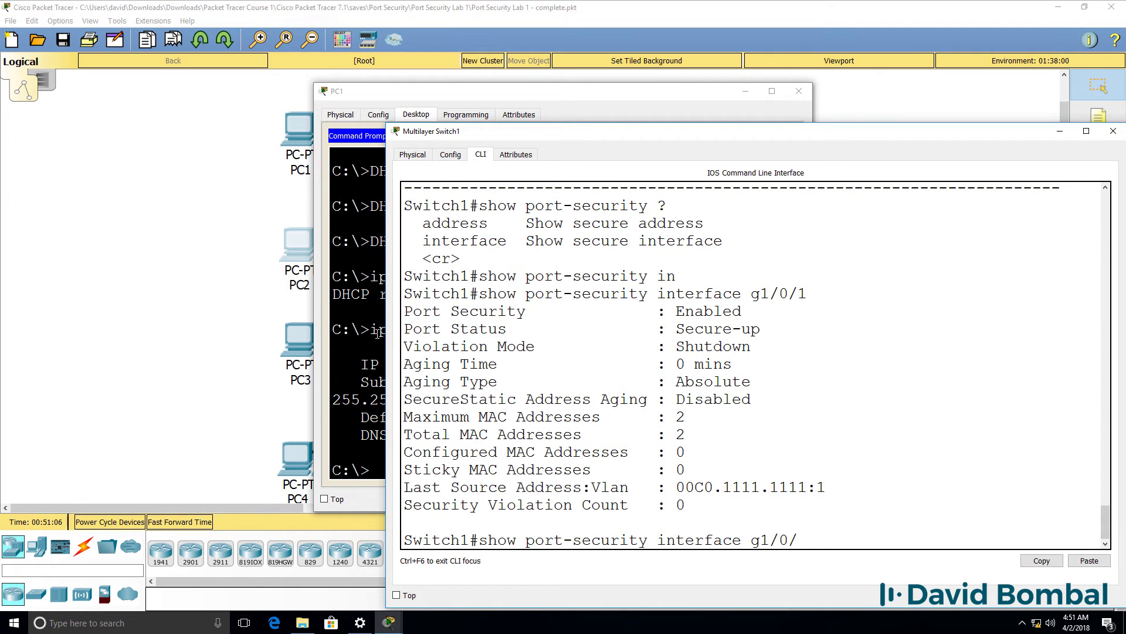
{"action": "key", "text": "BackSpace"}
{"action": "key", "text": "BackSpace"}
{"action": "key", "text": "BackSpace"}
{"action": "key", "text": "BackSpace"}
{"action": "key", "text": "BackSpace"}
{"action": "key", "text": "BackSpace"}
{"action": "key", "text": "BackSpace"}
{"action": "key", "text": "Tab"}
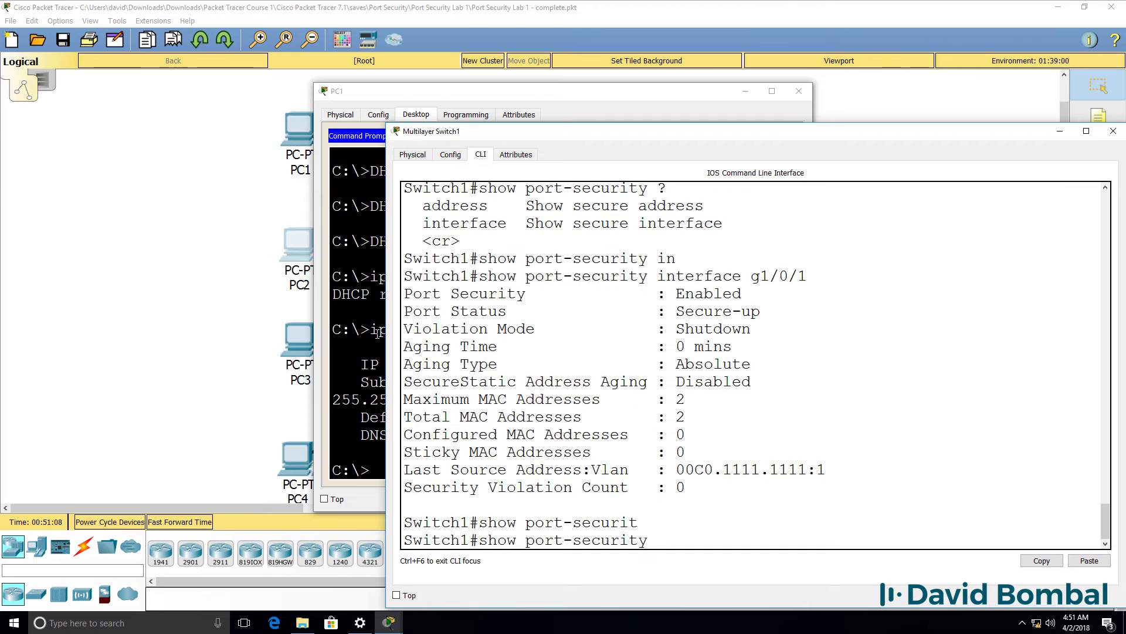
{"action": "type", "text": "ad"}
{"action": "key", "text": "Tab"}
{"action": "key", "text": "Return"}
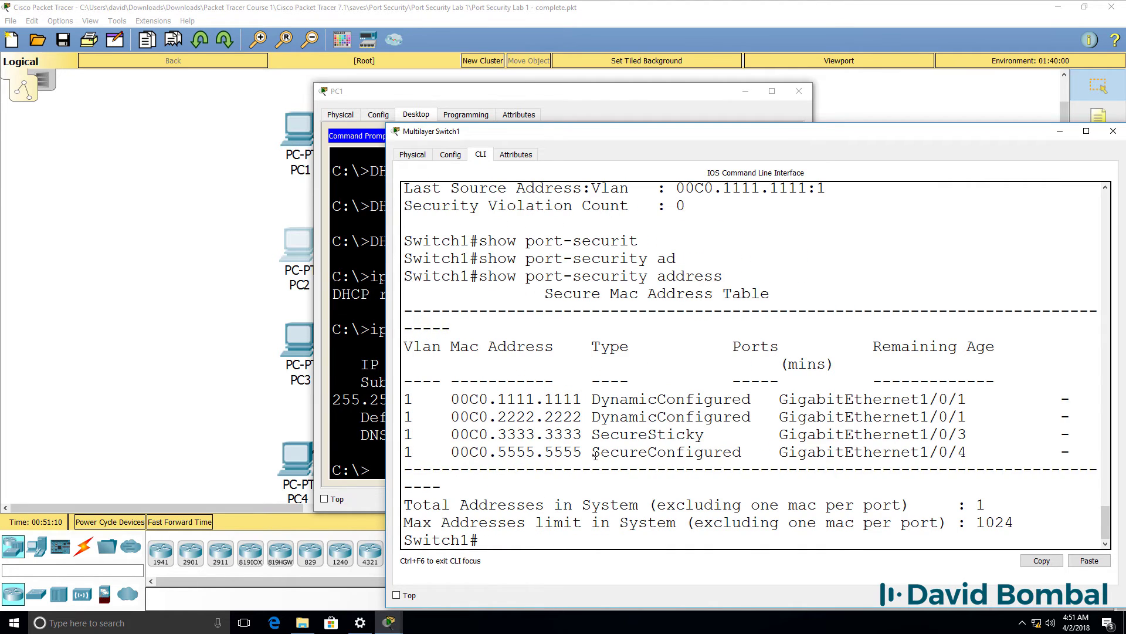
Review the running config, checking G1/0/1's two learned MACs and port-security lines
{"action": "left_click_drag", "start_coordinate": [965, 417], "coordinate": [365, 399]}
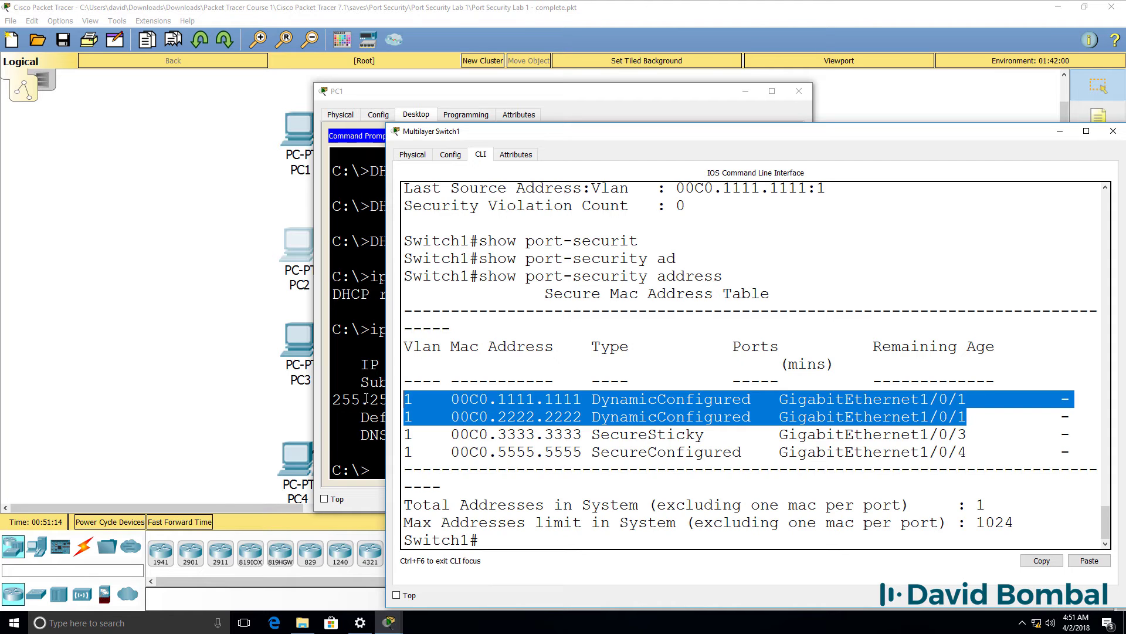
{"action": "type", "text": "sh run"}
{"action": "key", "text": "space"}
{"action": "key", "text": "Return"}
{"action": "key", "text": "Return"}
{"action": "key", "text": "Return"}
{"action": "key", "text": "Return"}
{"action": "key", "text": "Return"}
{"action": "key", "text": "Return"}
{"action": "key", "text": "Return"}
{"action": "key", "text": "Return"}
{"action": "key", "text": "Return"}
{"action": "key", "text": "Return"}
{"action": "key", "text": "Return"}
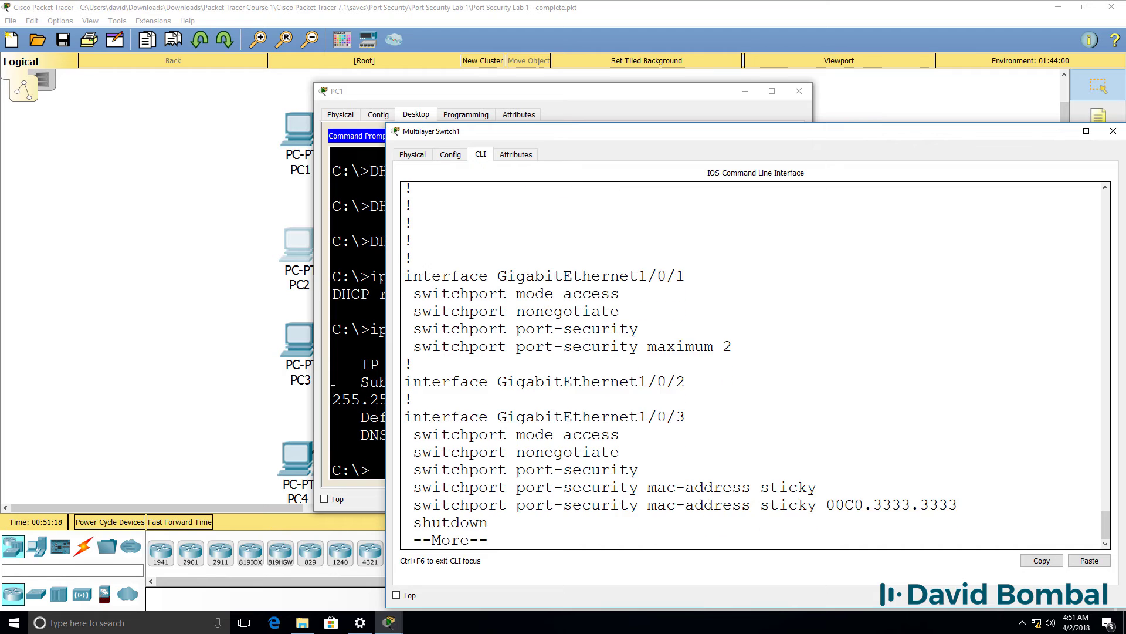
{"action": "left_click_drag", "start_coordinate": [414, 222], "coordinate": [569, 341]}
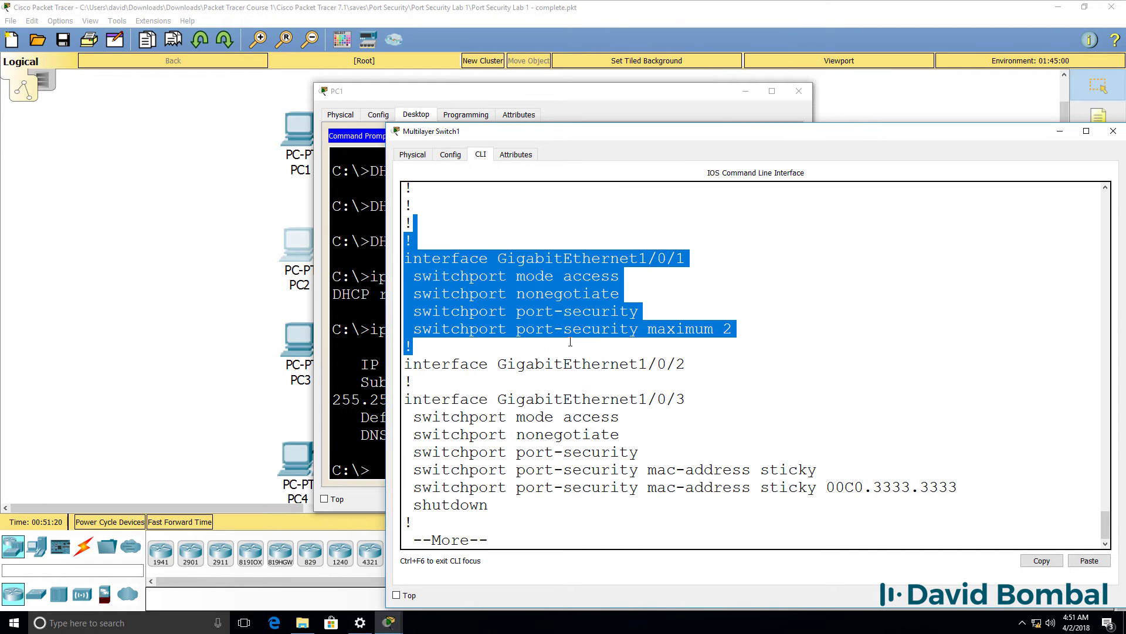
Save the running configuration to startup with 'wr'
{"action": "type", "text": "qwr"}
{"action": "key", "text": "Return"}
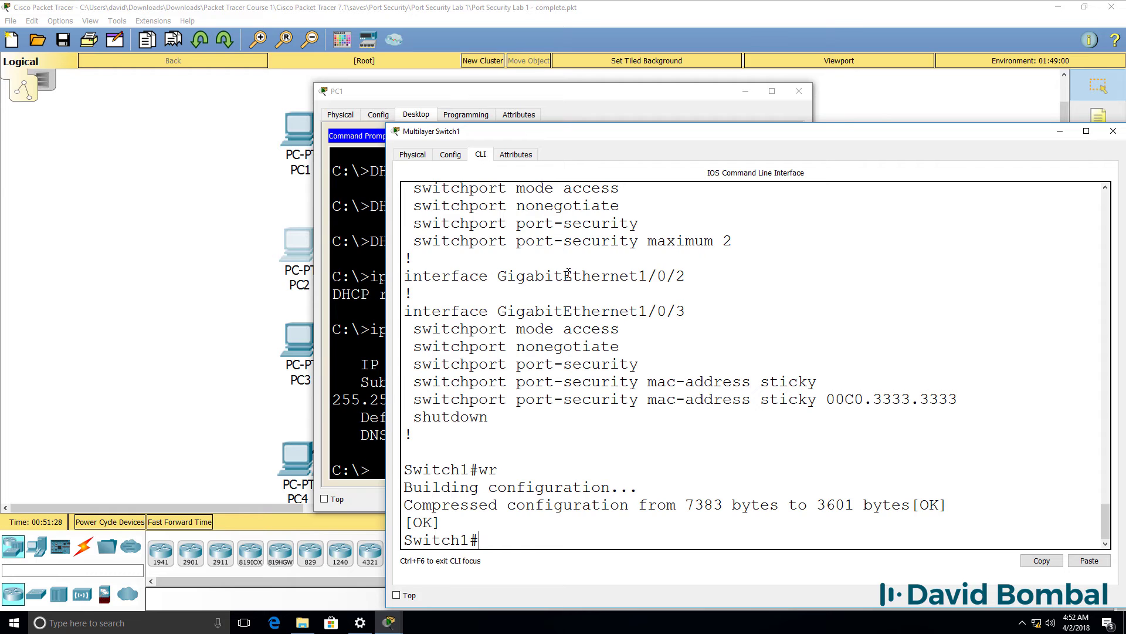
{"action": "left_click", "coordinate": [375, 258]}
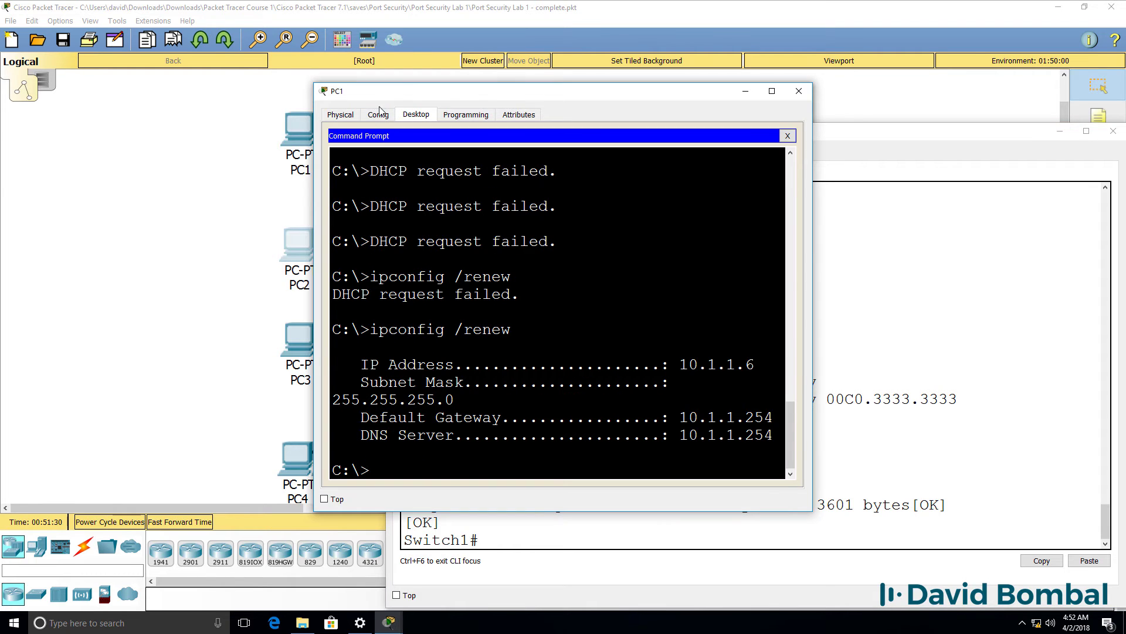
Change PC1's FastEthernet0 MAC address to 00C0.1111.7777
{"action": "left_click", "coordinate": [366, 117]}
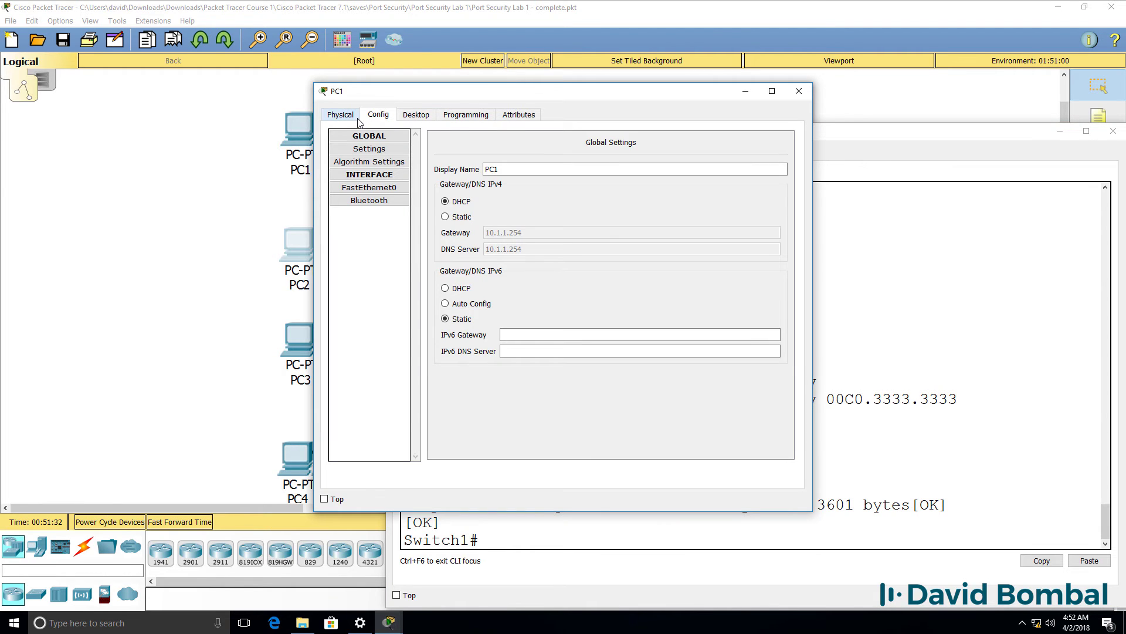
{"action": "left_click", "coordinate": [352, 118]}
{"action": "left_click", "coordinate": [375, 116]}
{"action": "left_click", "coordinate": [369, 188]}
{"action": "key", "text": "BackSpace"}
{"action": "key", "text": "BackSpace"}
{"action": "key", "text": "BackSpace"}
{"action": "type", "text": "7777"}
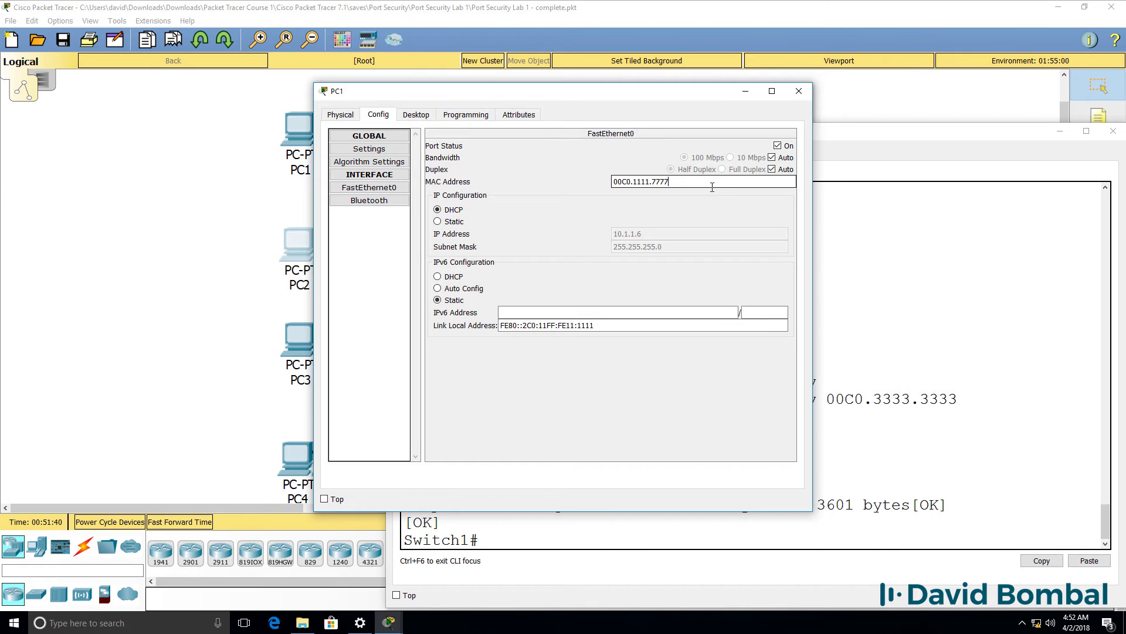
Renew PC1's DHCP address with ipconfig /renew and view Switch1's console
{"action": "left_click", "coordinate": [417, 115]}
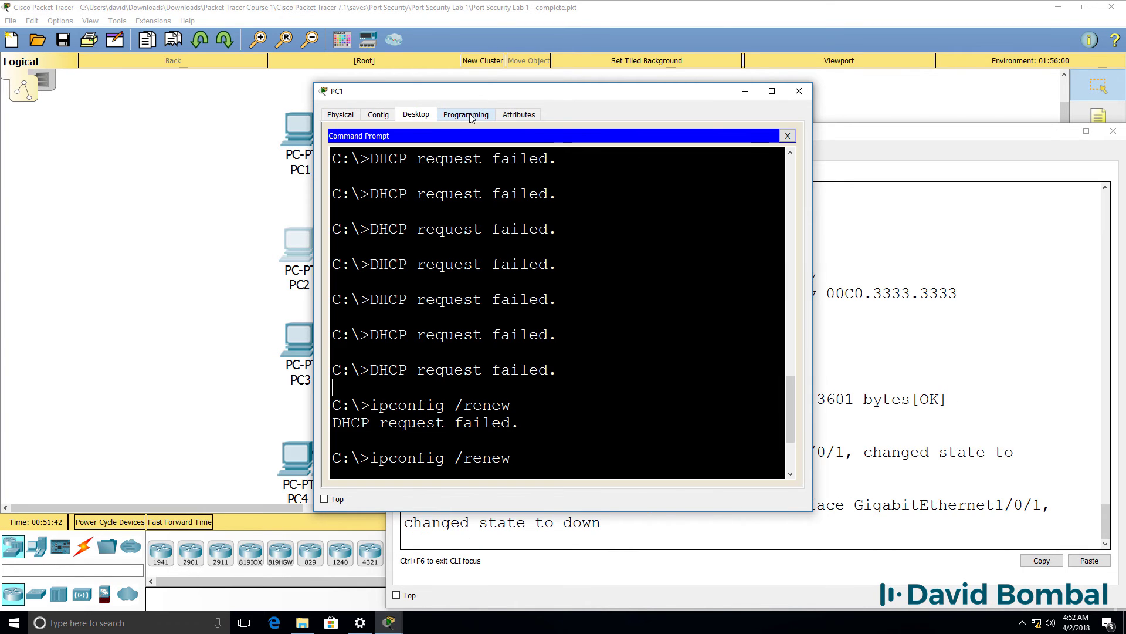
{"action": "key", "text": "Up"}
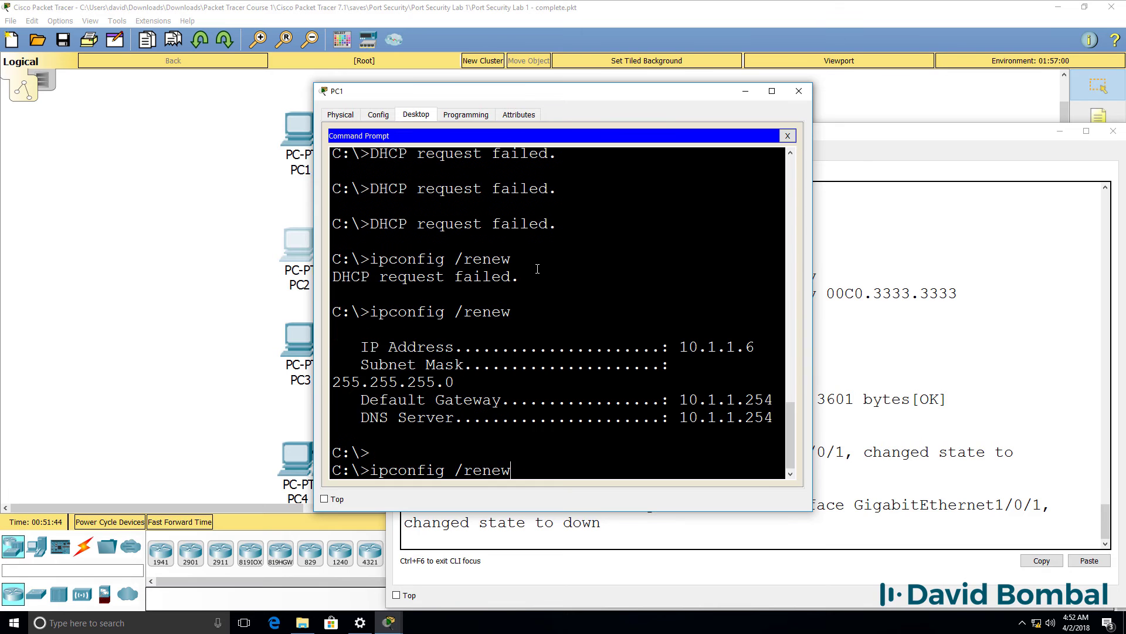
{"action": "key", "text": "Return"}
{"action": "left_click", "coordinate": [894, 403]}
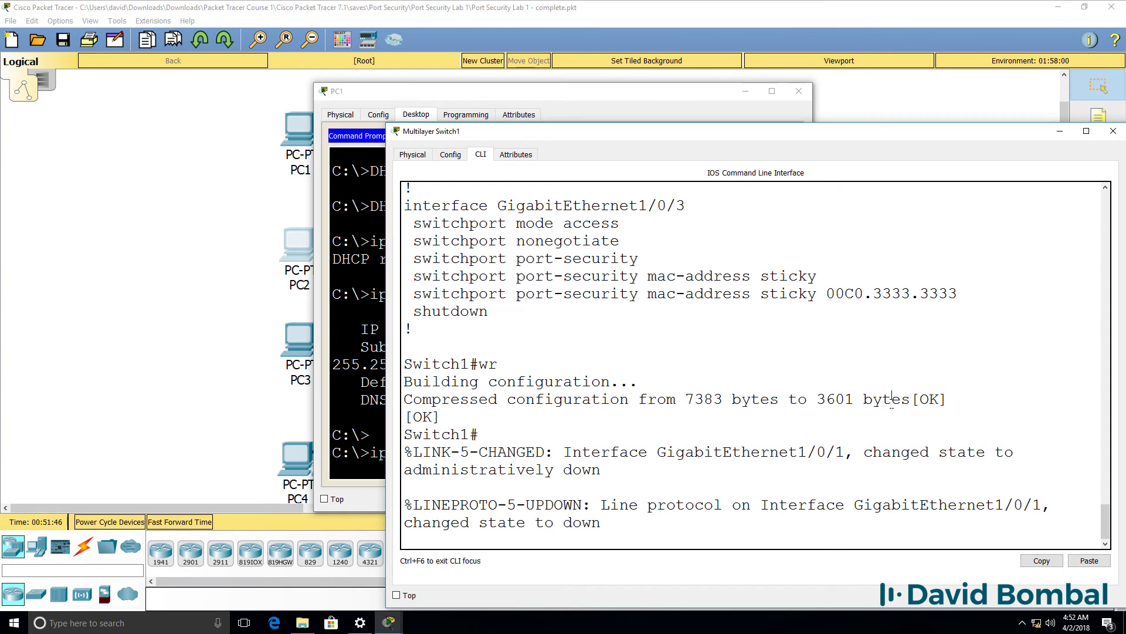
Highlight G1/0/1's link-down messages and list the secure MAC address table again
{"action": "left_click_drag", "start_coordinate": [601, 524], "coordinate": [375, 441]}
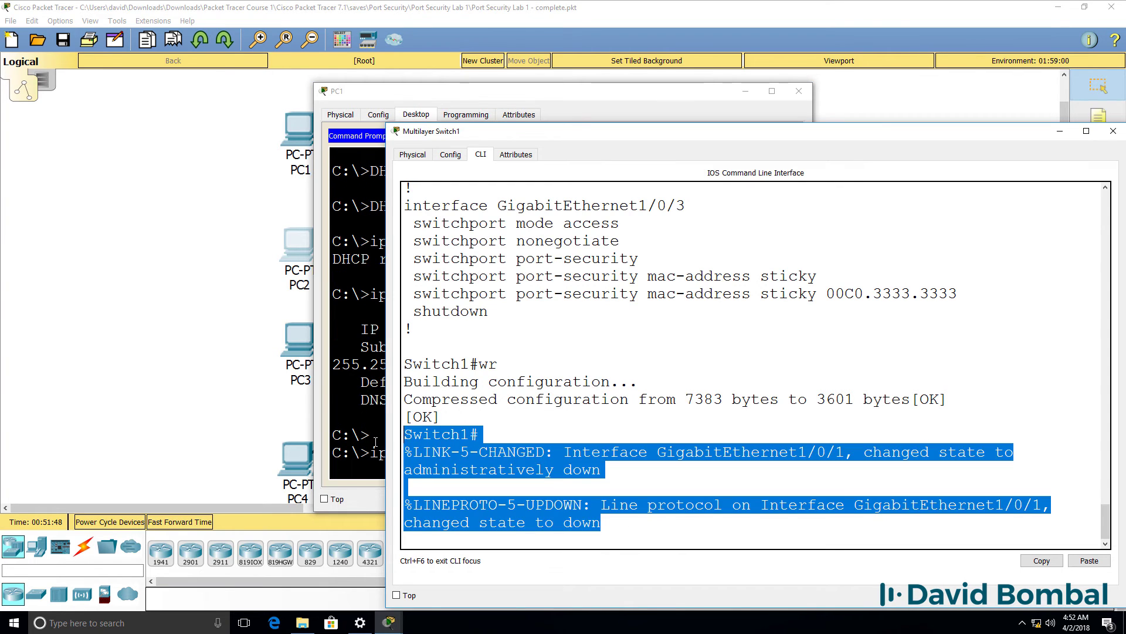
{"action": "key", "text": "Return"}
{"action": "key", "text": "Return"}
{"action": "key", "text": "Return"}
{"action": "key", "text": "Up"}
{"action": "key", "text": "Up"}
{"action": "key", "text": "Up"}
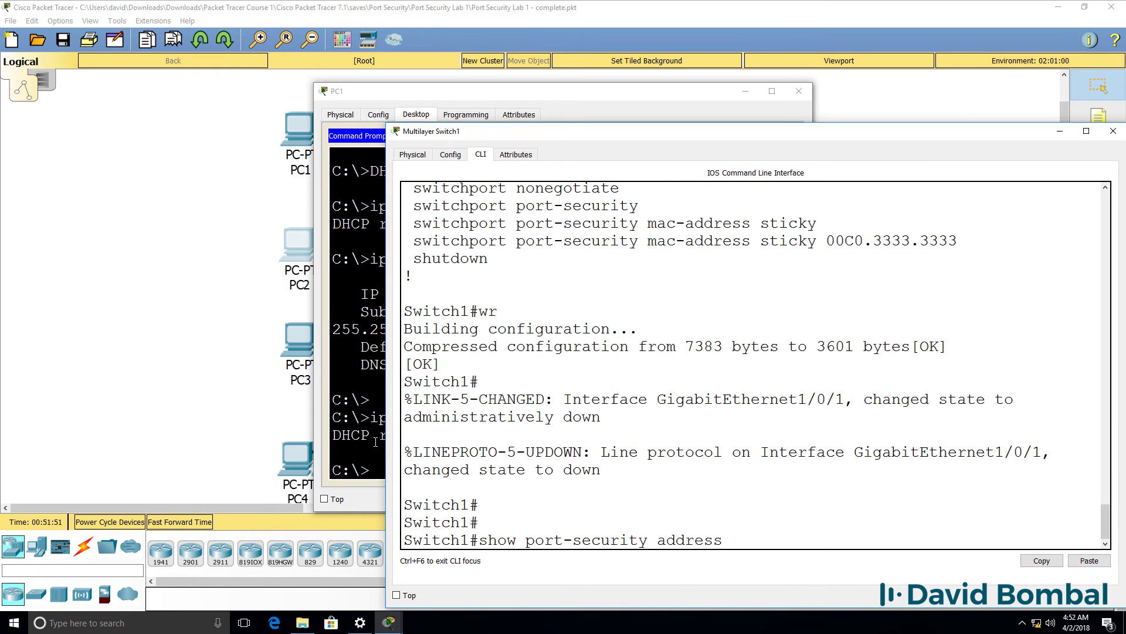
{"action": "key", "text": "Return"}
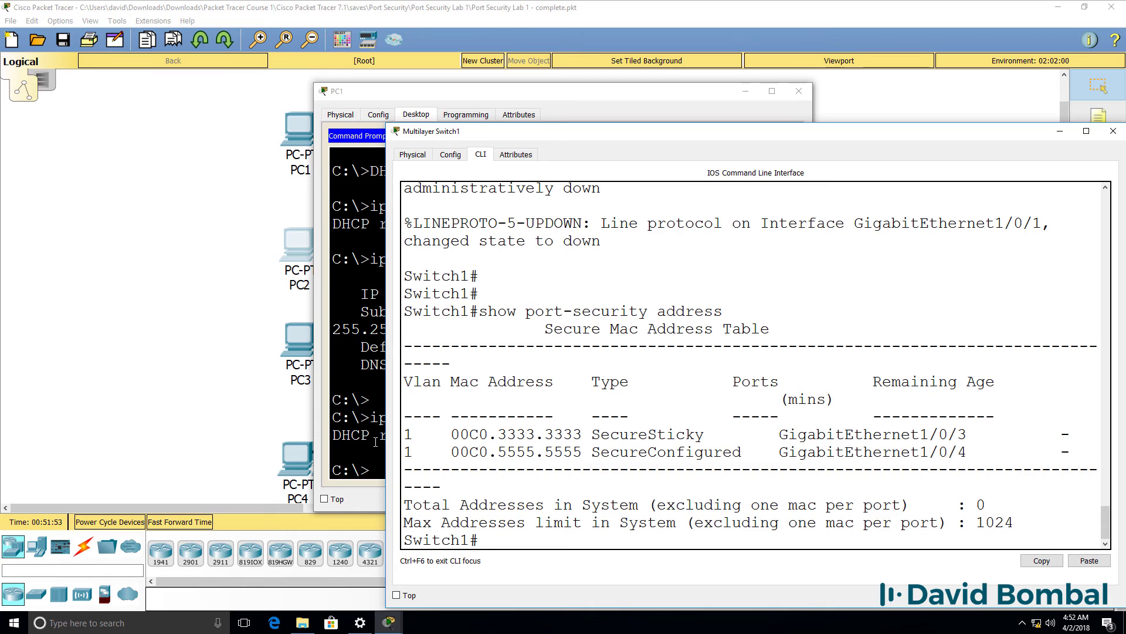
Run 'show port-security int g1/0/1' and highlight source MAC 00C0.1111.7777, violation count 1, and secure-shutdown status
{"action": "key", "text": "Up"}
{"action": "key", "text": "BackSpace"}
{"action": "key", "text": "BackSpace"}
{"action": "key", "text": "BackSpace"}
{"action": "key", "text": "BackSpace"}
{"action": "key", "text": "BackSpace"}
{"action": "key", "text": "BackSpace"}
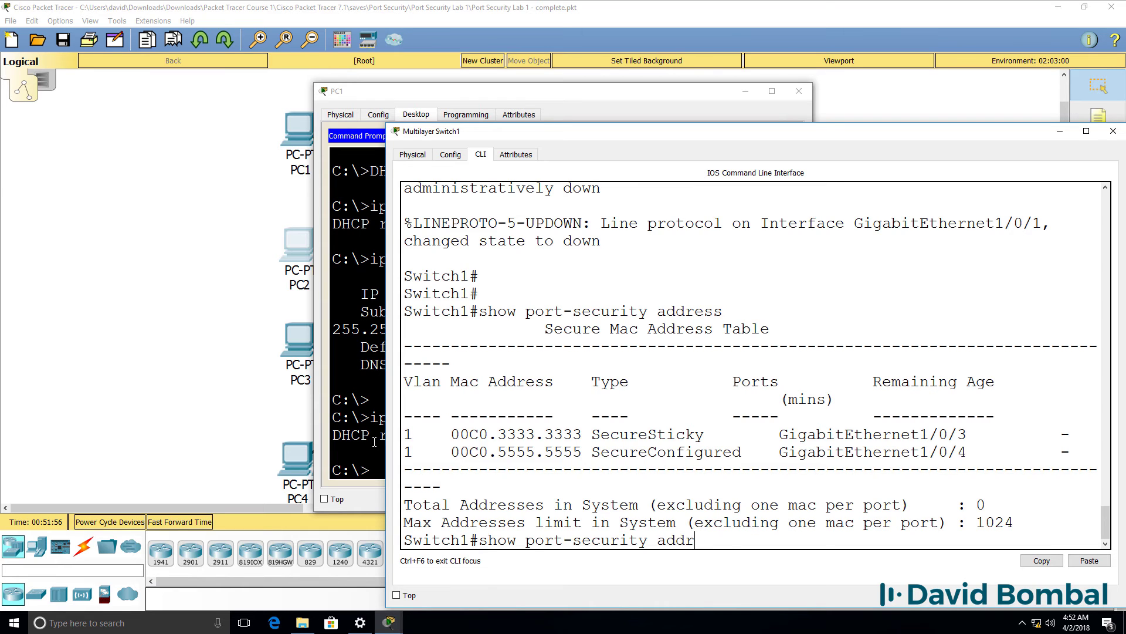
{"action": "key", "text": "BackSpace"}
{"action": "type", "text": "int g1/0/1"}
{"action": "key", "text": "Return"}
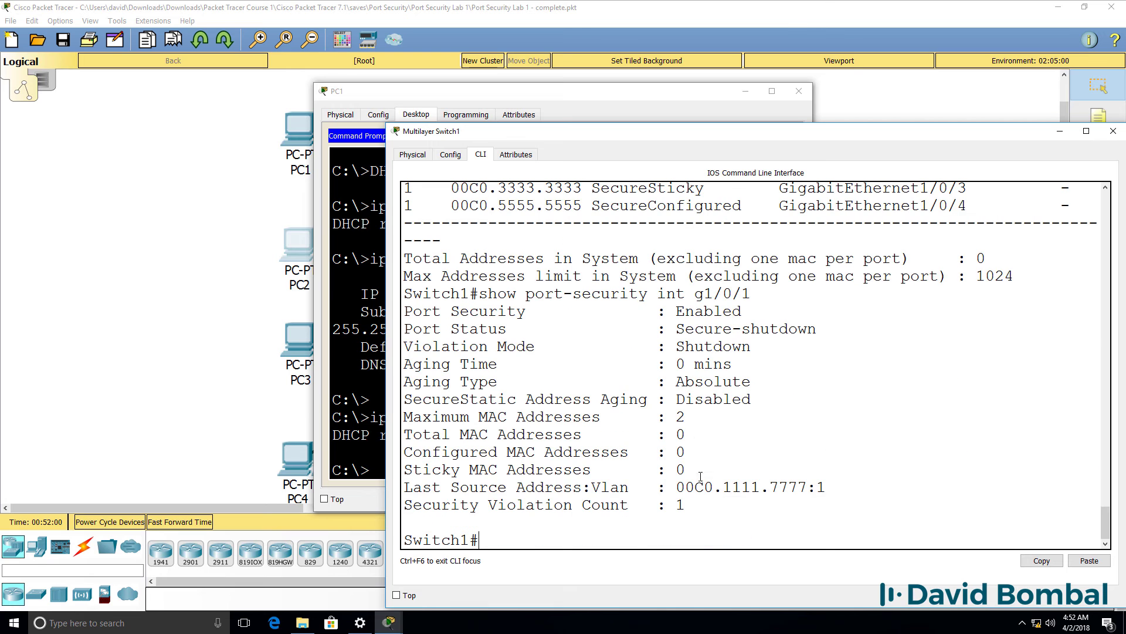
{"action": "left_click_drag", "start_coordinate": [839, 493], "coordinate": [361, 492]}
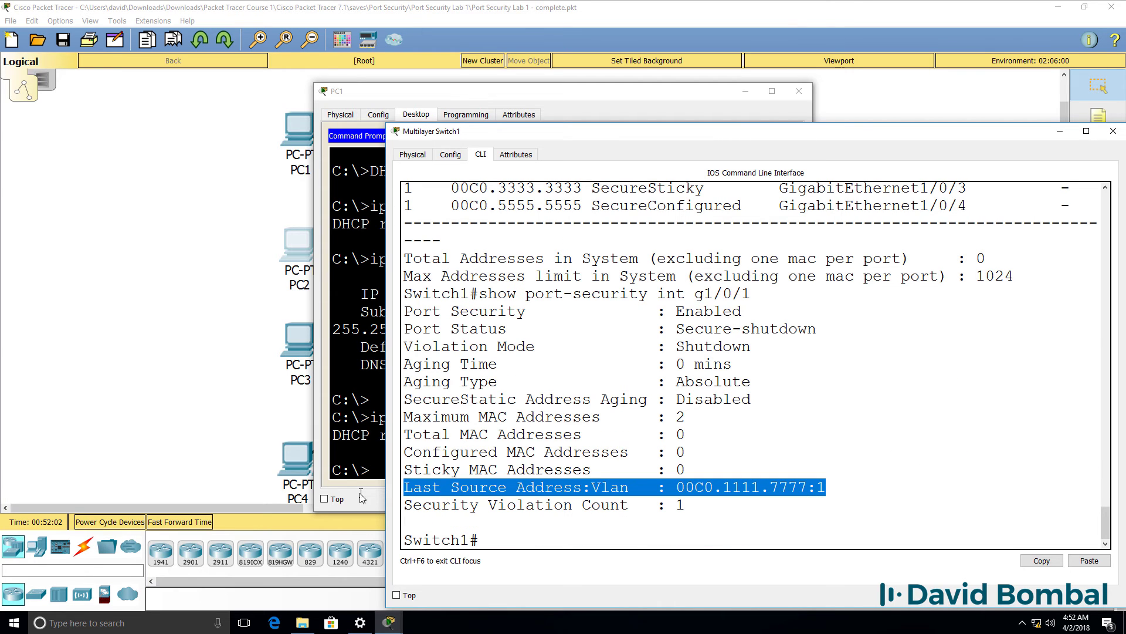
{"action": "left_click_drag", "start_coordinate": [700, 508], "coordinate": [245, 510]}
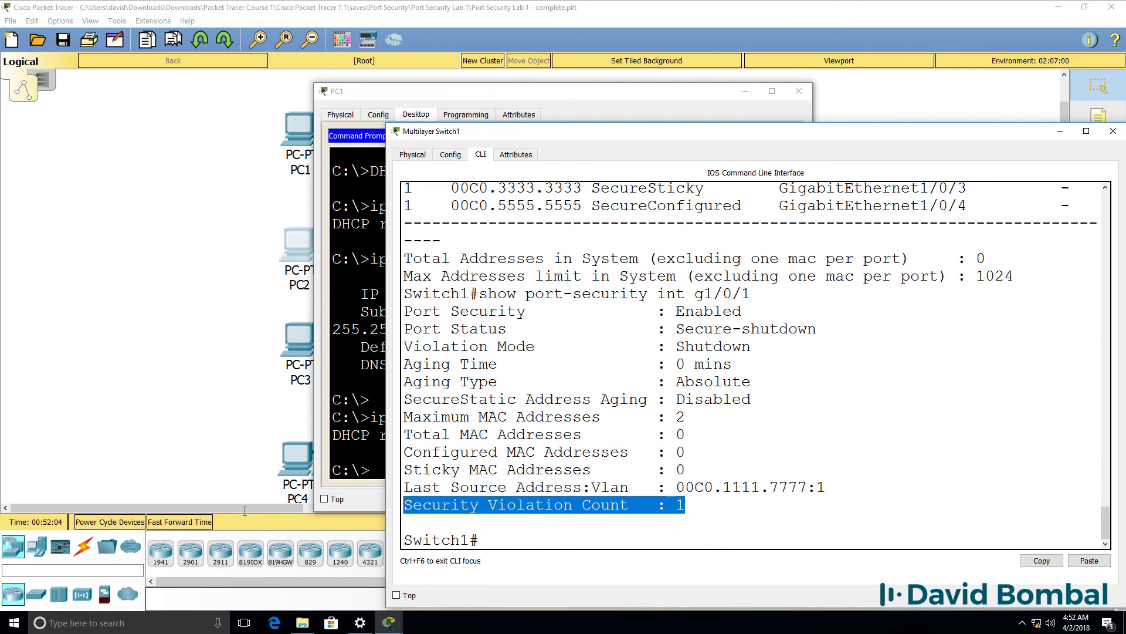
{"action": "left_click_drag", "start_coordinate": [779, 356], "coordinate": [241, 298]}
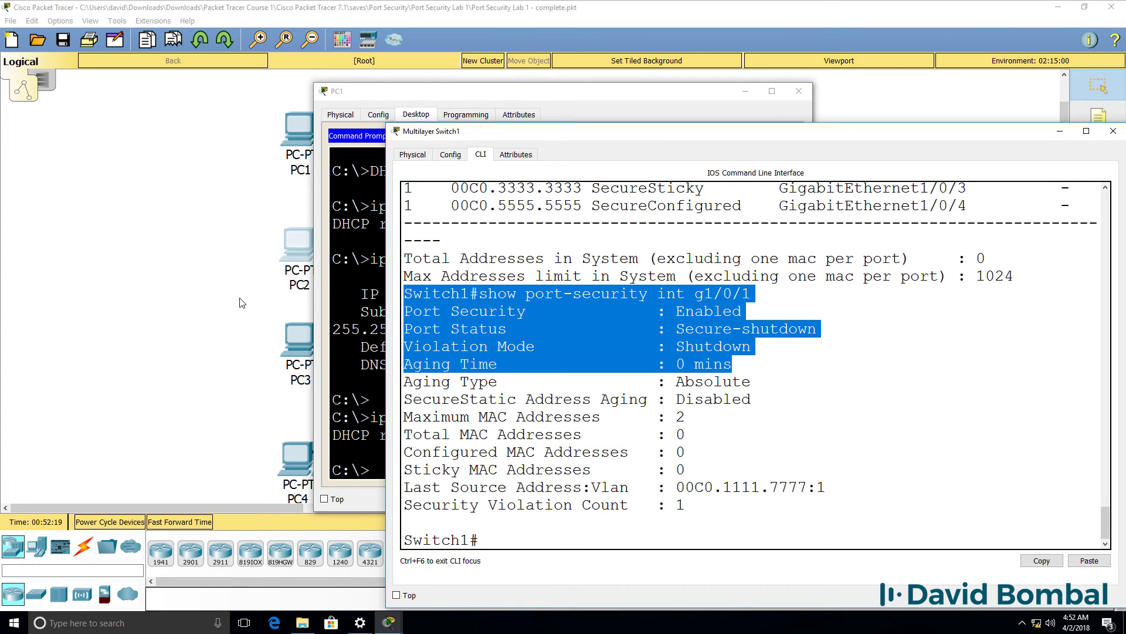
Page through 'sh run' and highlight G1/0/4's restrict violation mode
{"action": "type", "text": "sh run"}
{"action": "key", "text": "Return"}
{"action": "key", "text": "space"}
{"action": "key", "text": "space"}
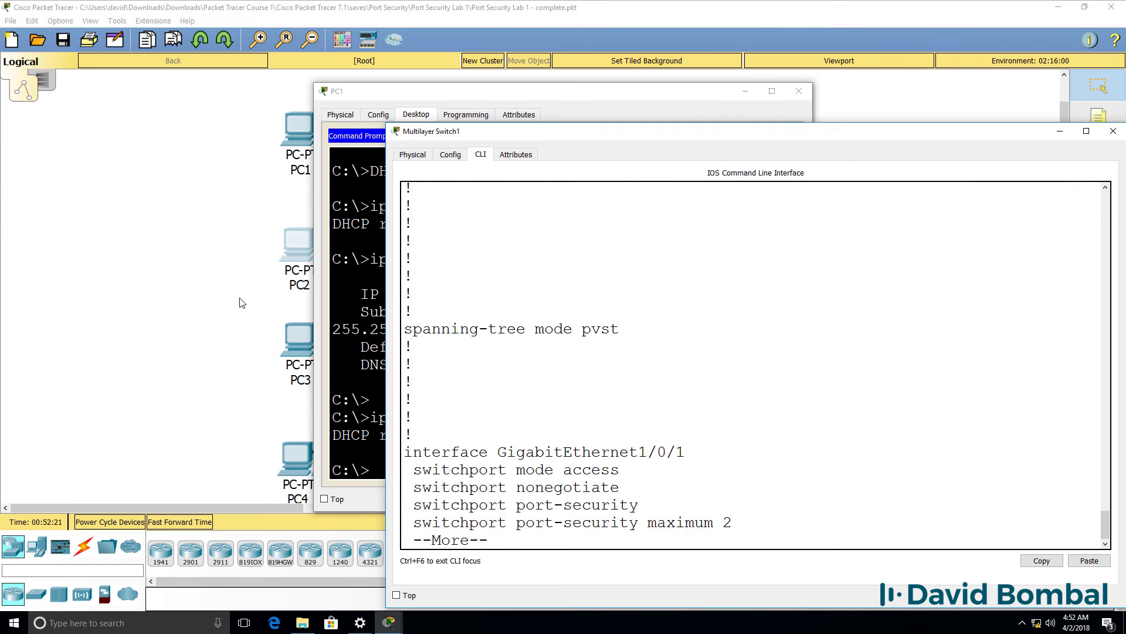
{"action": "left_click_drag", "start_coordinate": [839, 431], "coordinate": [741, 433]}
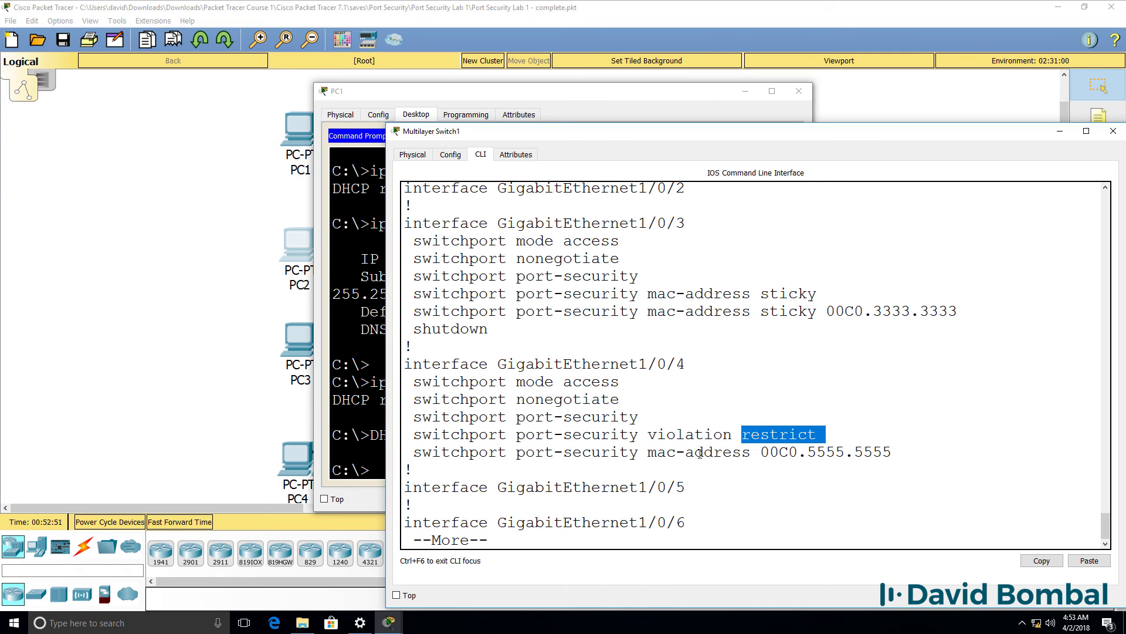
{"action": "key", "text": "ctrl+c"}
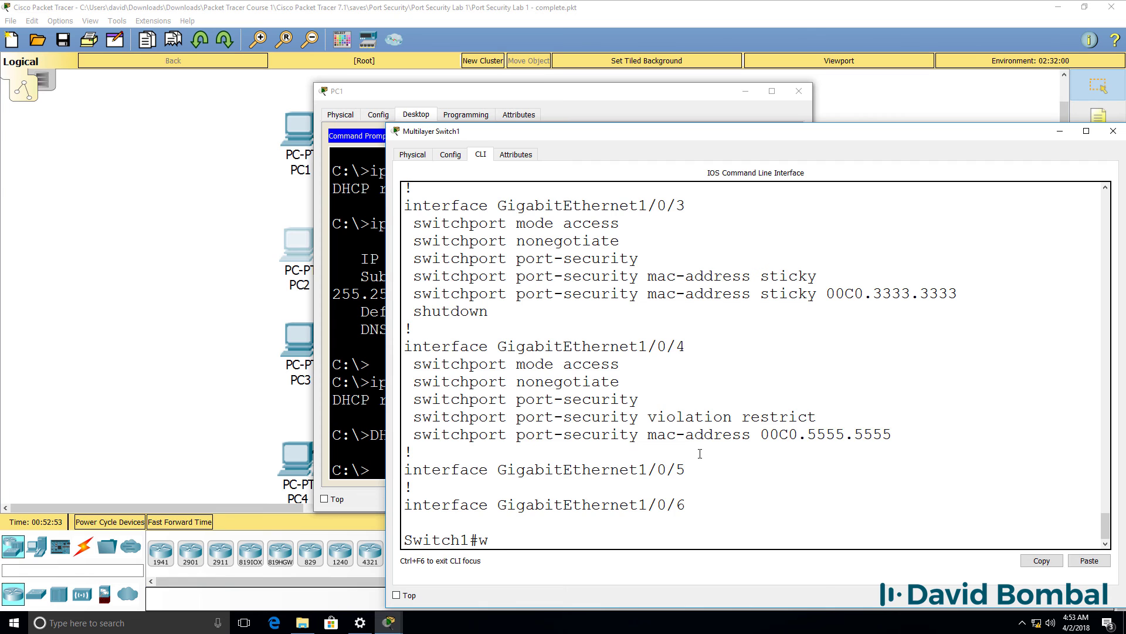
Save Switch1's configuration with 'wr', then bring the topology and lab instructions into view
{"action": "type", "text": "wr"}
{"action": "key", "text": "Return"}
{"action": "left_click", "coordinate": [106, 302]}
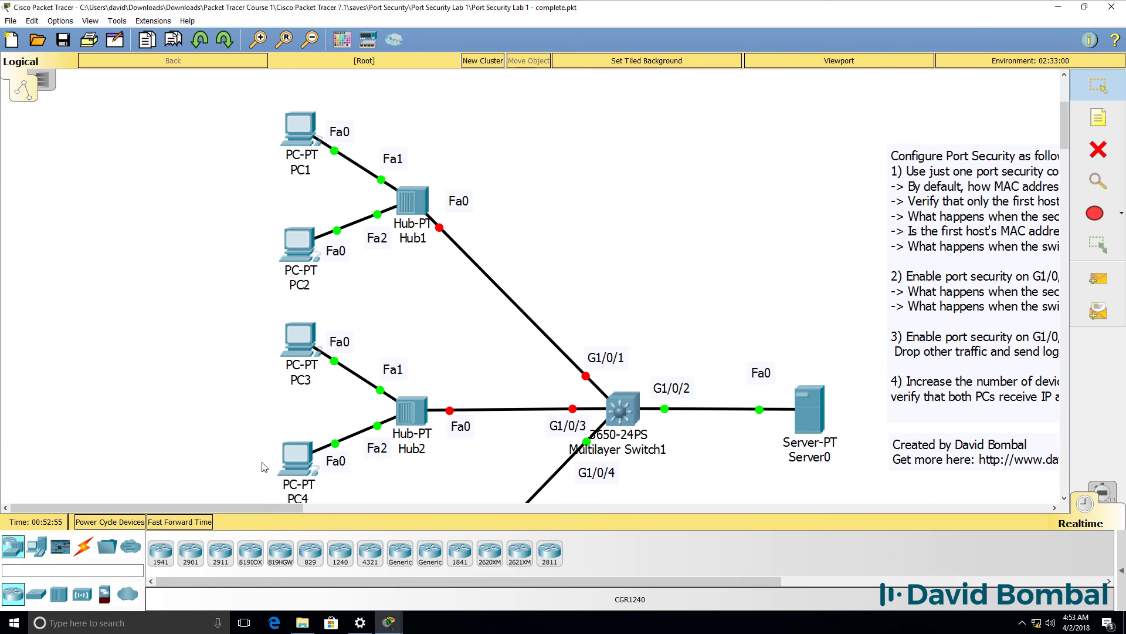
{"action": "left_click_drag", "start_coordinate": [256, 509], "coordinate": [322, 505]}
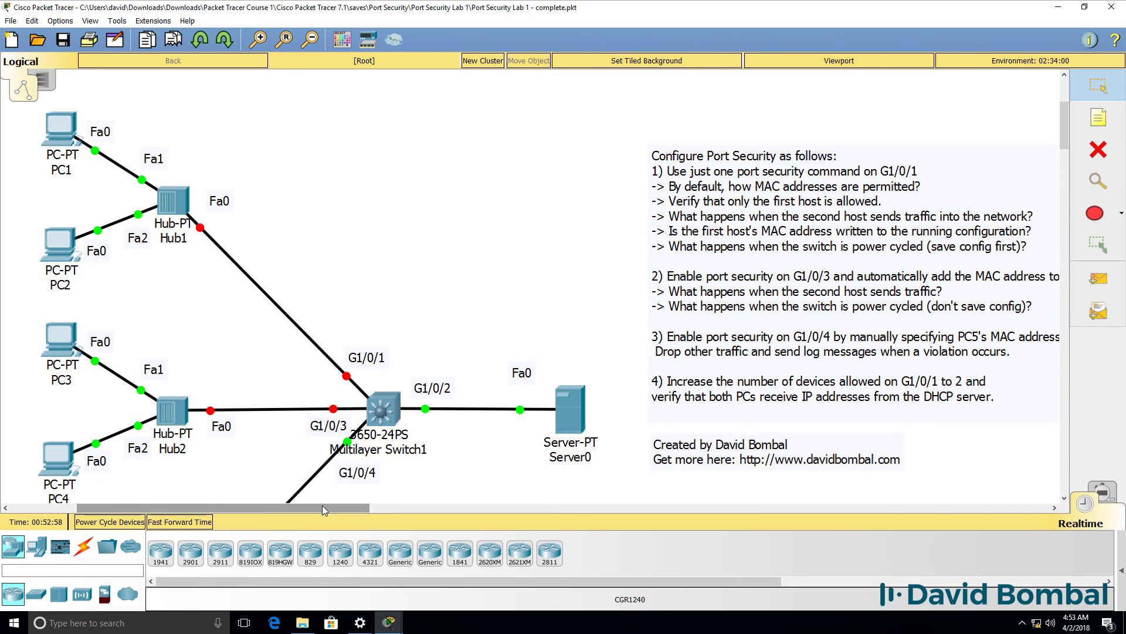